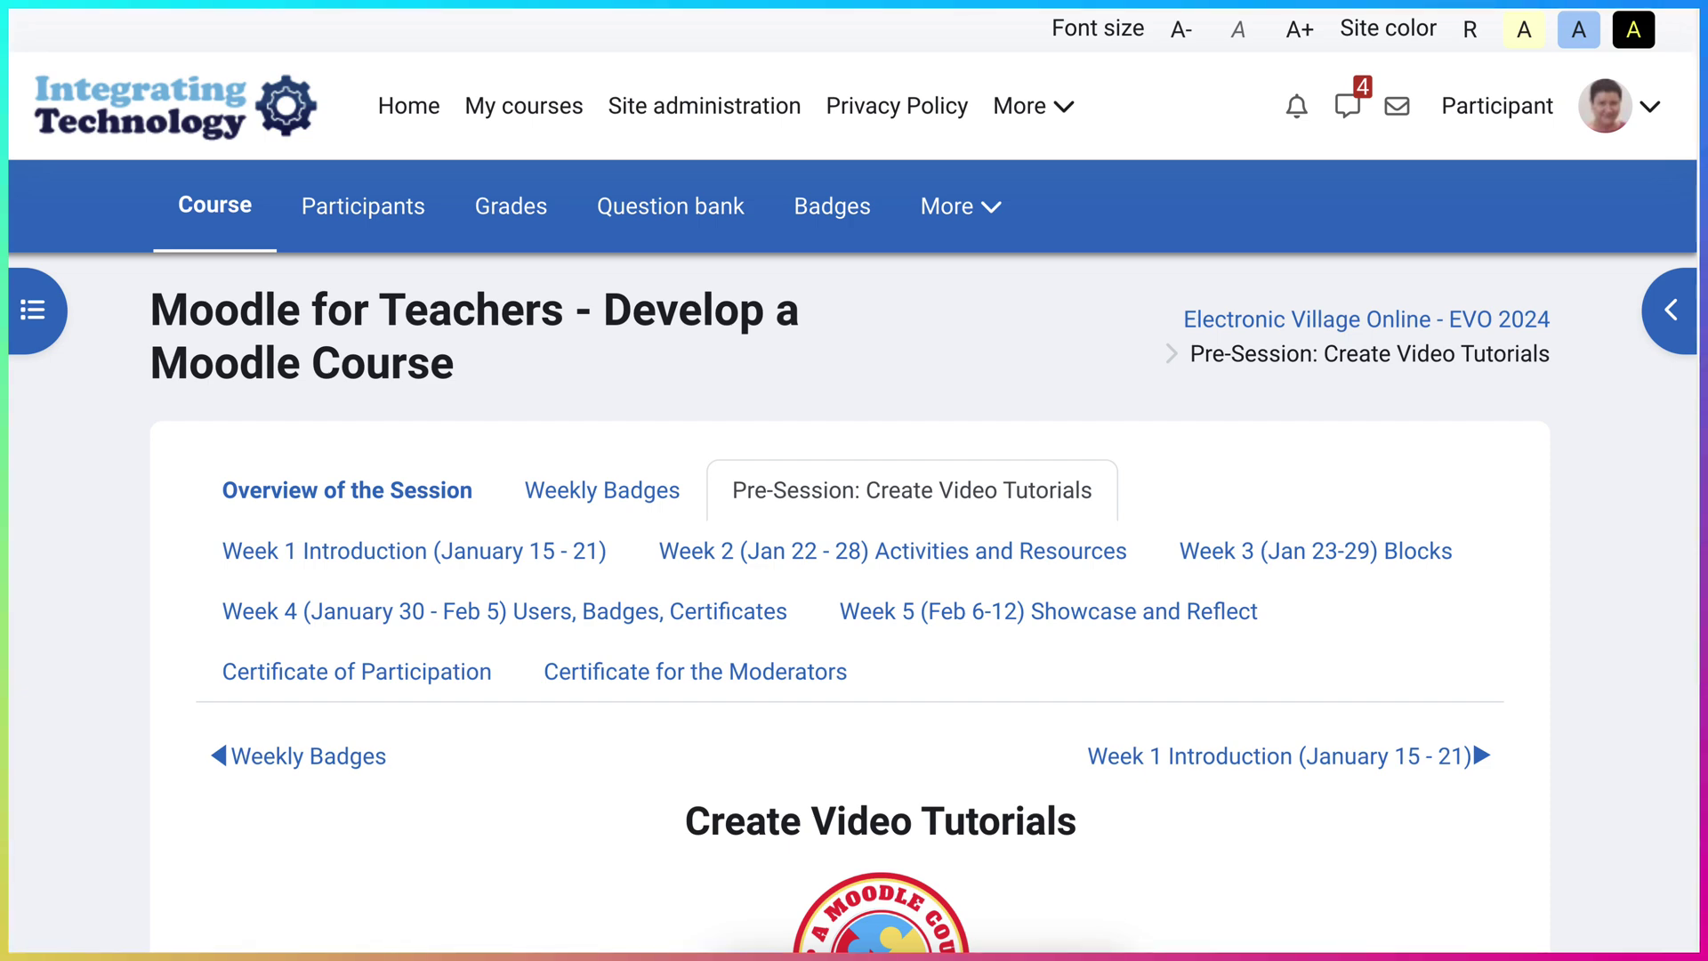
# - Scroll down the Moodle course page's tool tables to the Screen Recorders section
pyautogui.scroll(-2, 849, 614)
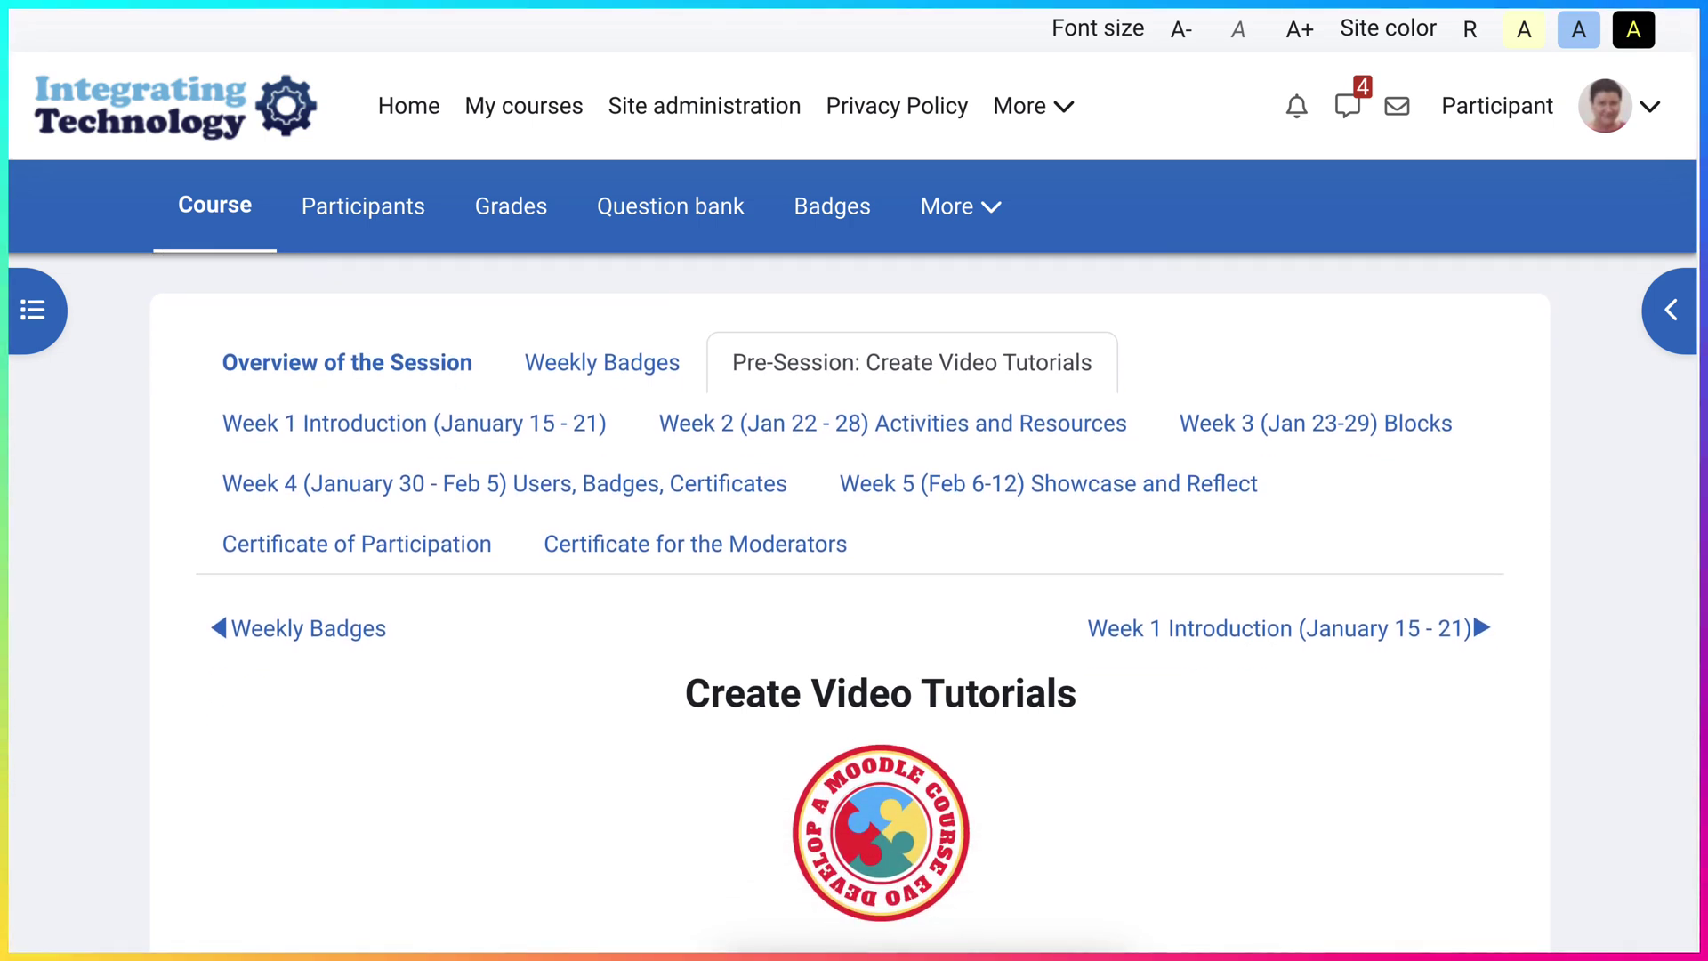
pyautogui.scroll(-4, 849, 591)
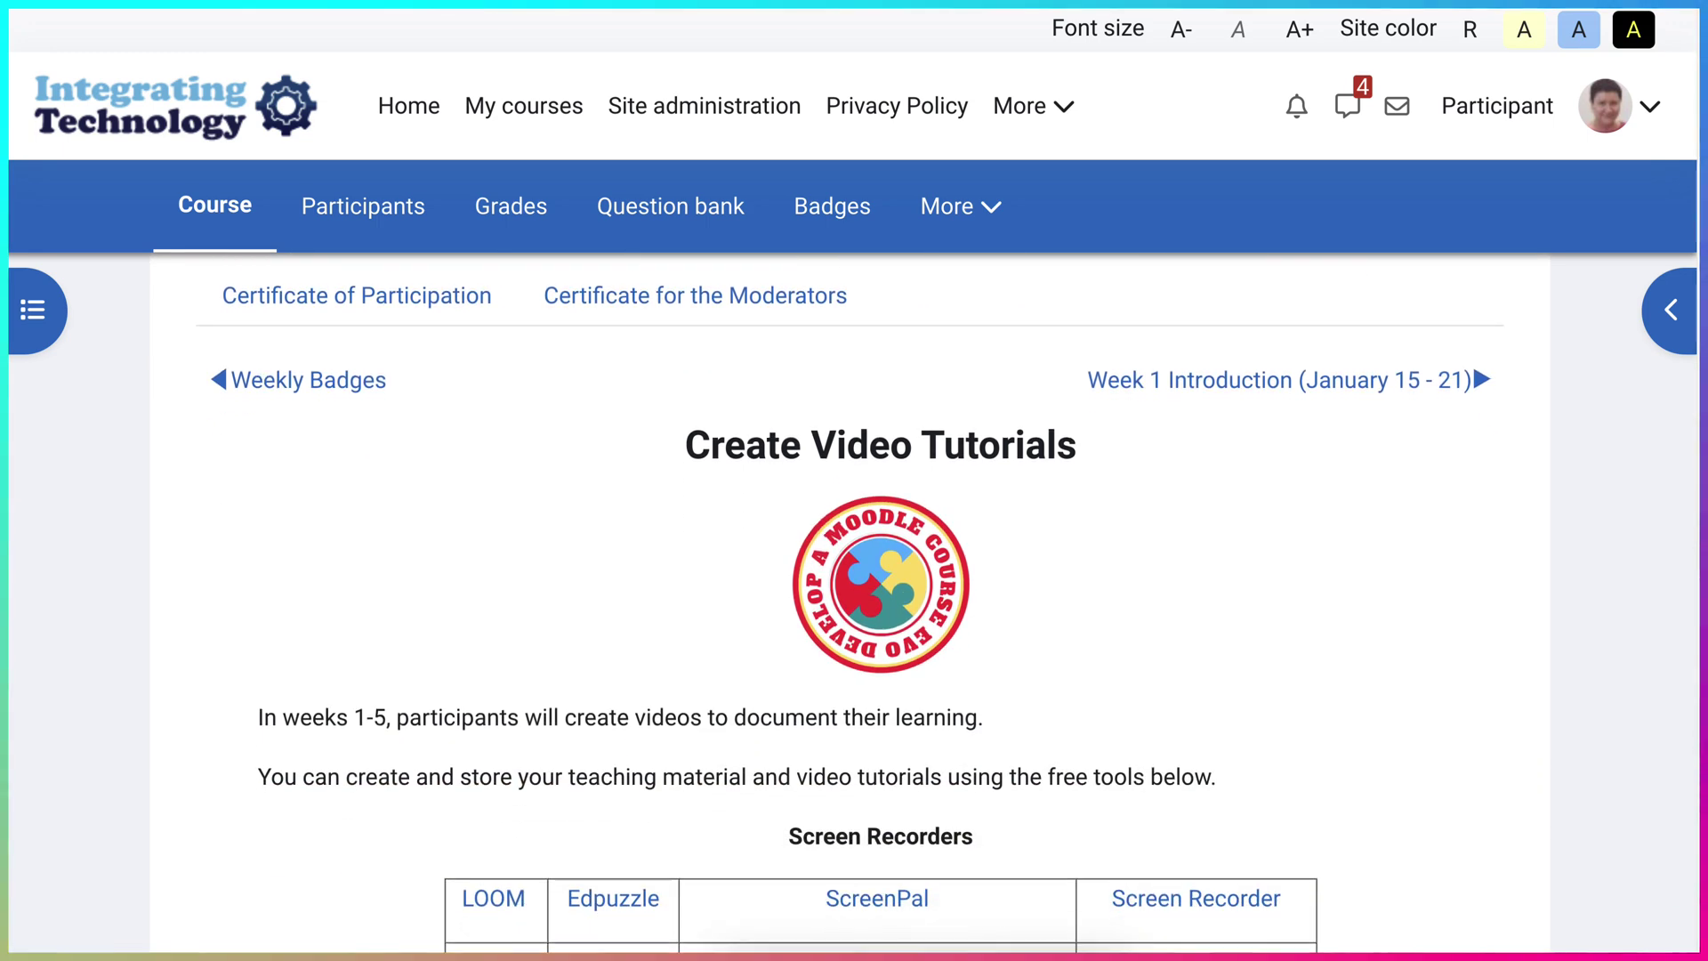
pyautogui.scroll(-4, 850, 609)
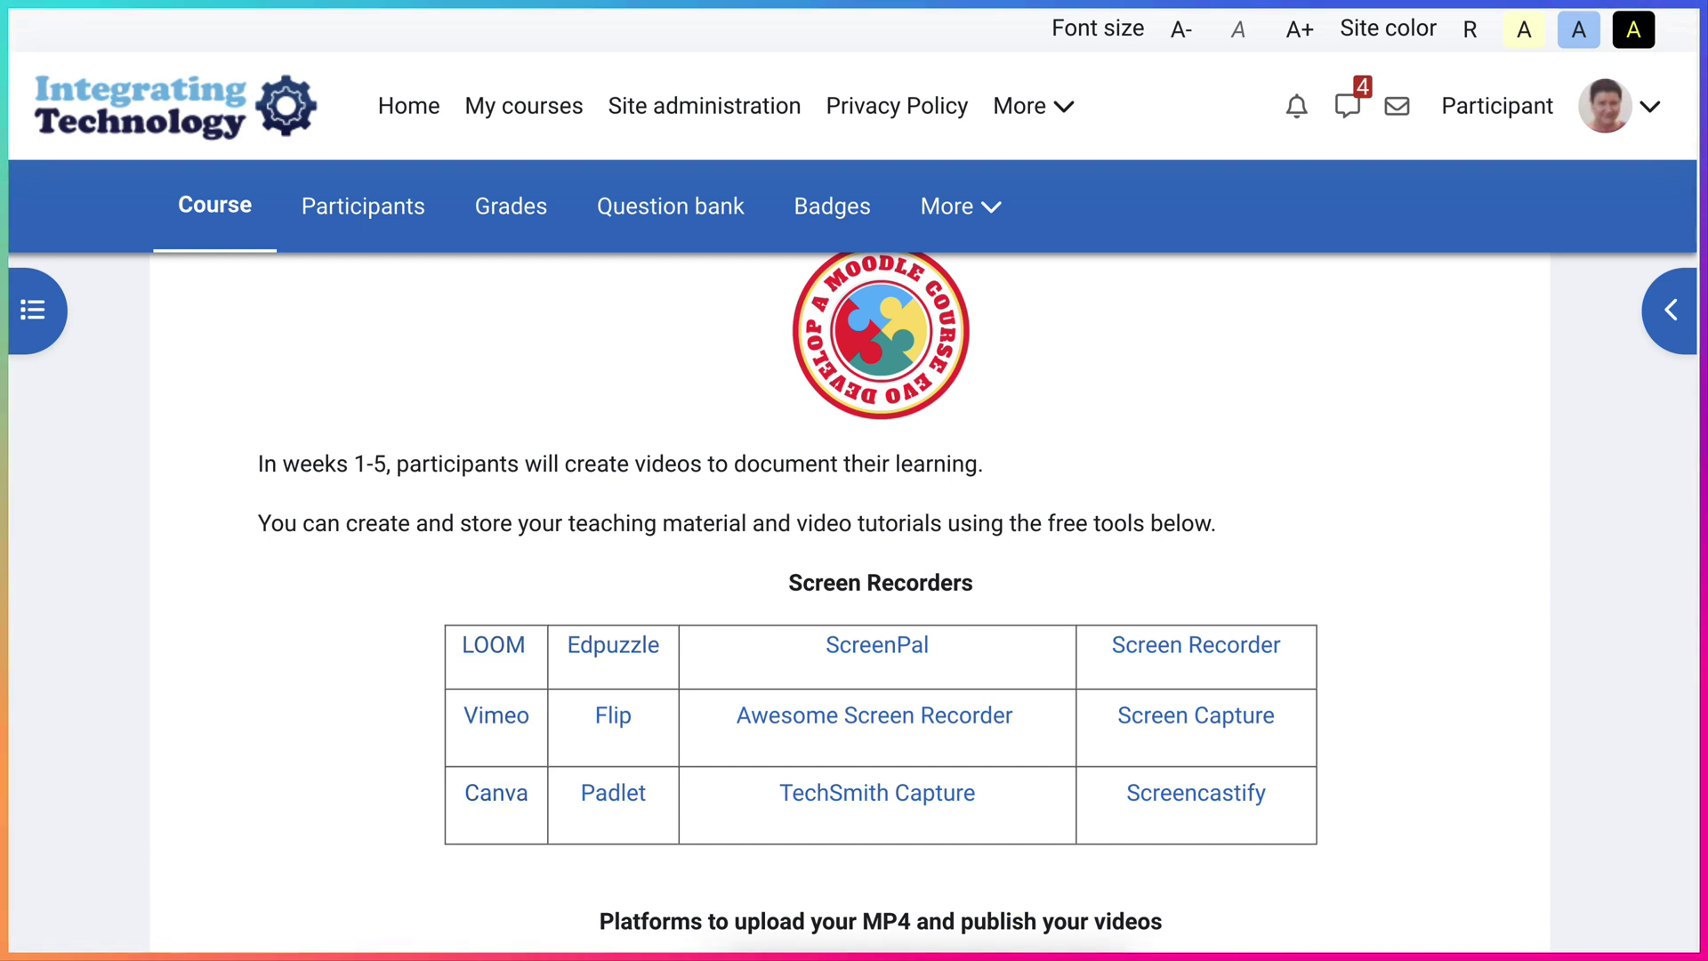
pyautogui.scroll(-1, 877, 752)
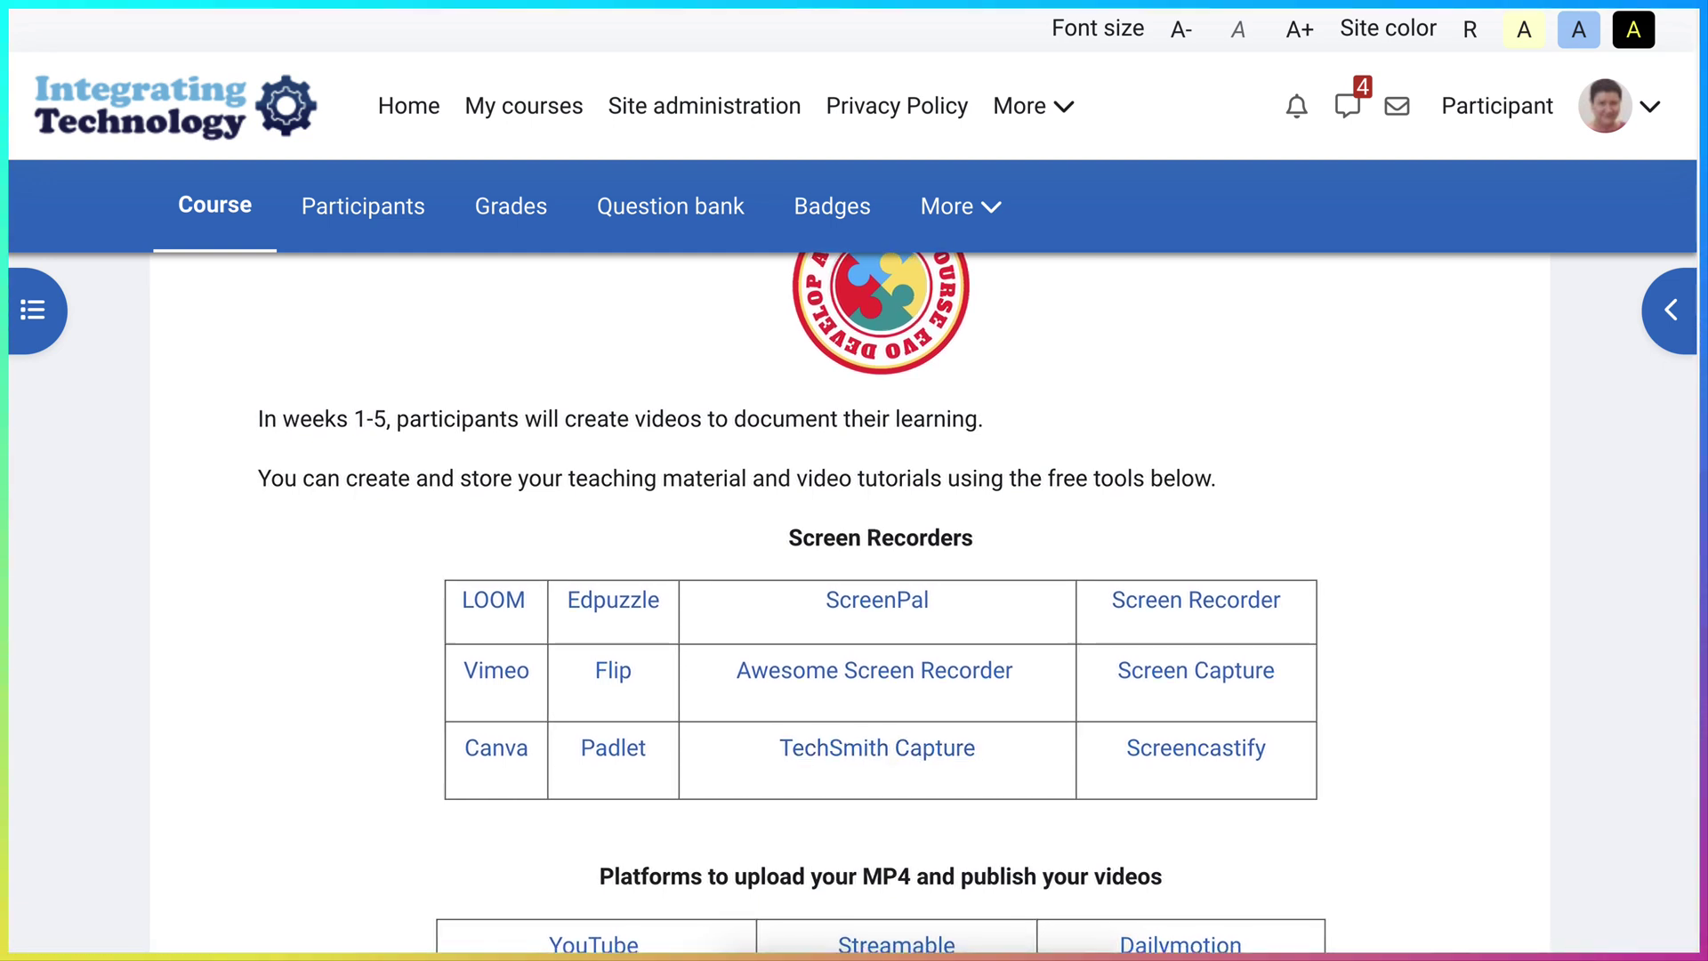
pyautogui.scroll(-3, 878, 623)
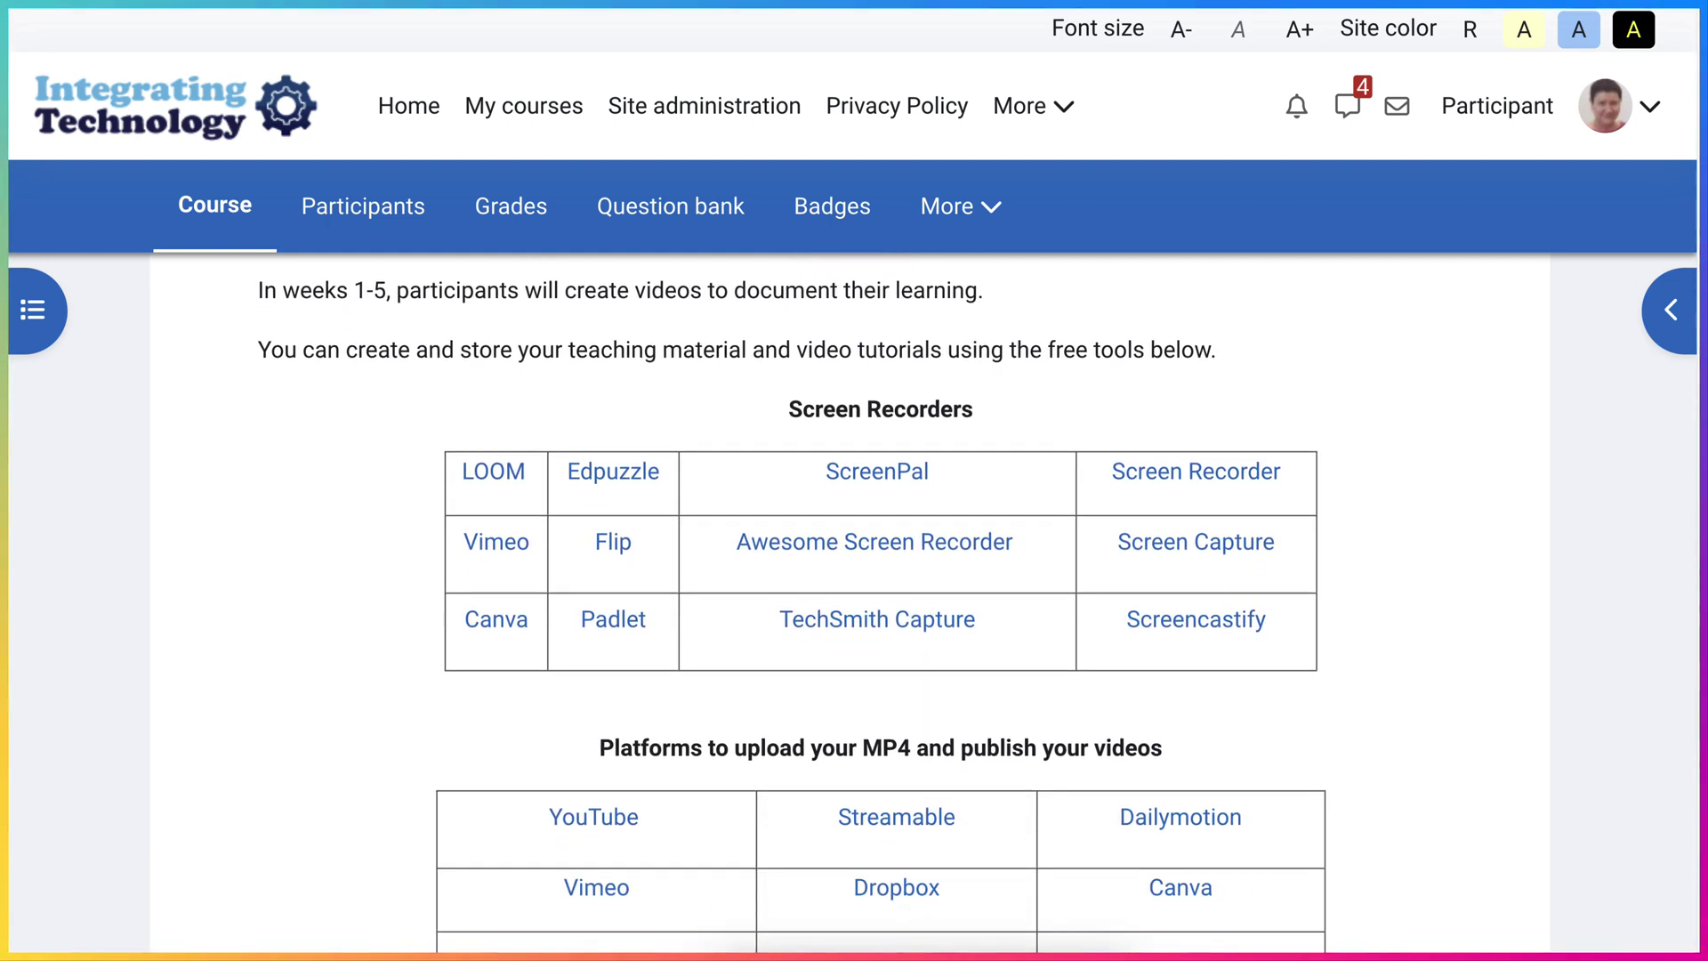
pyautogui.scroll(-1, 877, 605)
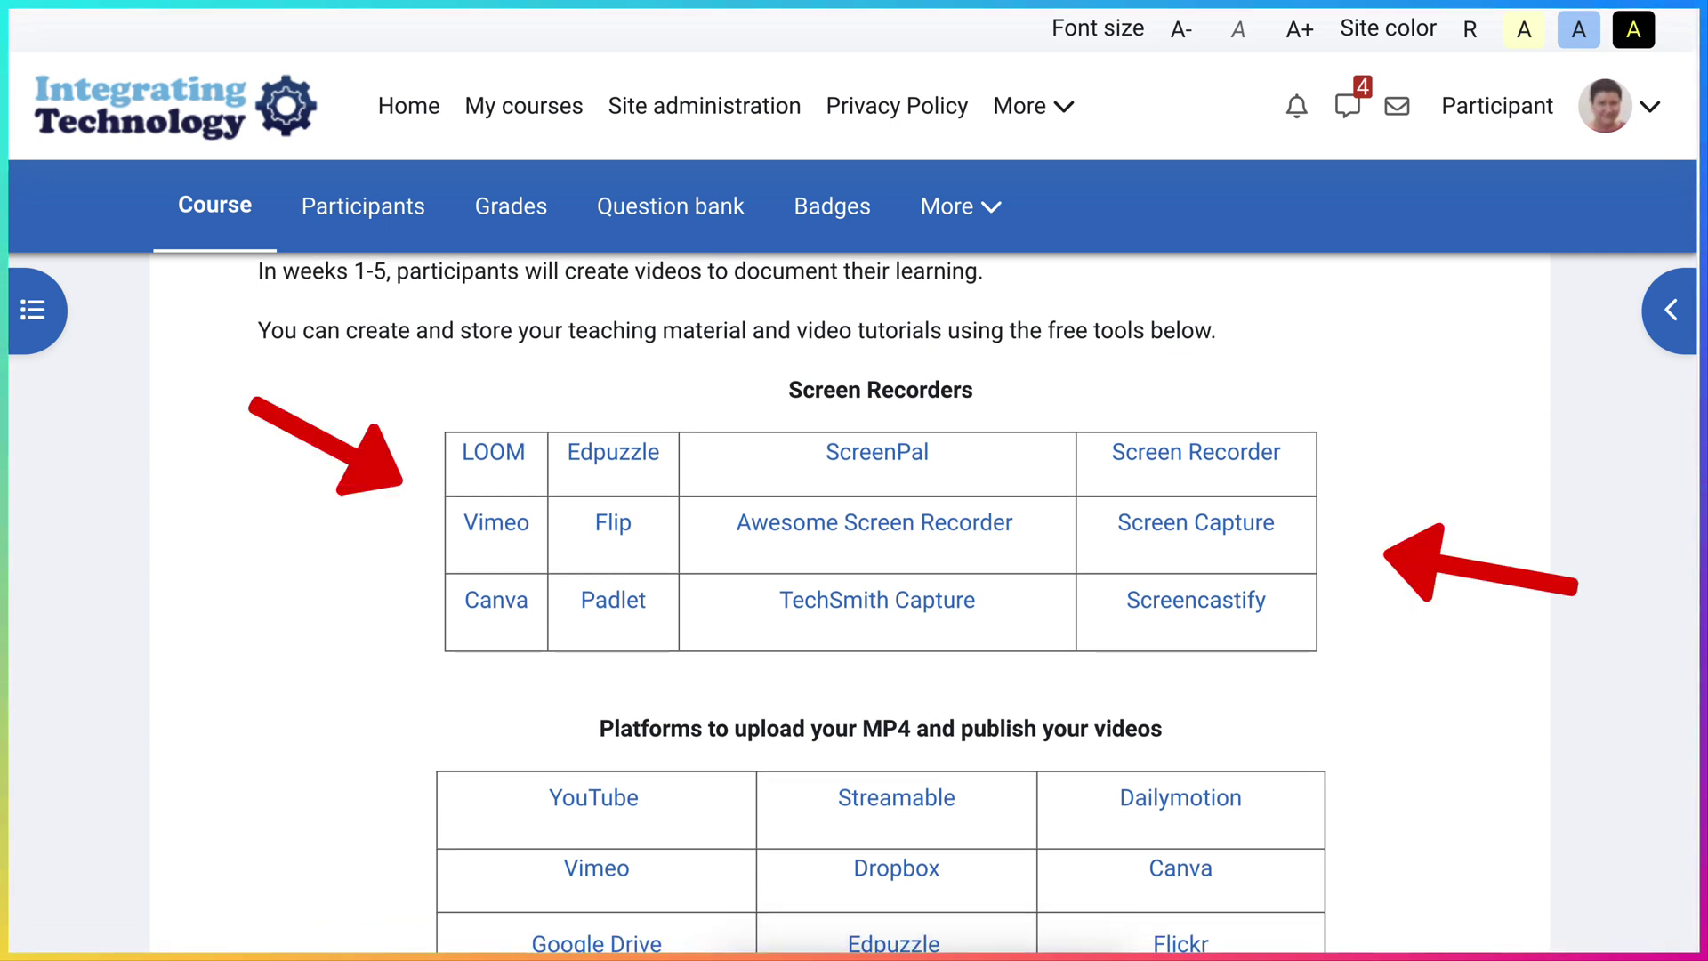
pyautogui.scroll(-3, 877, 605)
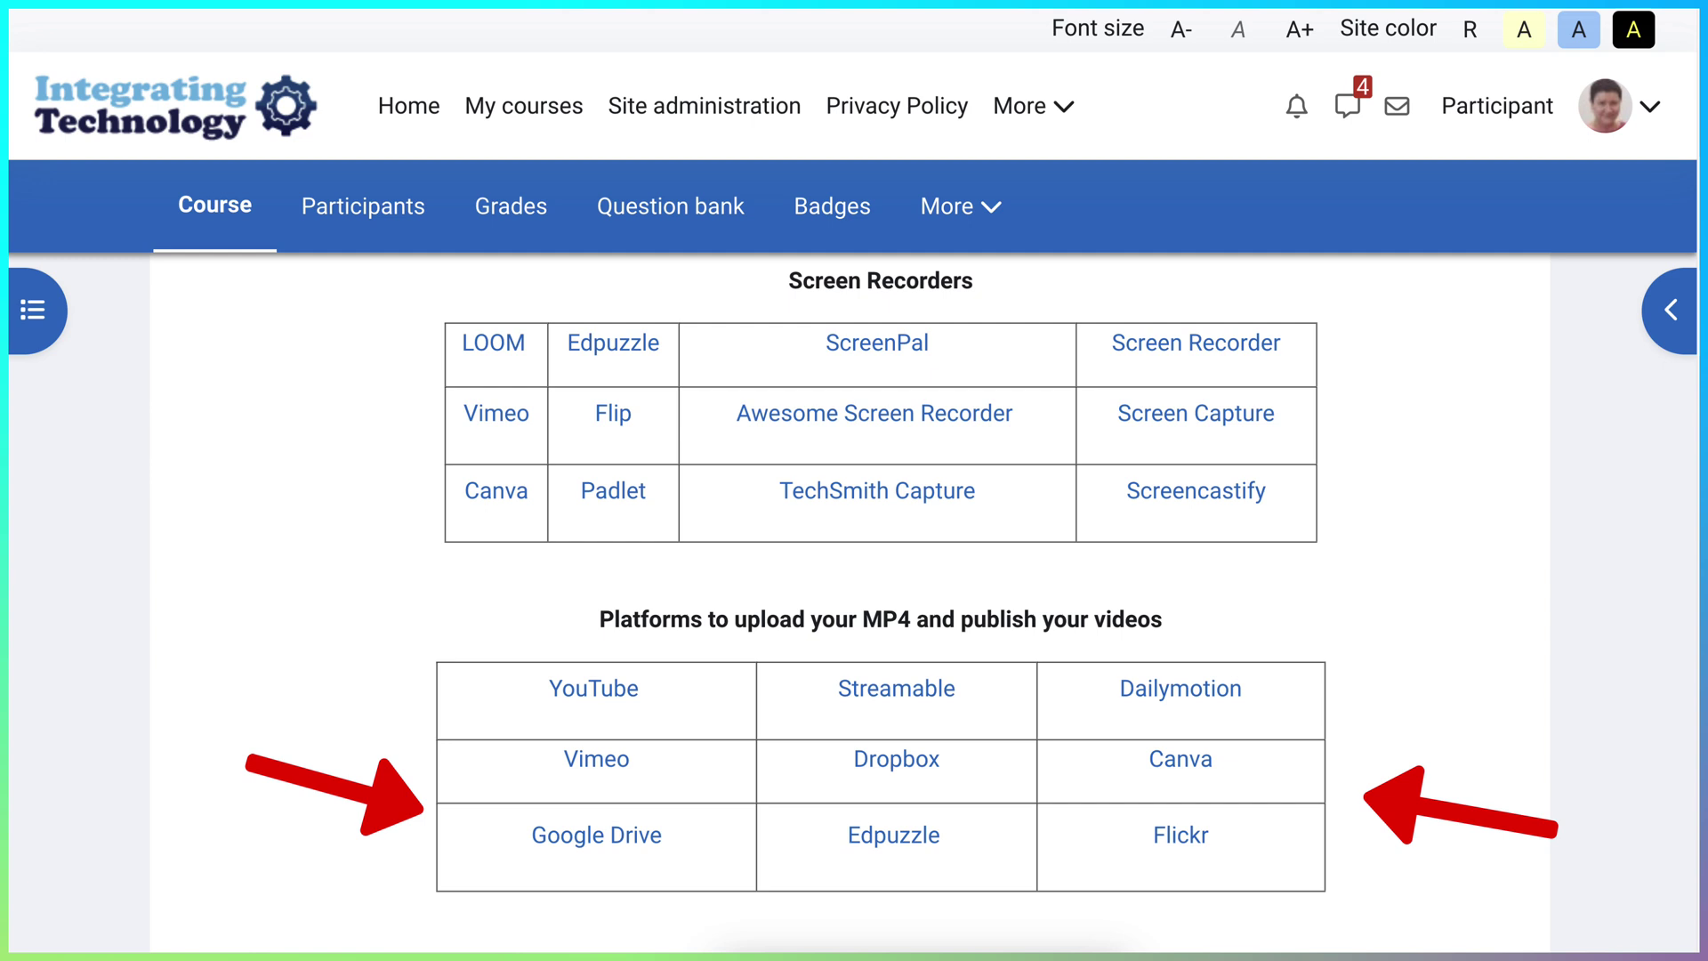
pyautogui.scroll(-1, 881, 601)
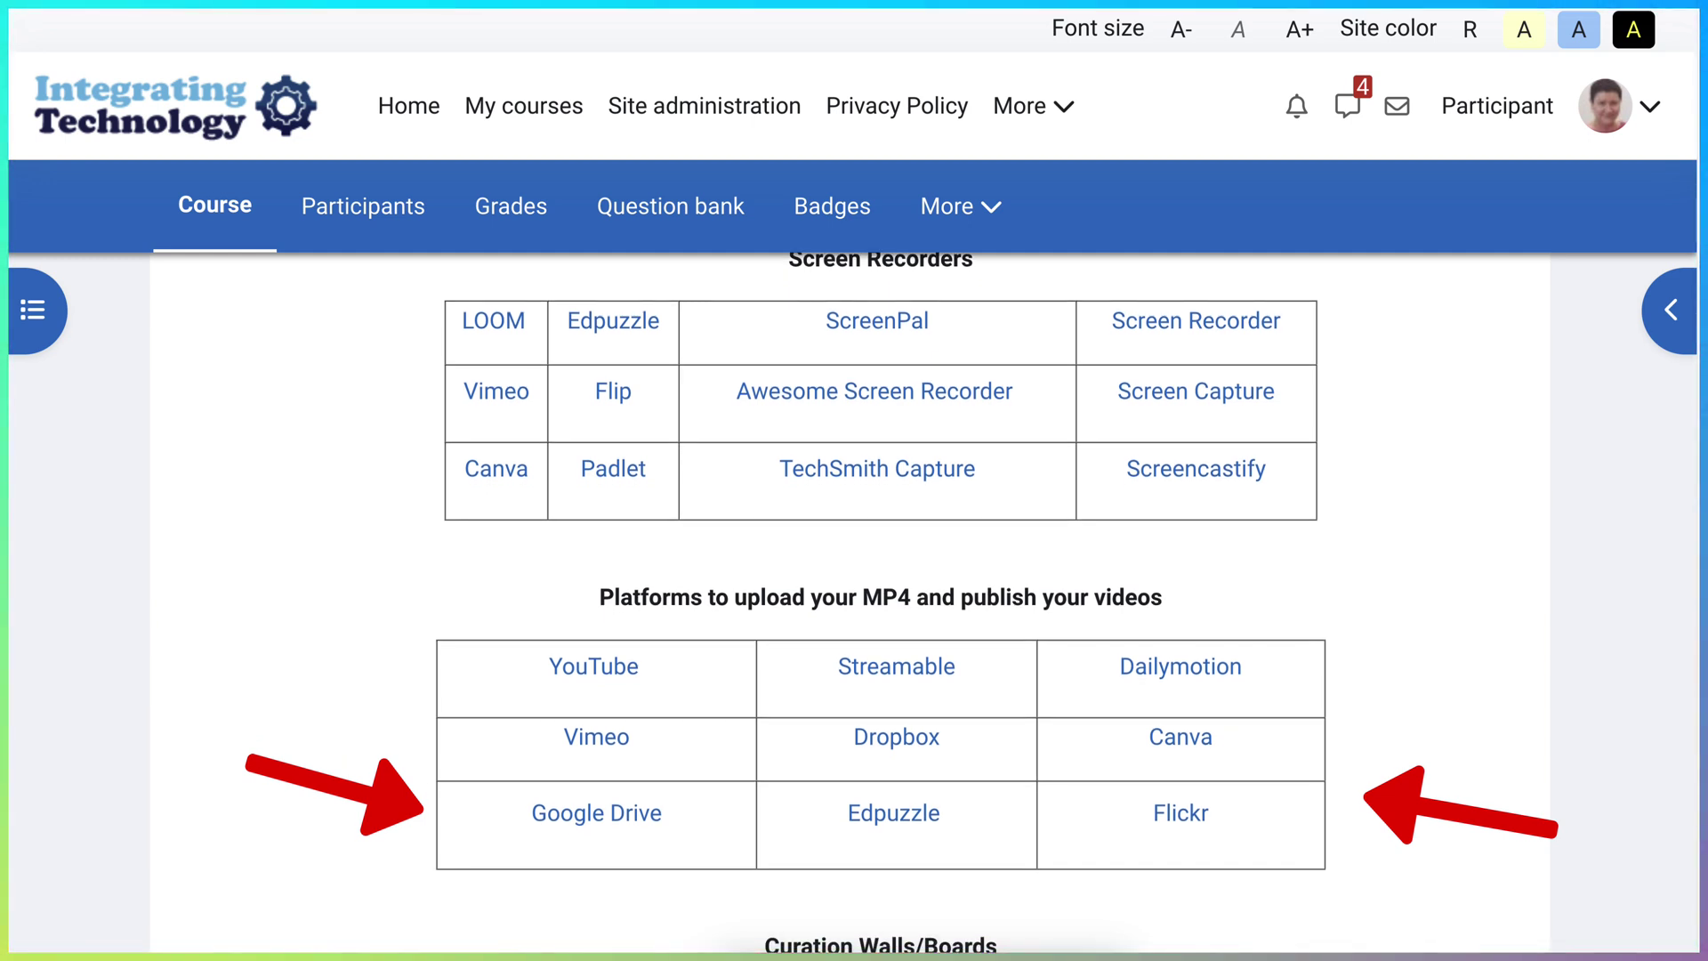
pyautogui.scroll(-2, 881, 602)
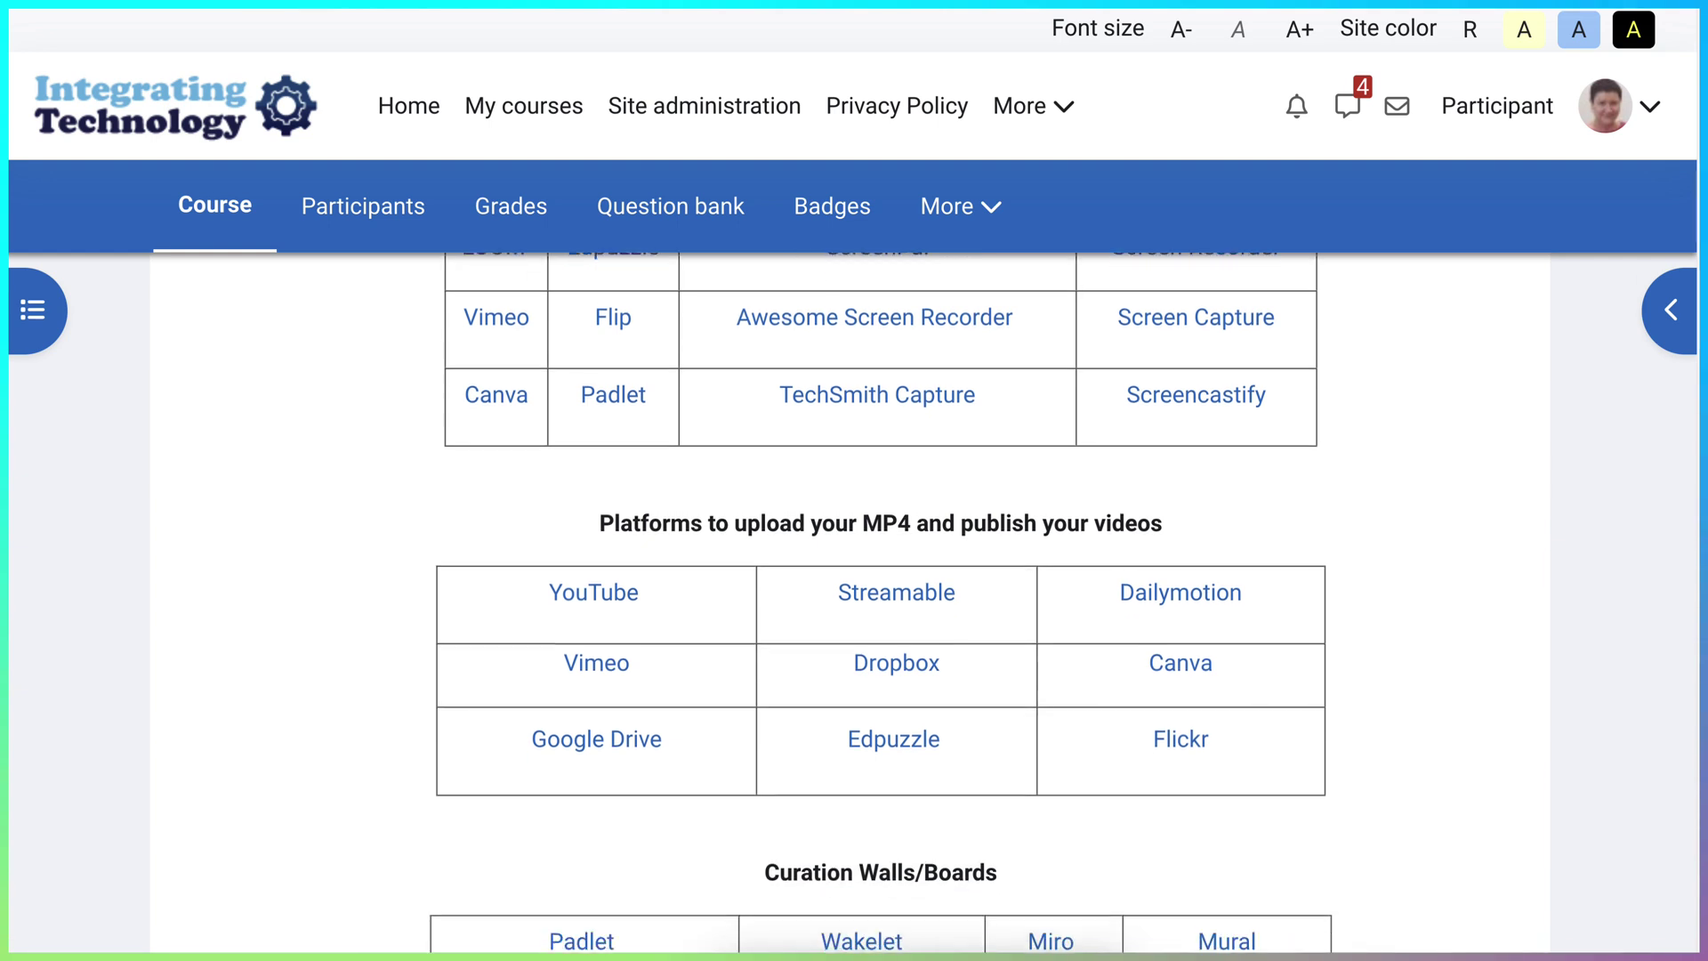
pyautogui.scroll(-1, 880, 602)
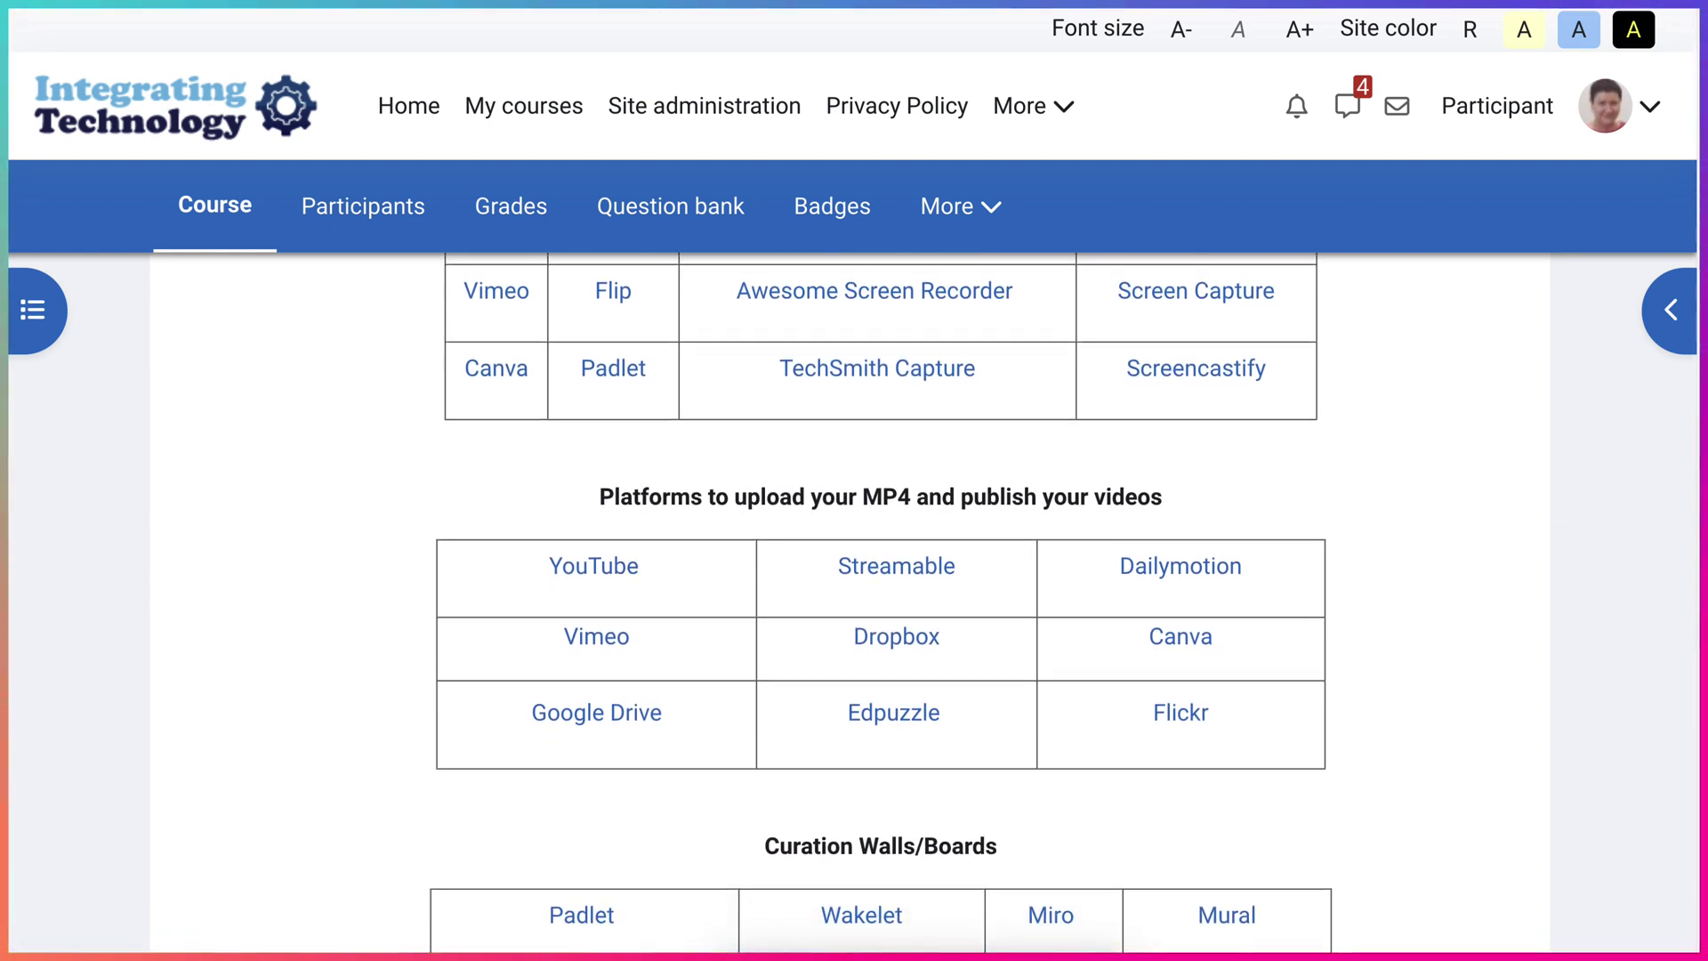
pyautogui.scroll(-3, 880, 601)
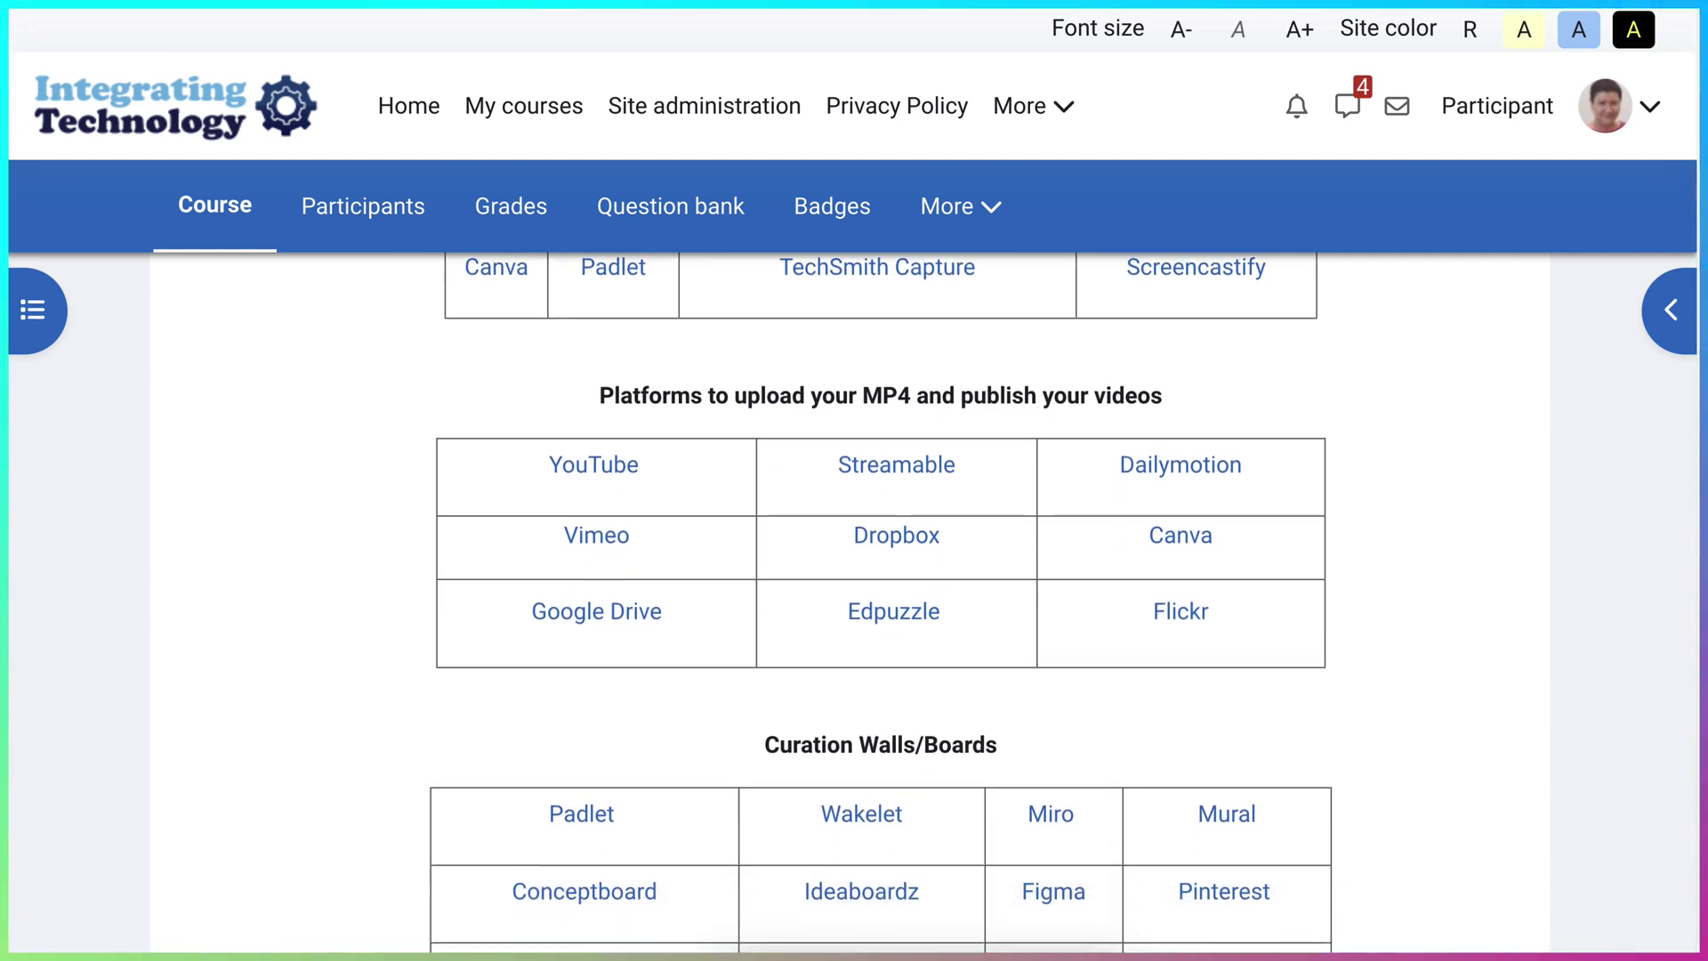
pyautogui.scroll(-3, 880, 601)
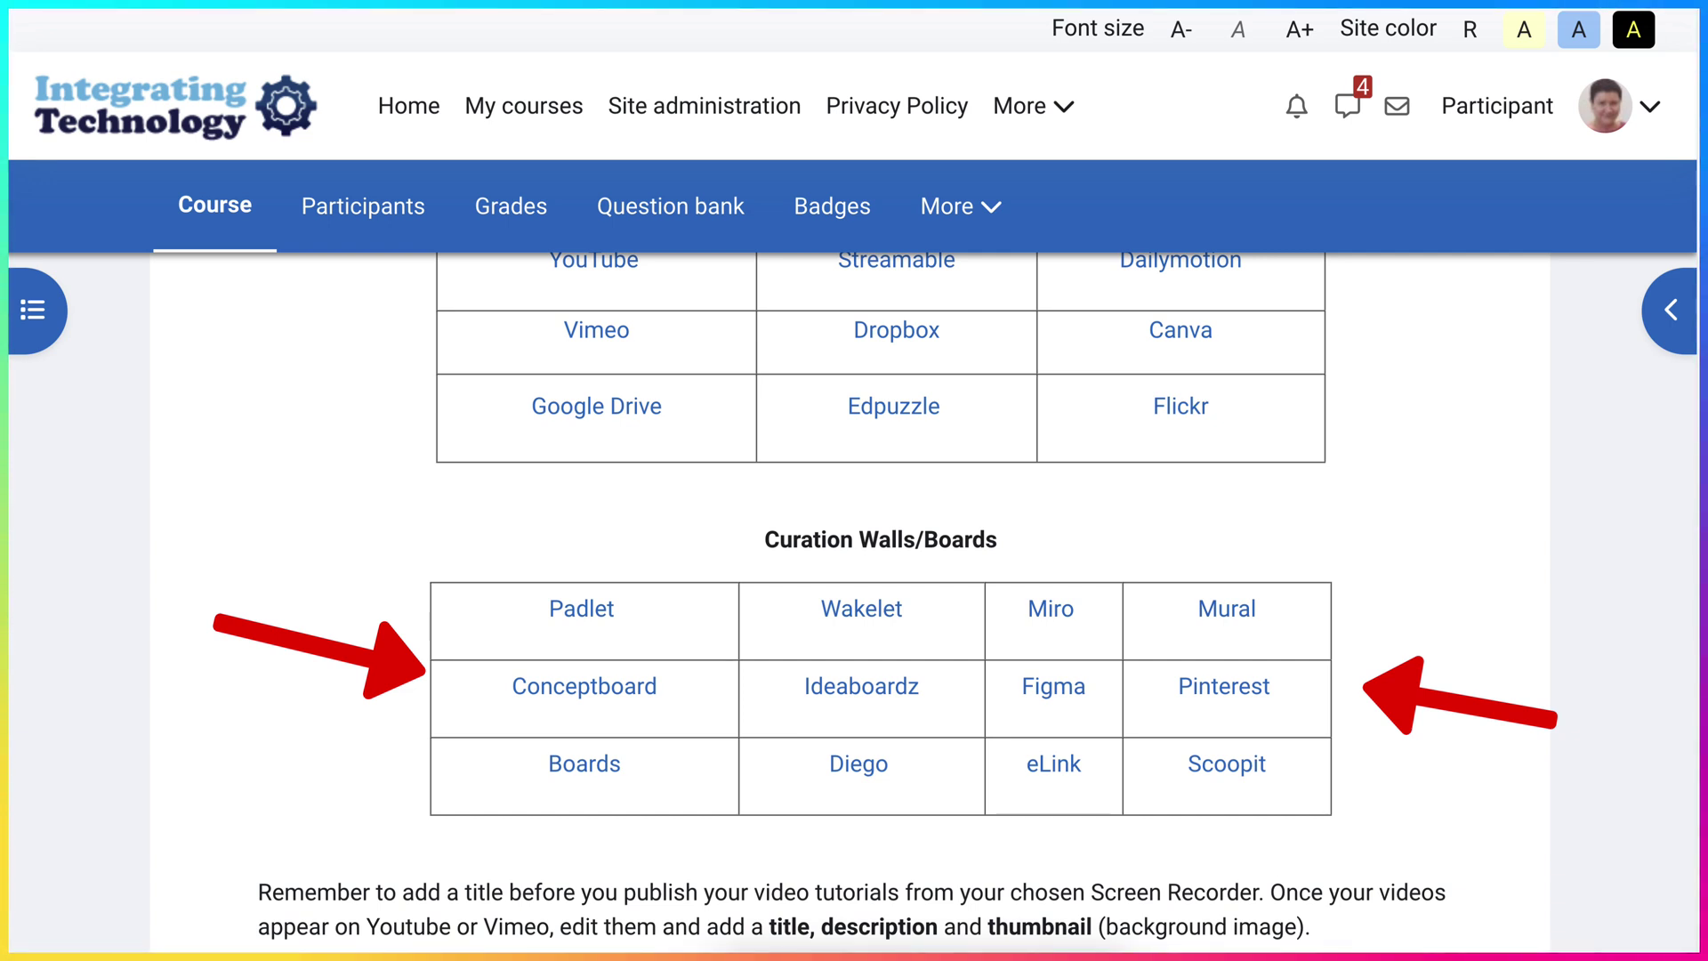
pyautogui.scroll(-3, 880, 596)
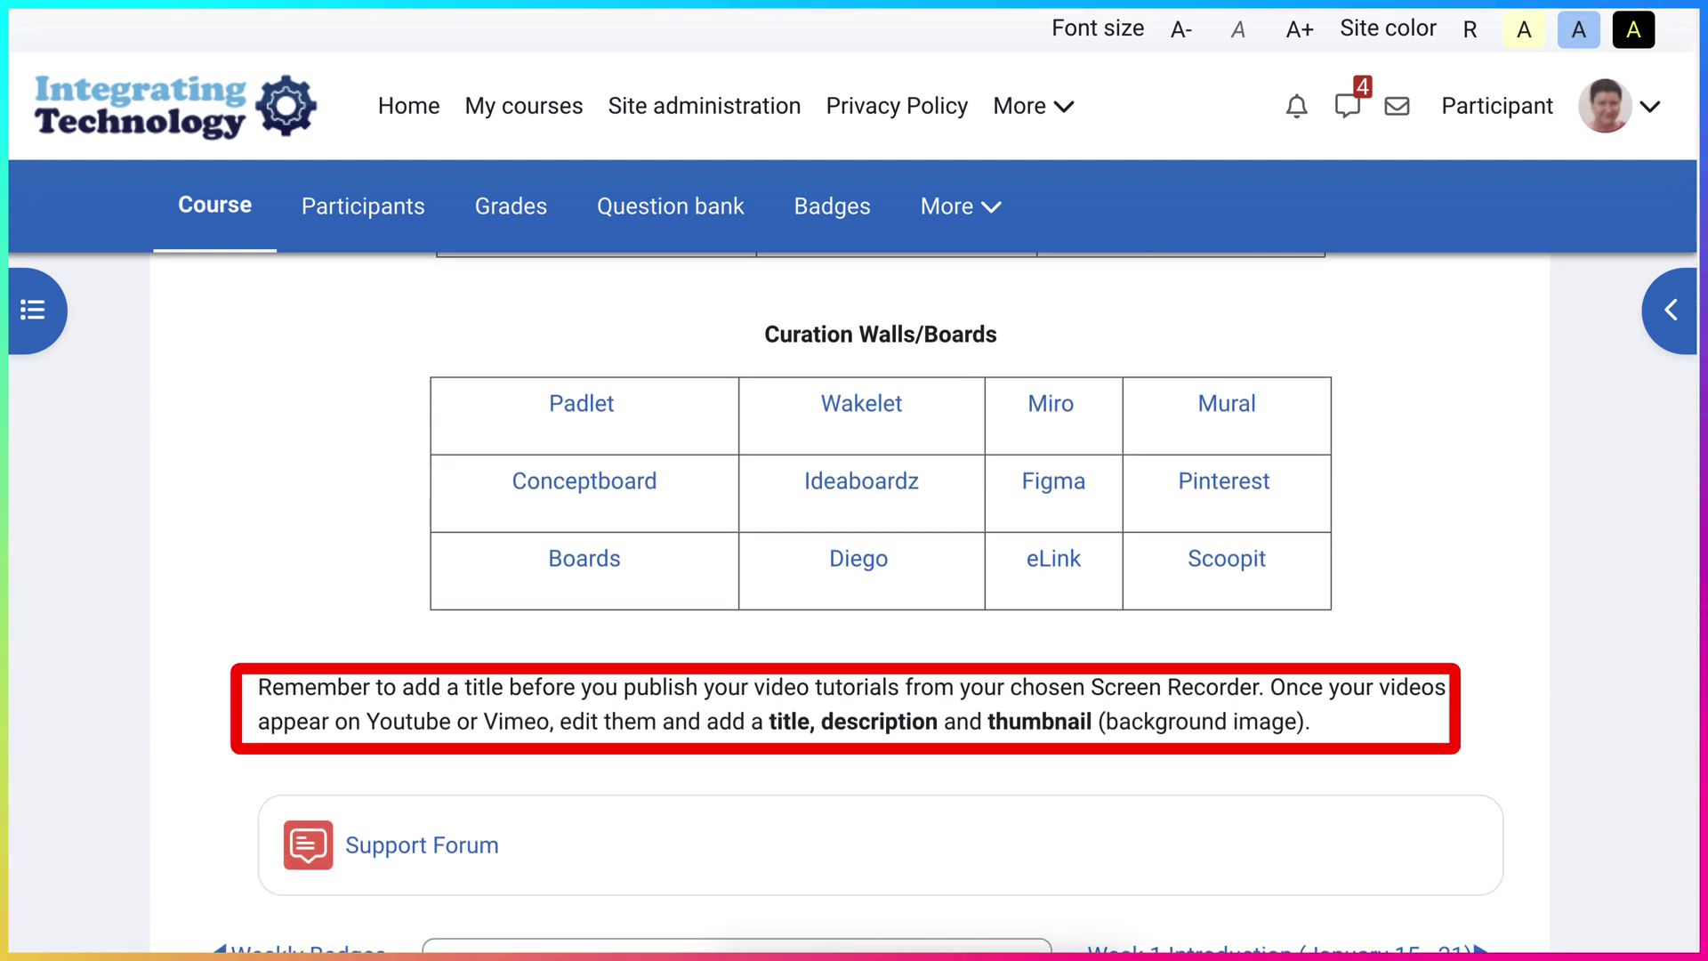
pyautogui.scroll(7, 881, 601)
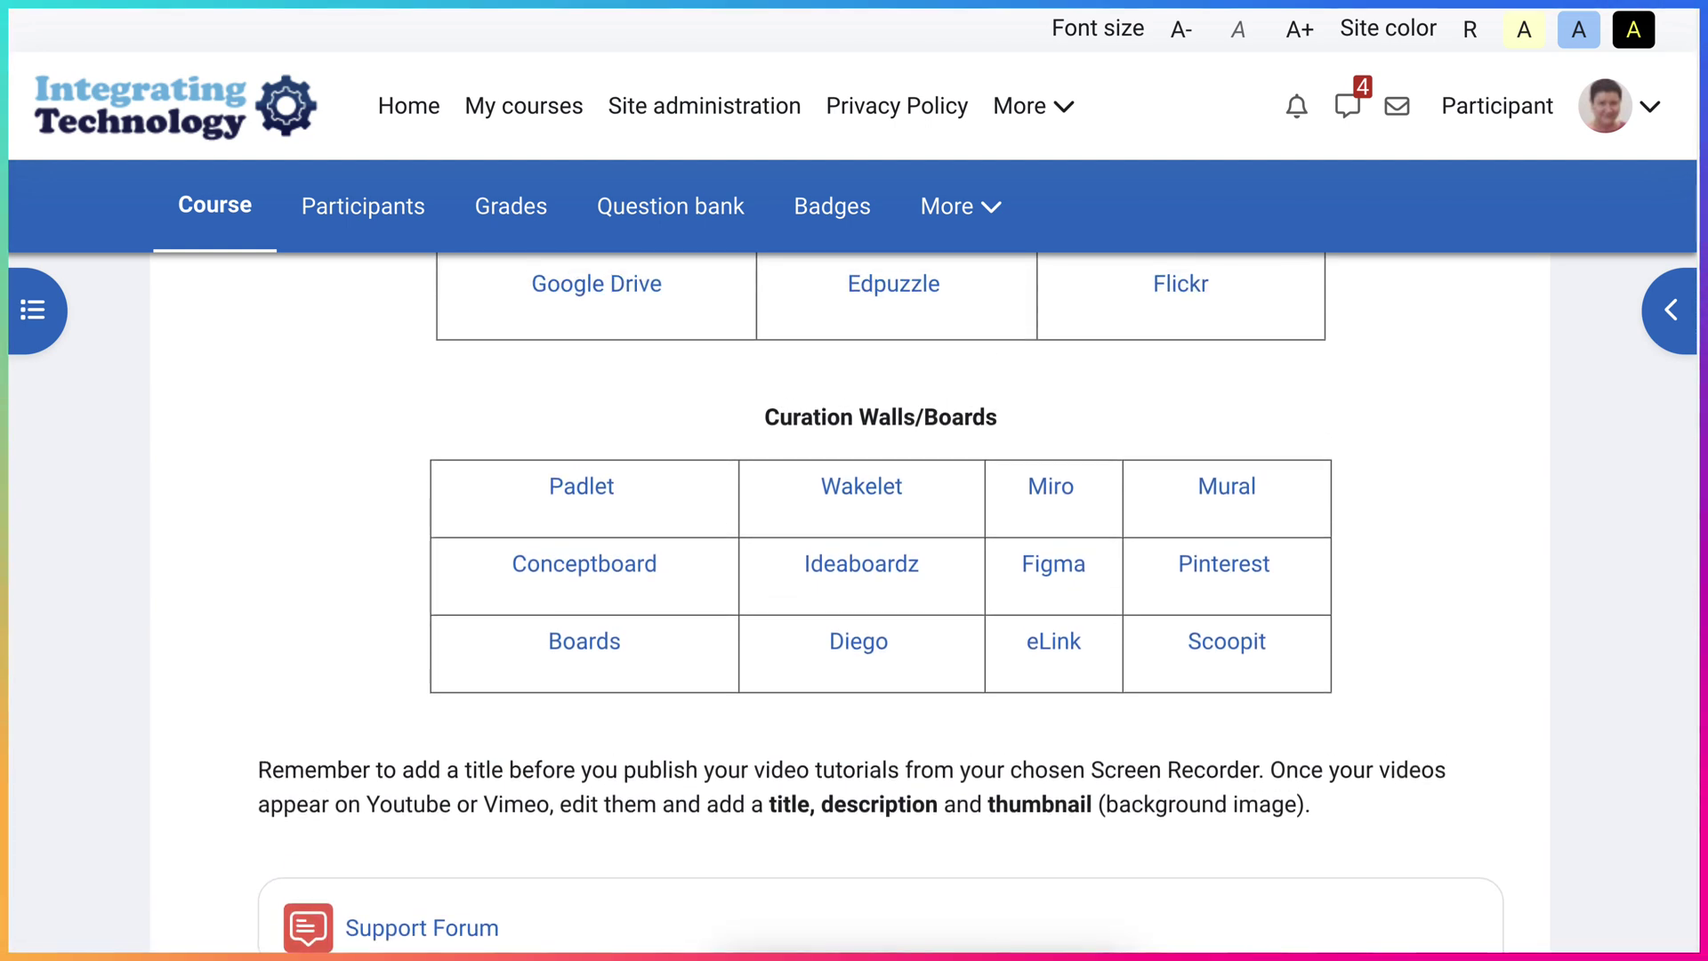
pyautogui.scroll(1, 880, 601)
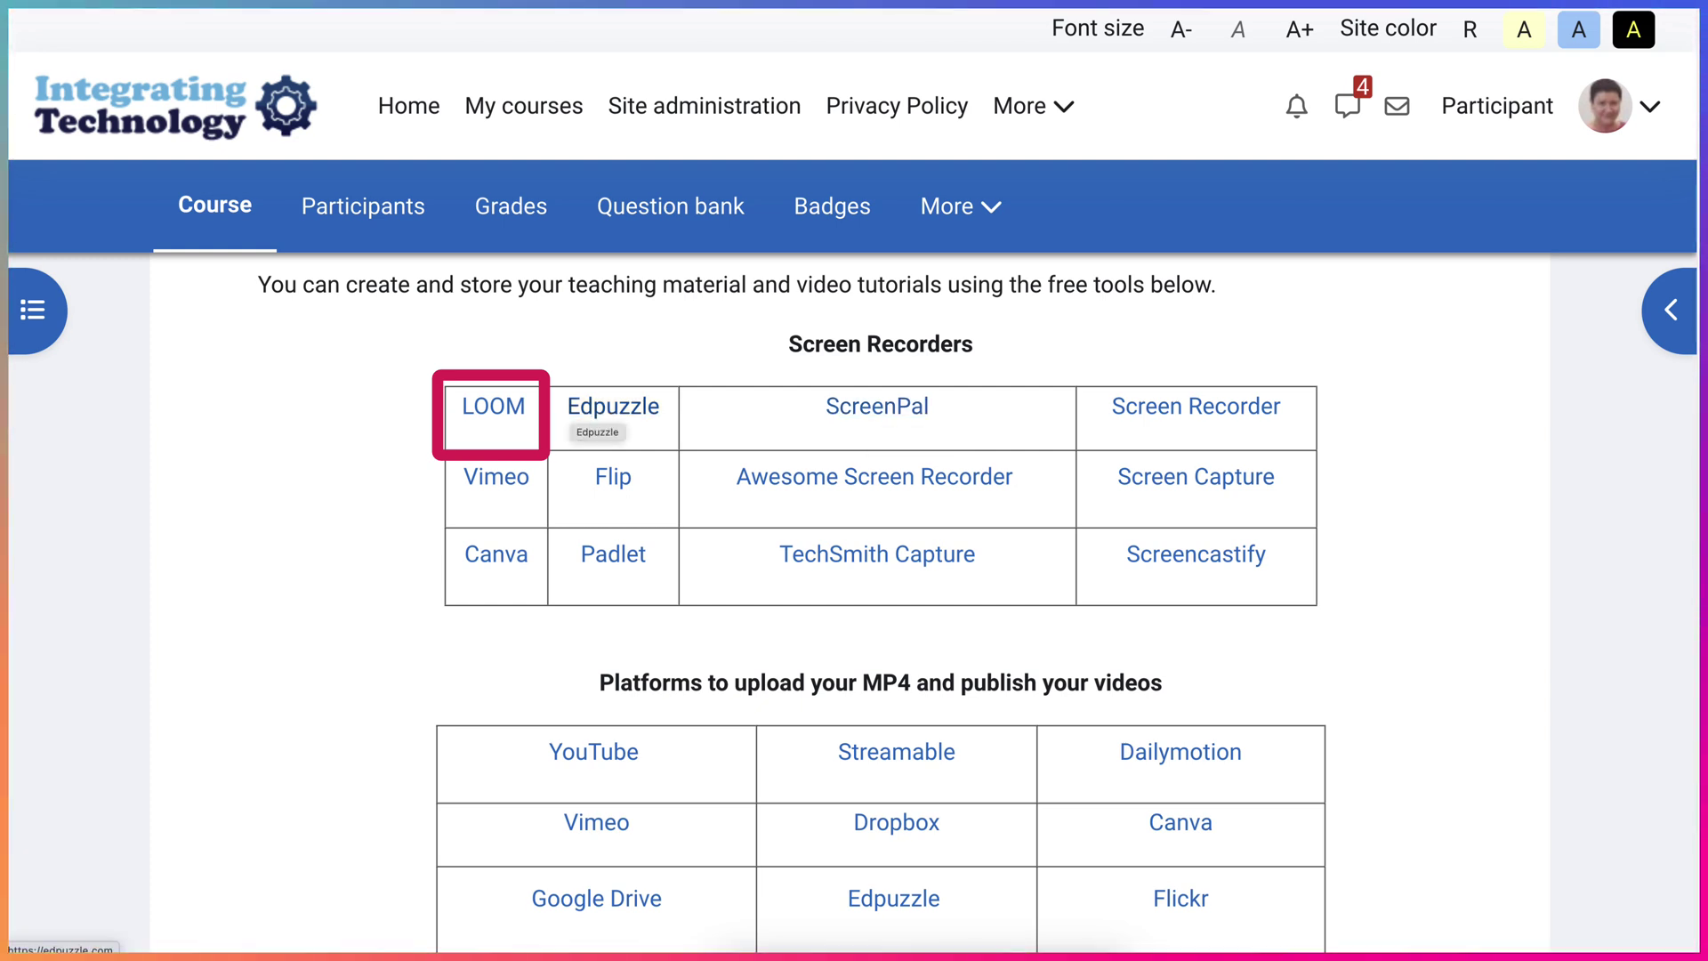
# - Follow the LOOM link in the Screen Recorders table to the Loom website
pyautogui.click(494, 407)
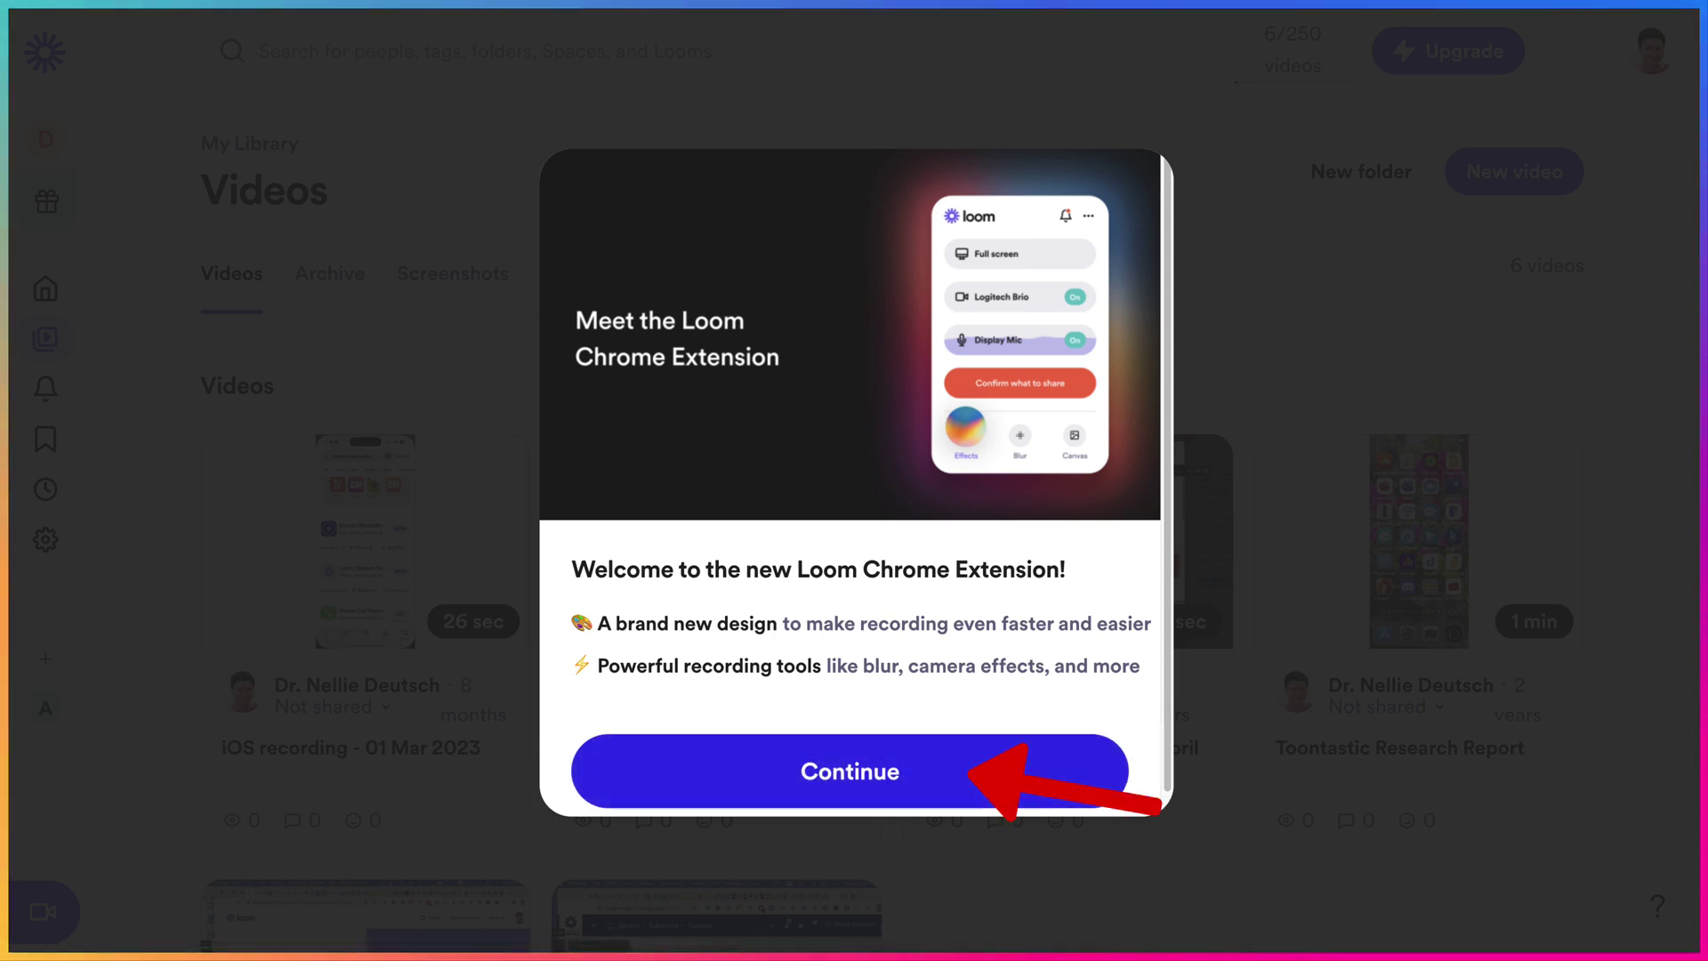
# - Dismiss the Chrome extension welcome message and proceed to choosing what to share
pyautogui.click(850, 771)
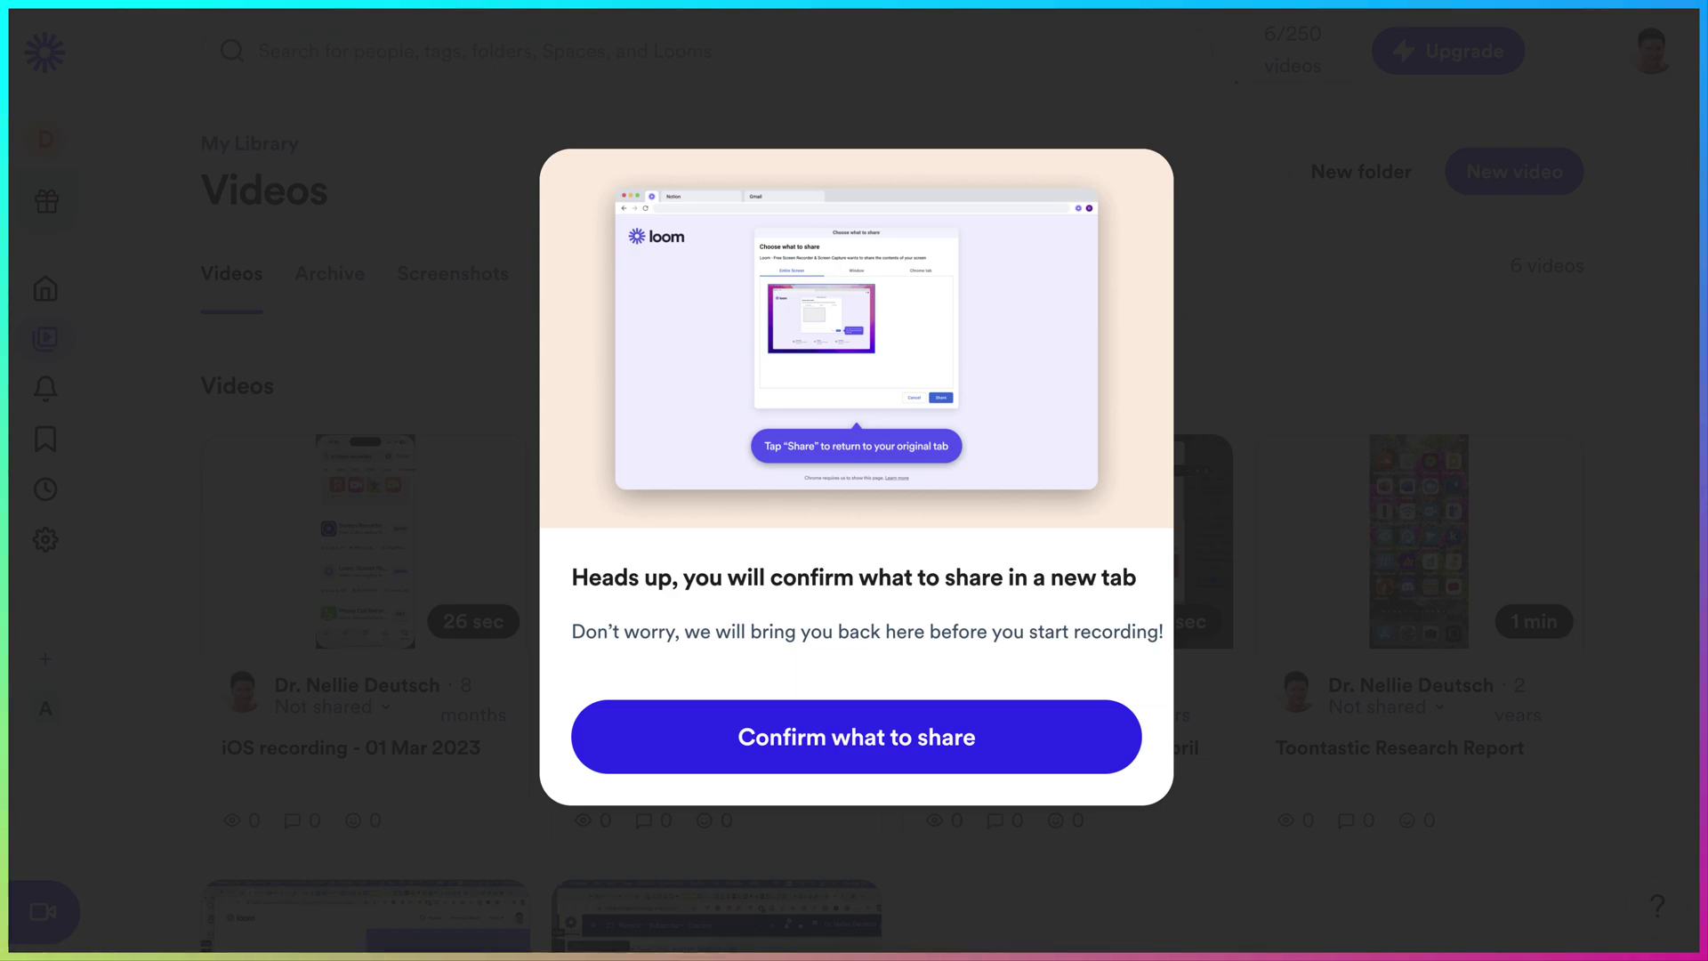
pyautogui.click(856, 736)
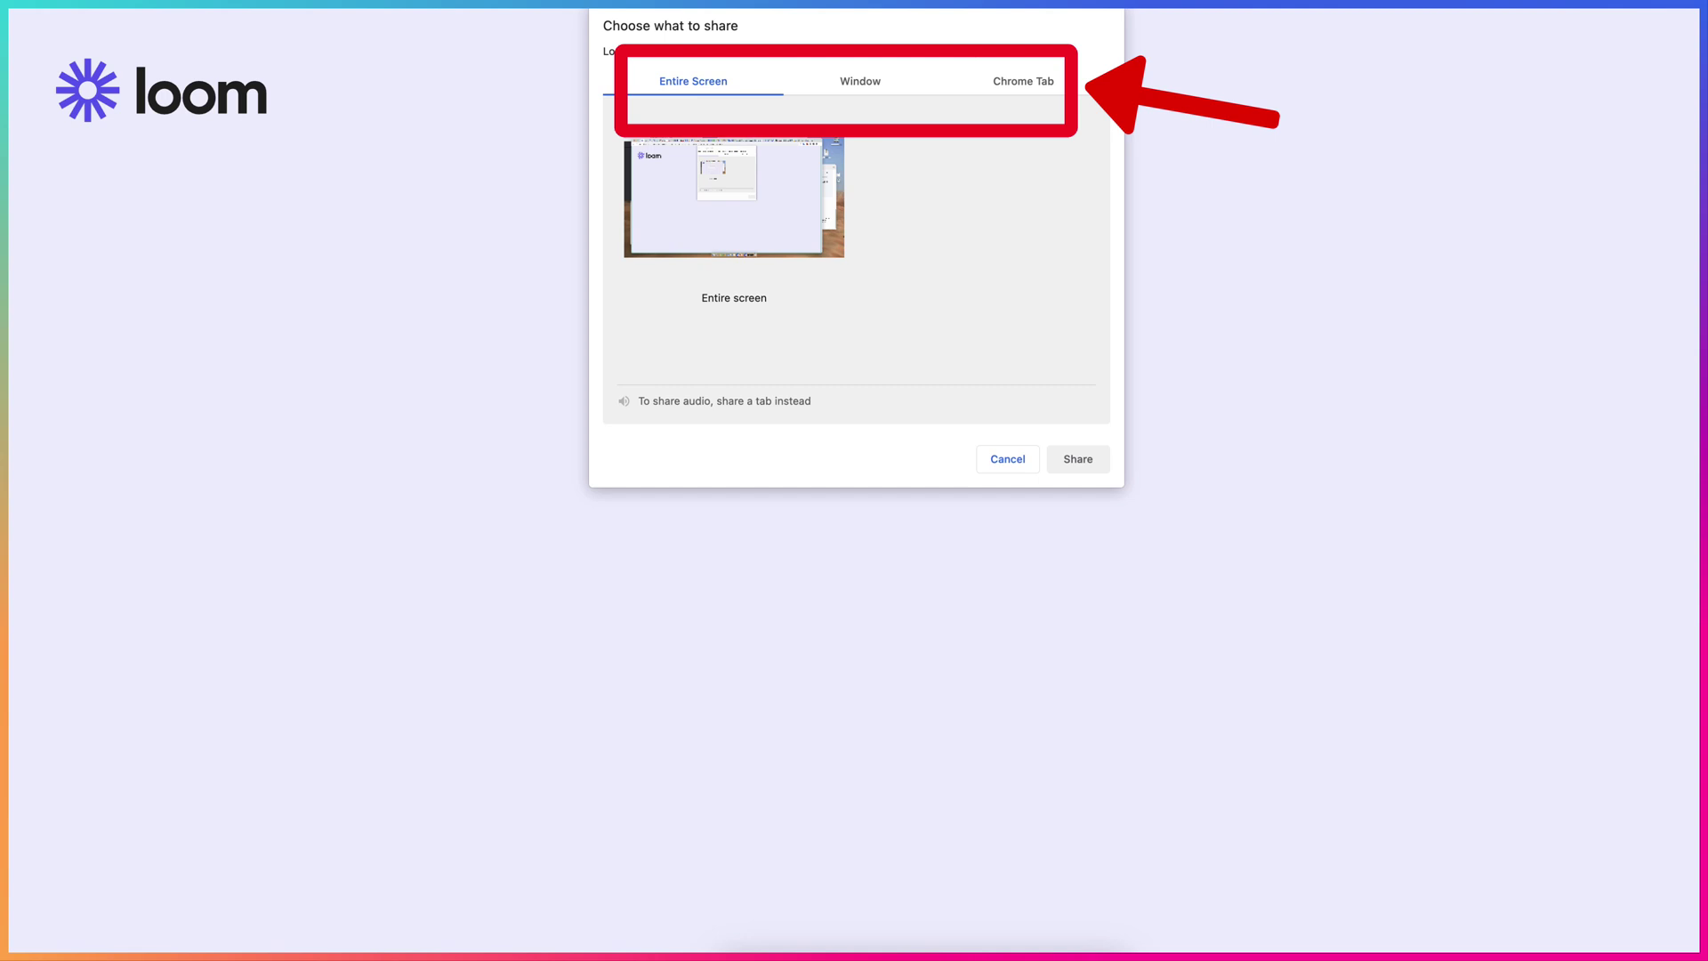
# - Share the 'Pre-Session: Create Video Tutorials' Chrome tab with Loom
pyautogui.click(860, 81)
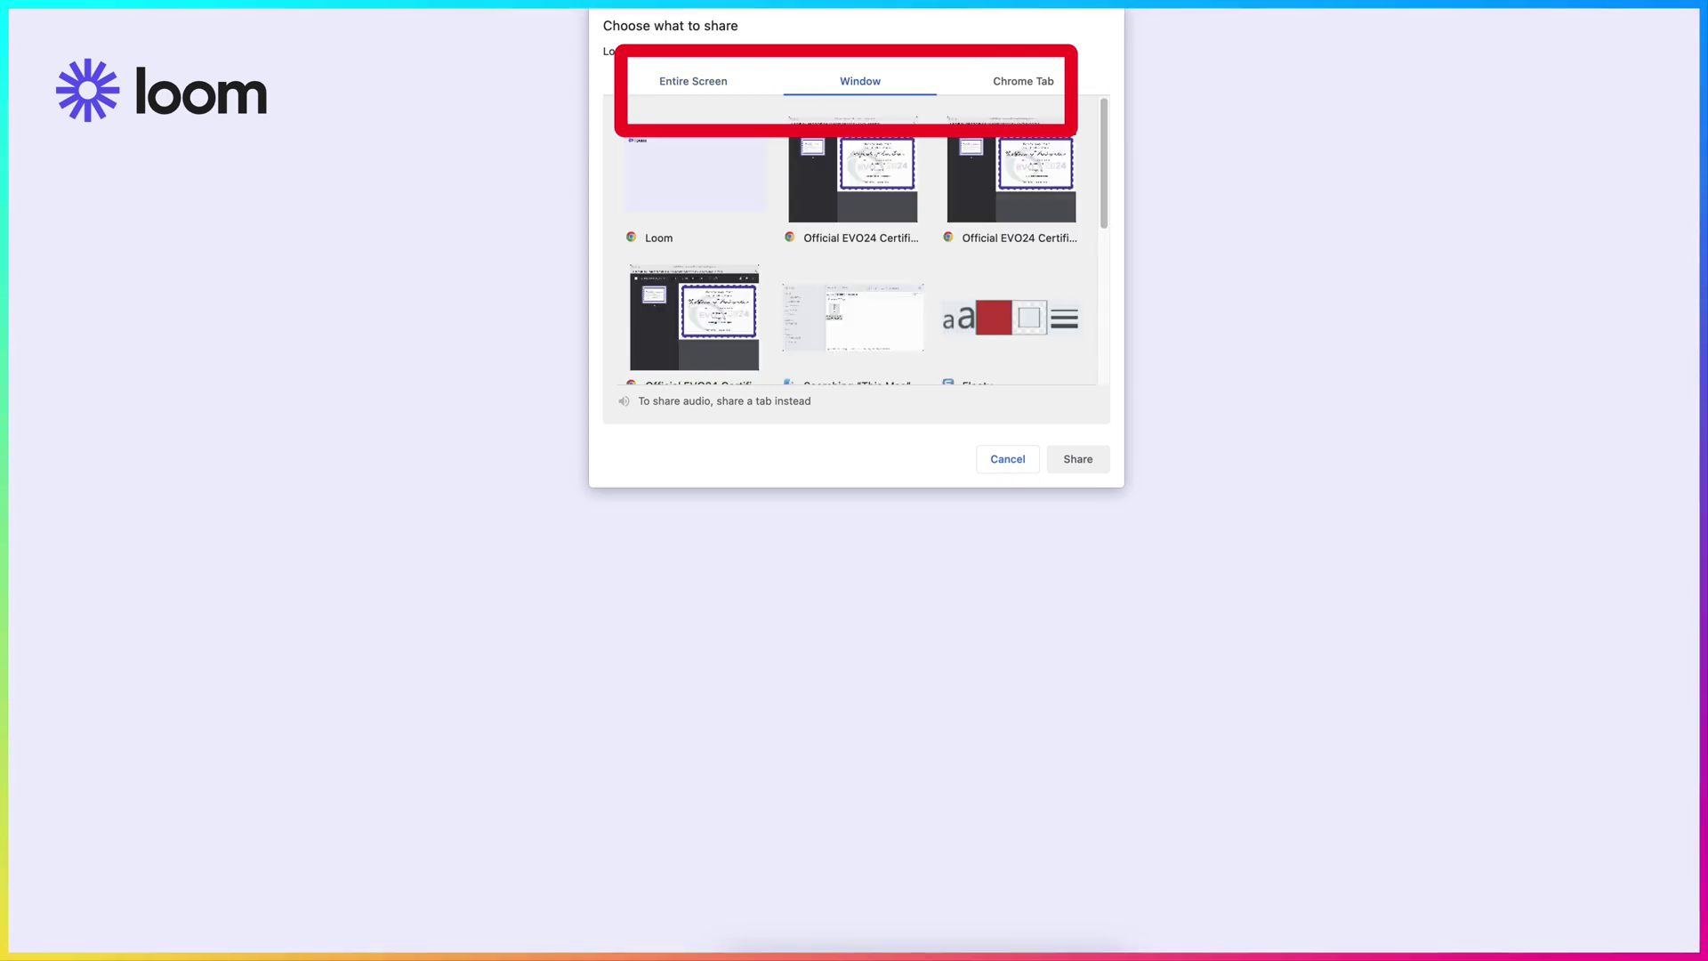
pyautogui.click(1023, 81)
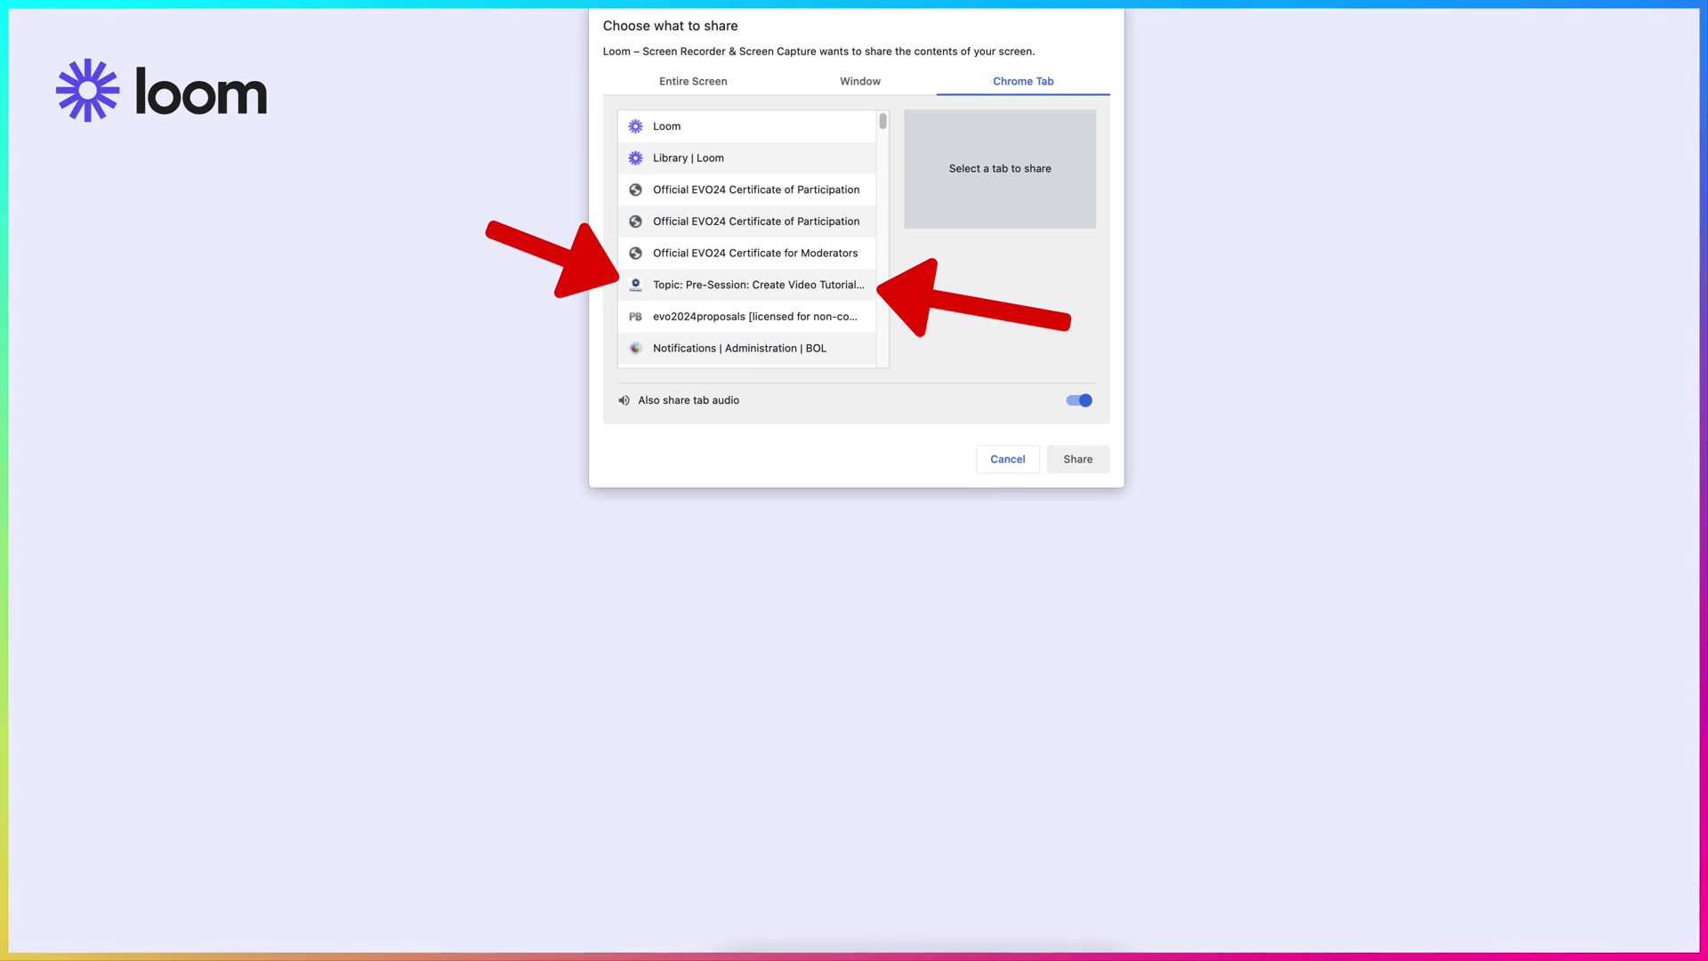
pyautogui.click(758, 285)
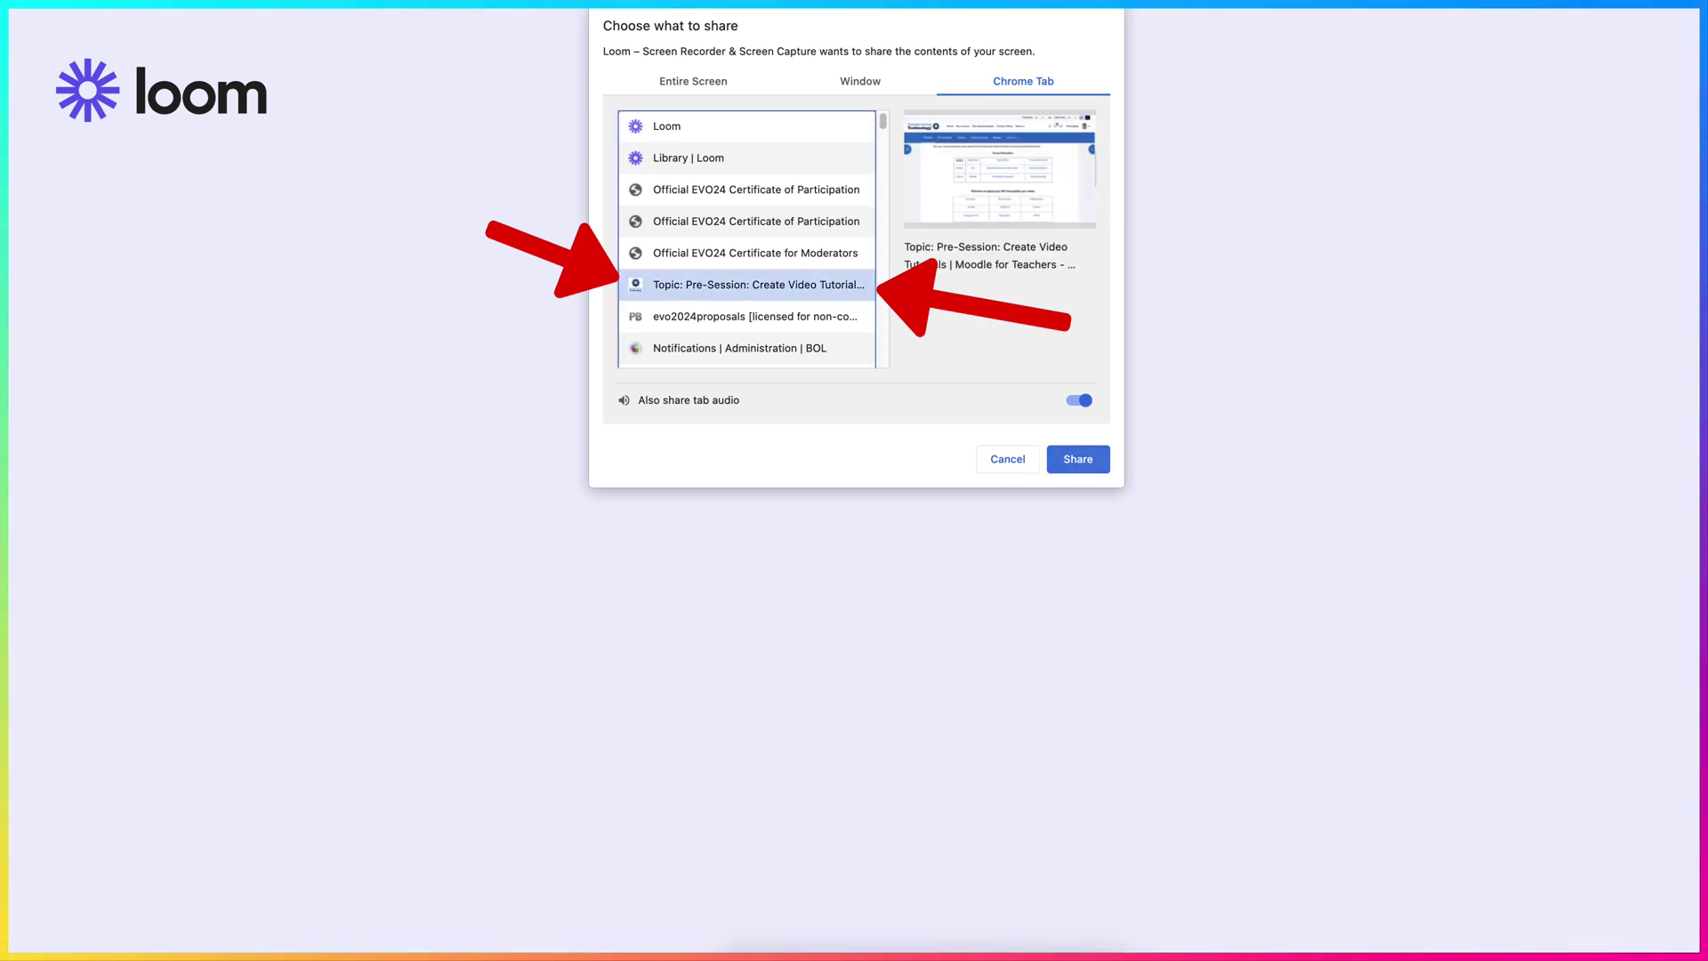
pyautogui.press('Return')
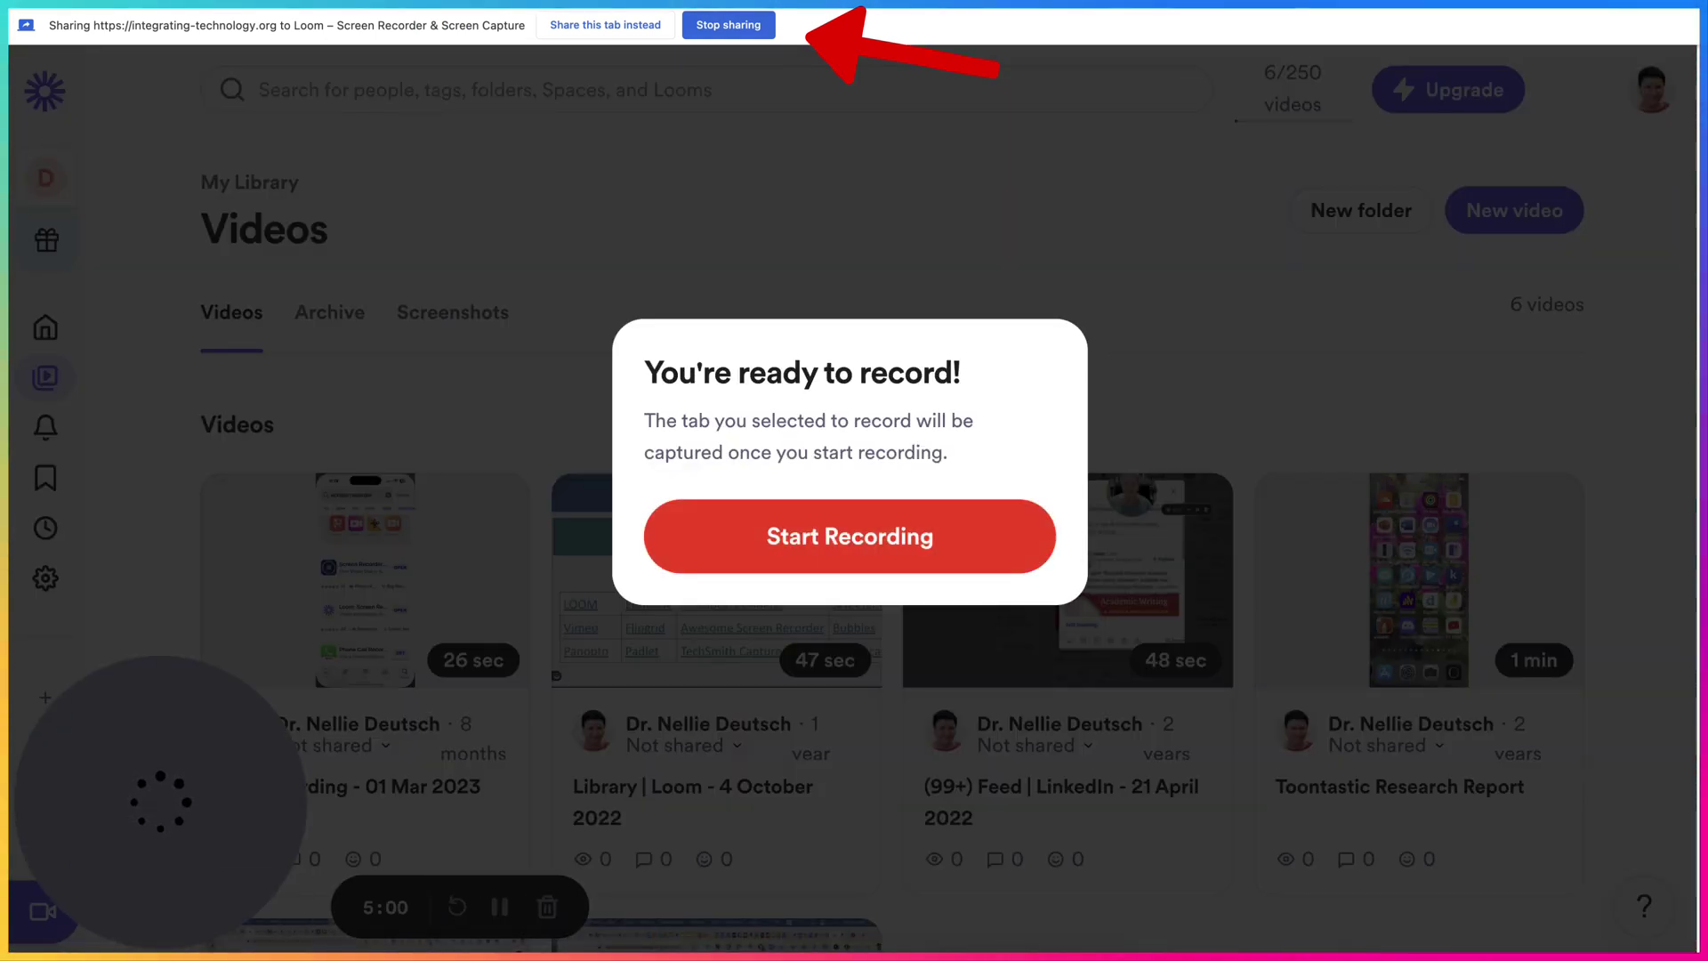
# - Start recording the shared Moodle course tab
pyautogui.click(850, 536)
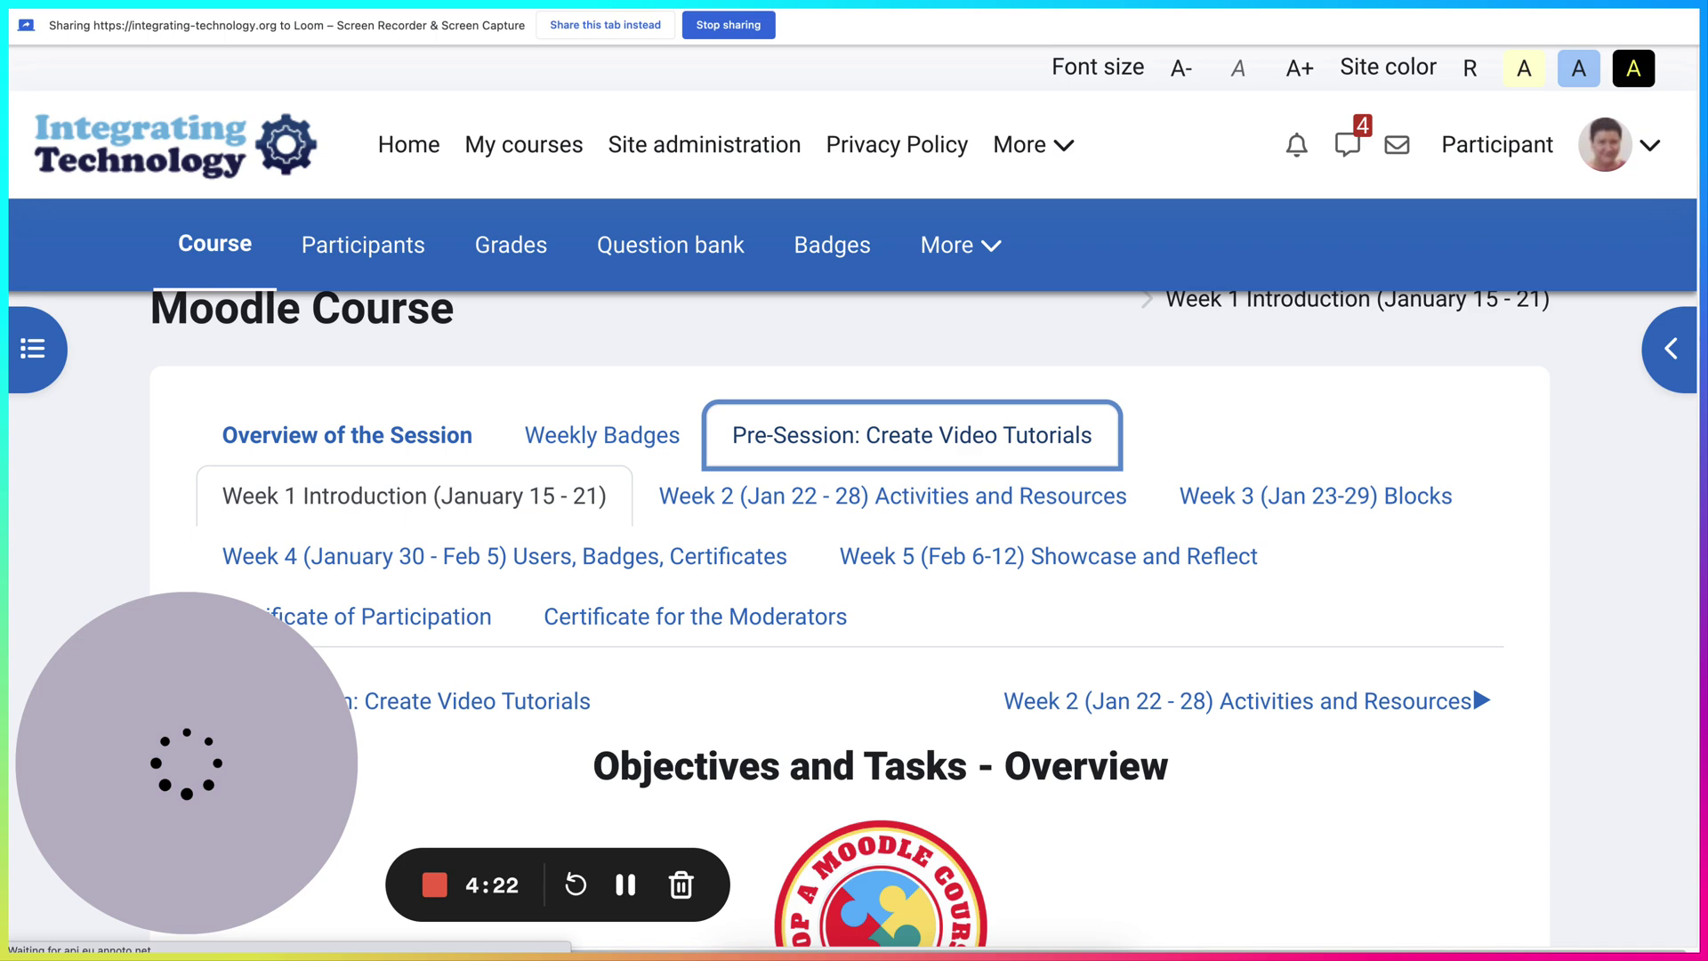
# - While recording, scroll through the course page's Screen Recorders and Platforms tables
pyautogui.press('Return')
pyautogui.scroll(-5, 854, 623)
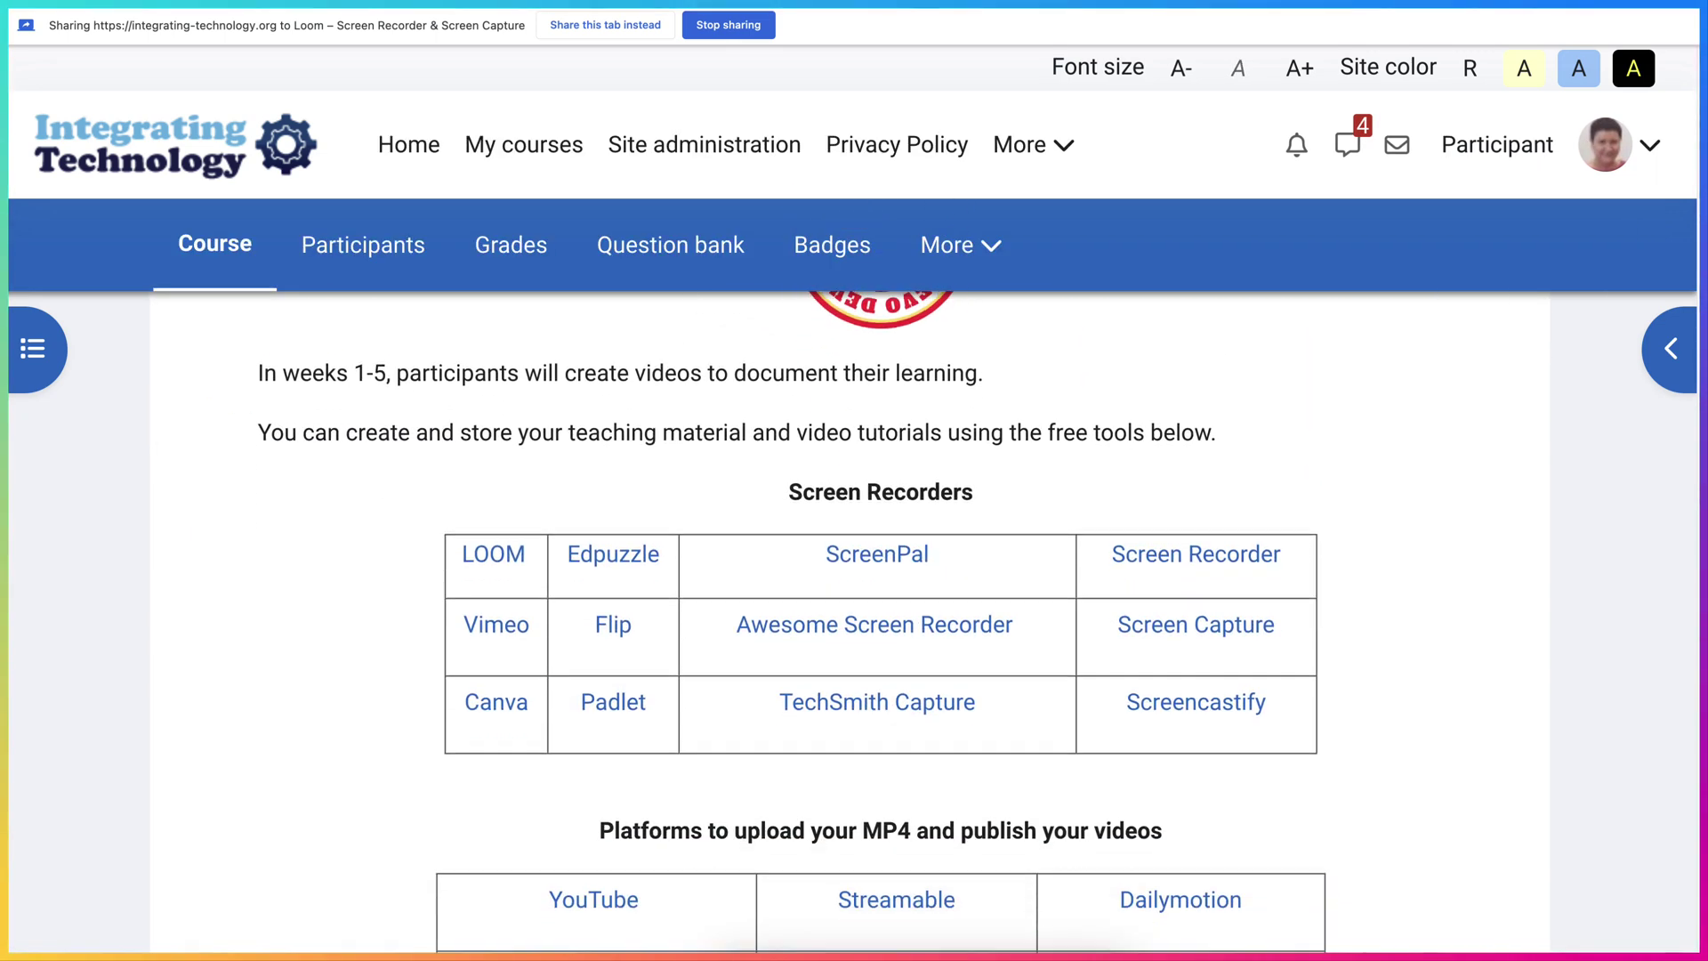
pyautogui.scroll(-2, 854, 623)
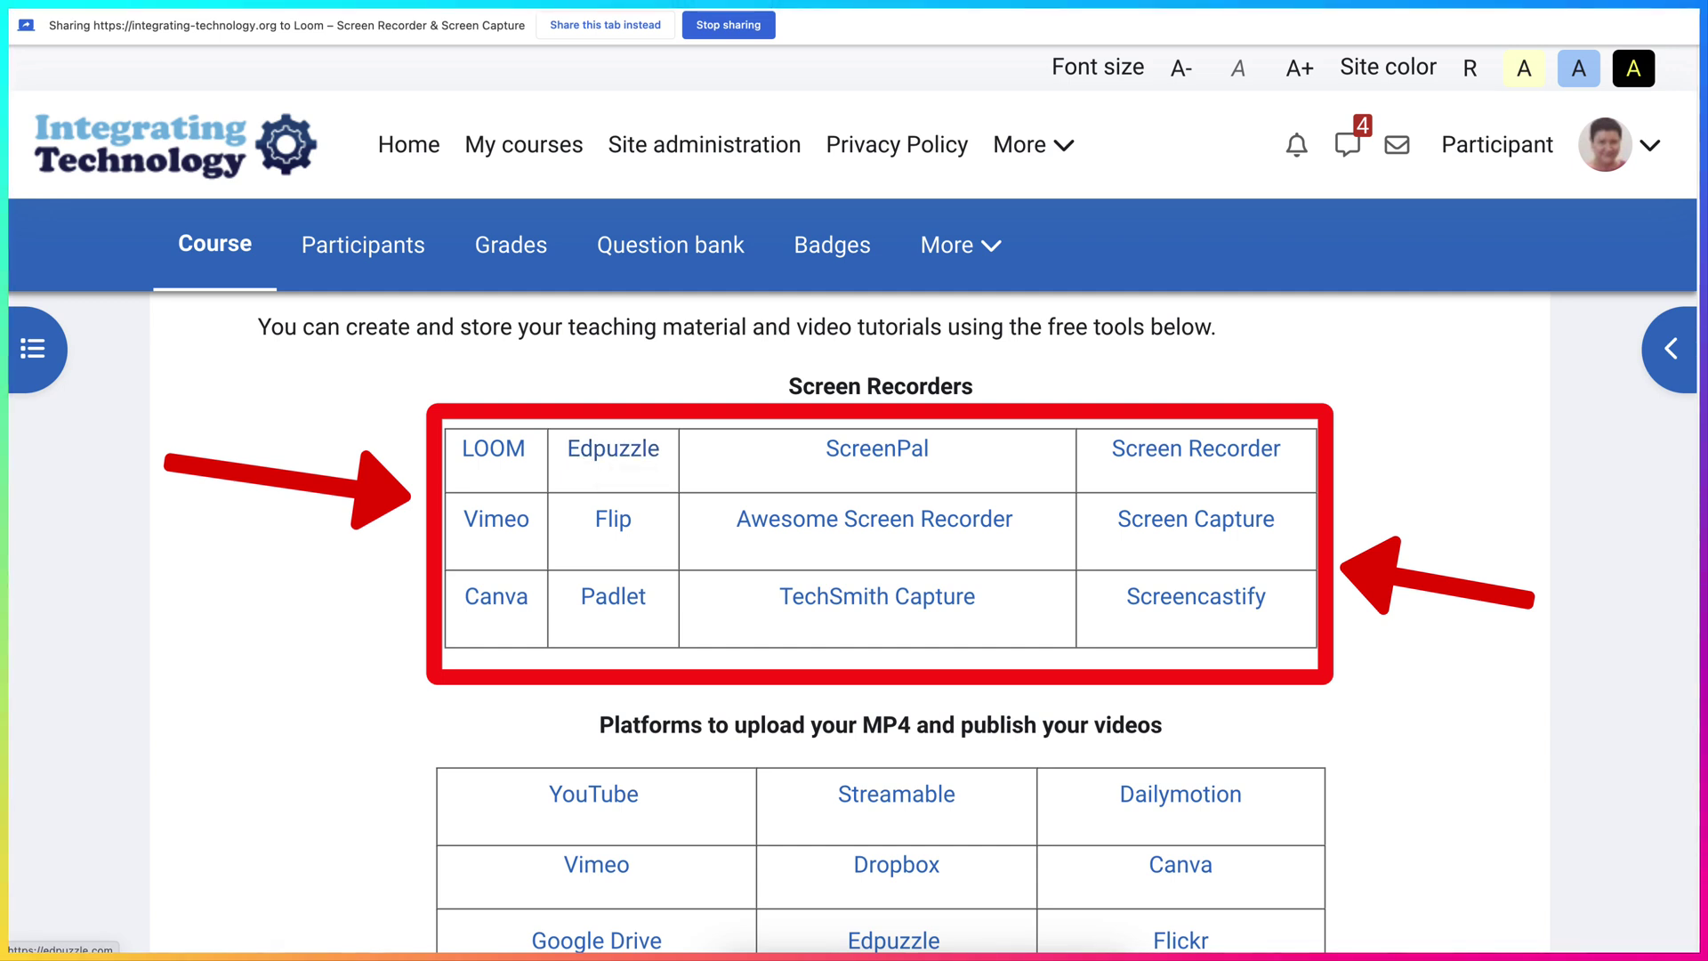
pyautogui.scroll(-2, 854, 623)
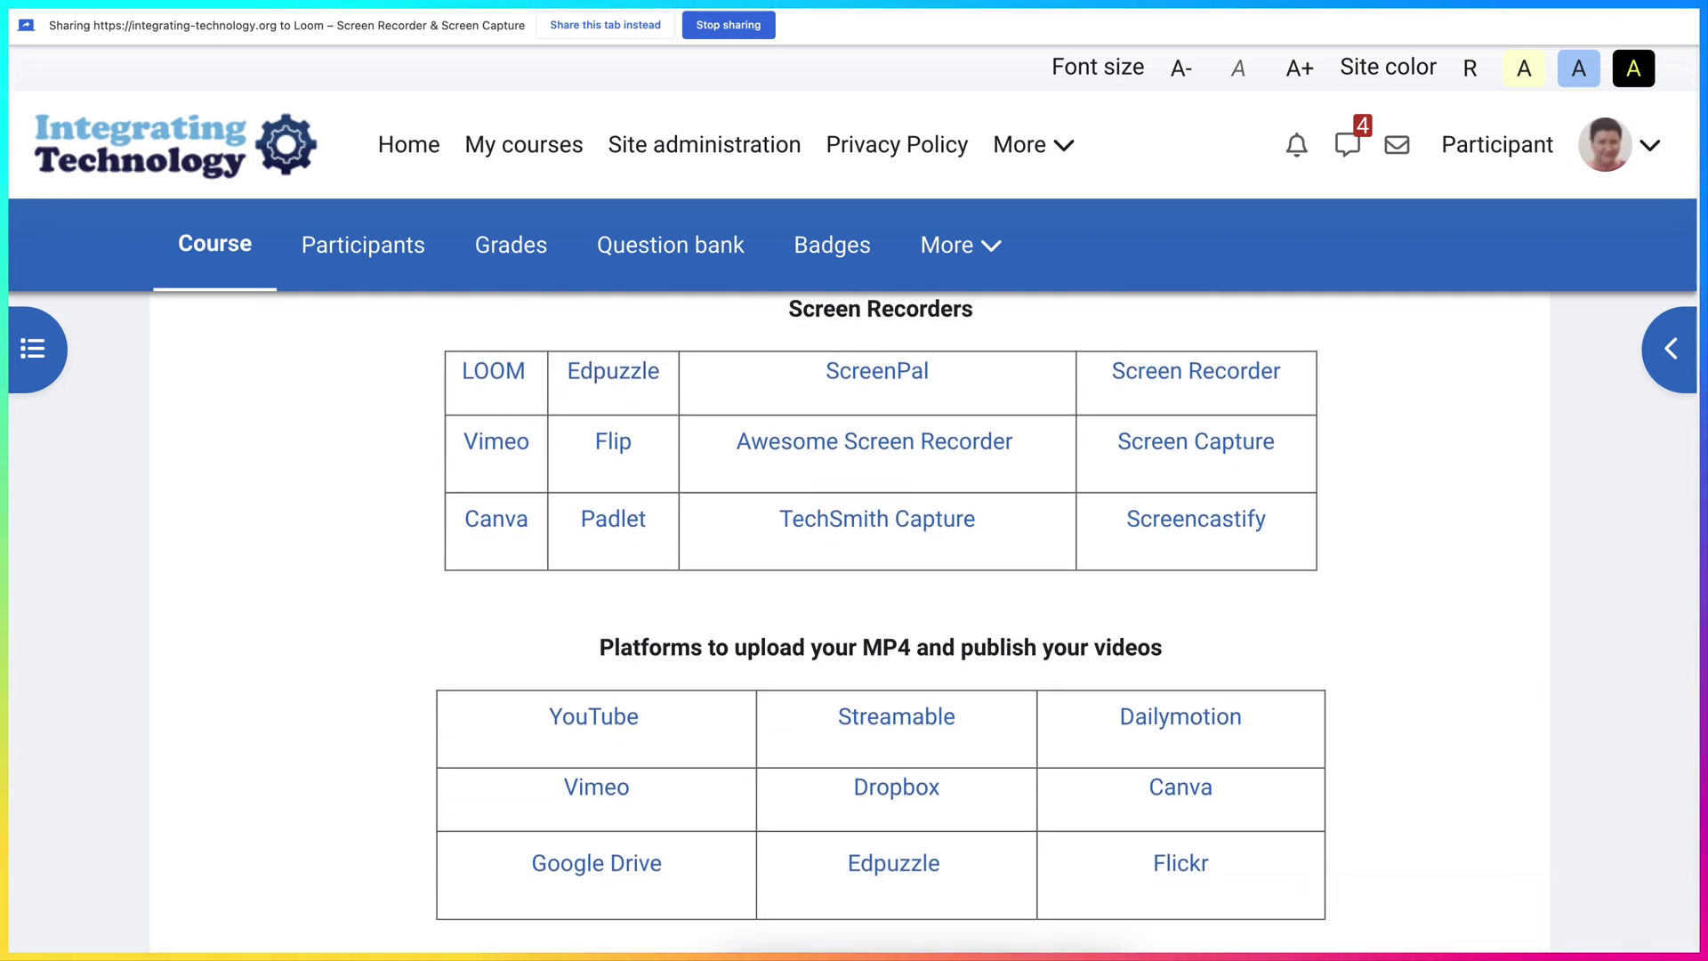
pyautogui.scroll(1, 854, 623)
pyautogui.scroll(1, 854, 623)
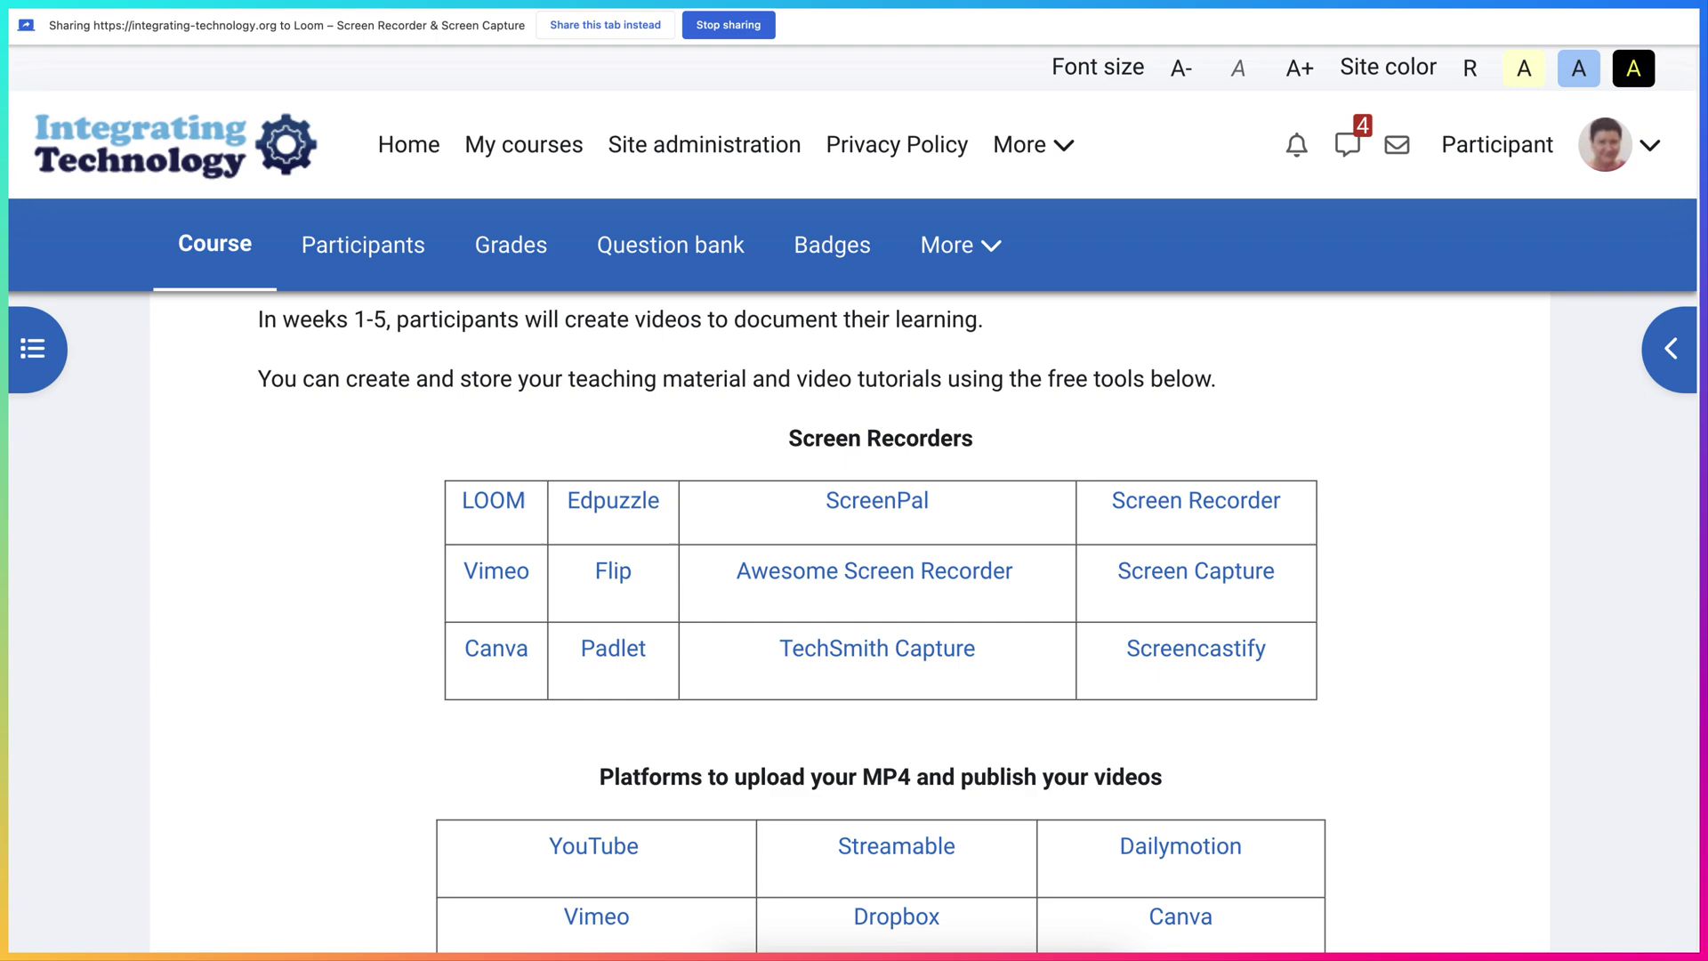
pyautogui.scroll(-3, 854, 623)
pyautogui.scroll(-5, 854, 623)
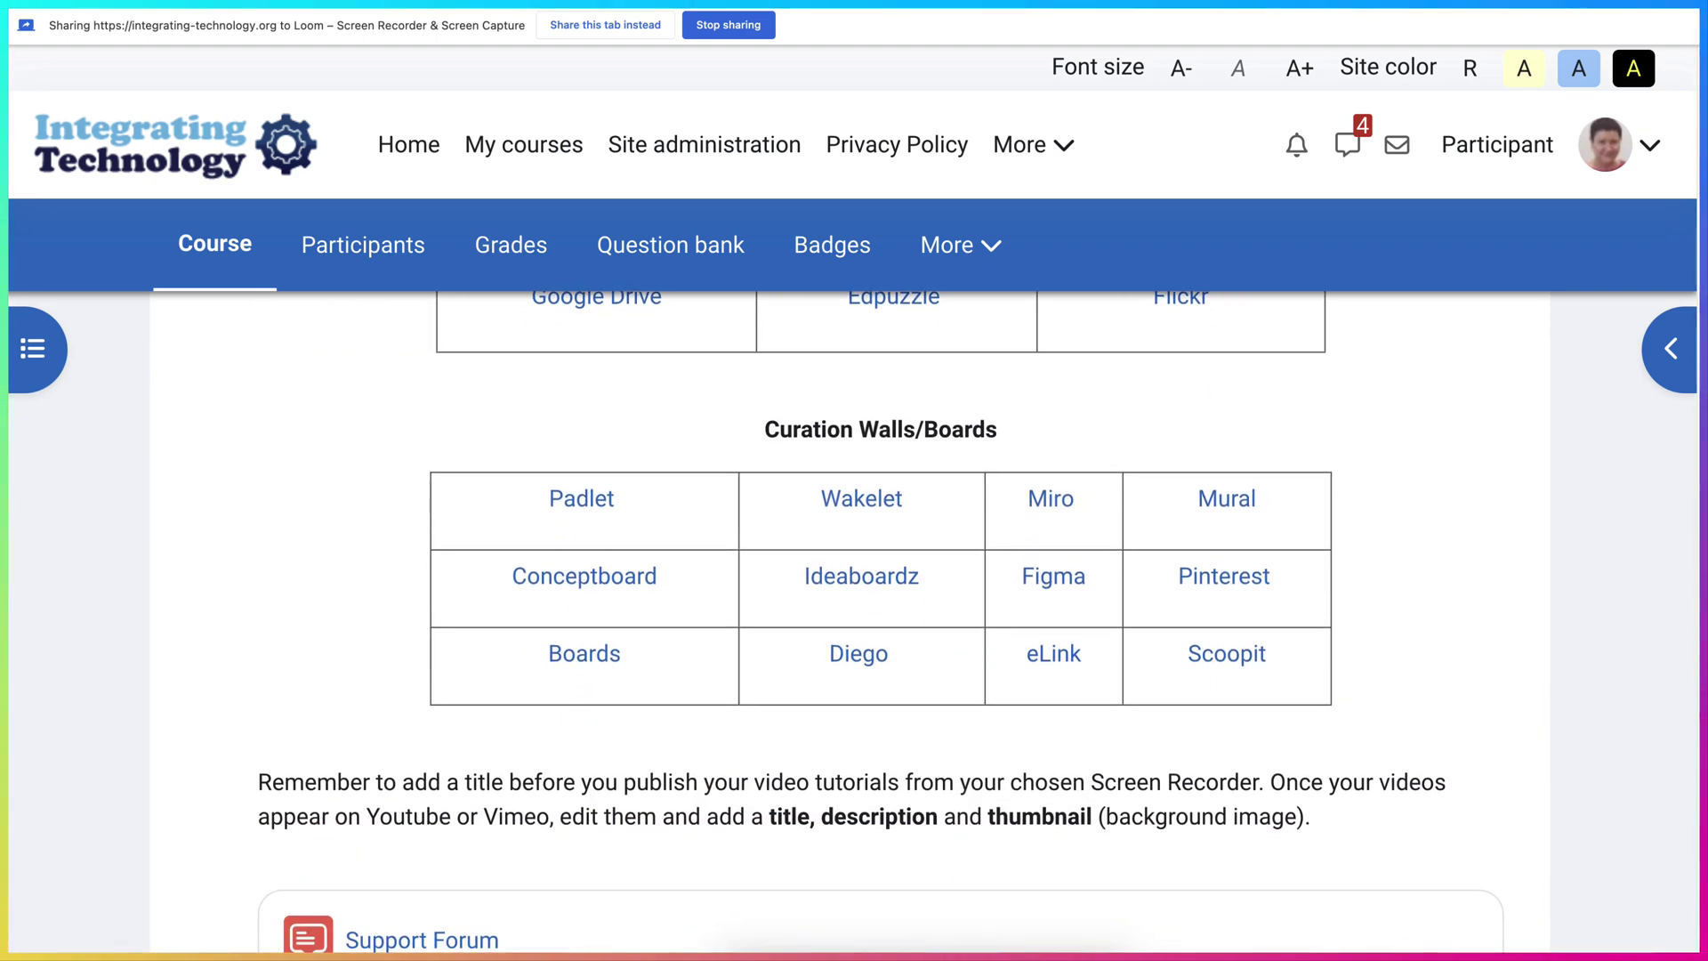
pyautogui.scroll(5, 854, 623)
pyautogui.scroll(10, 850, 623)
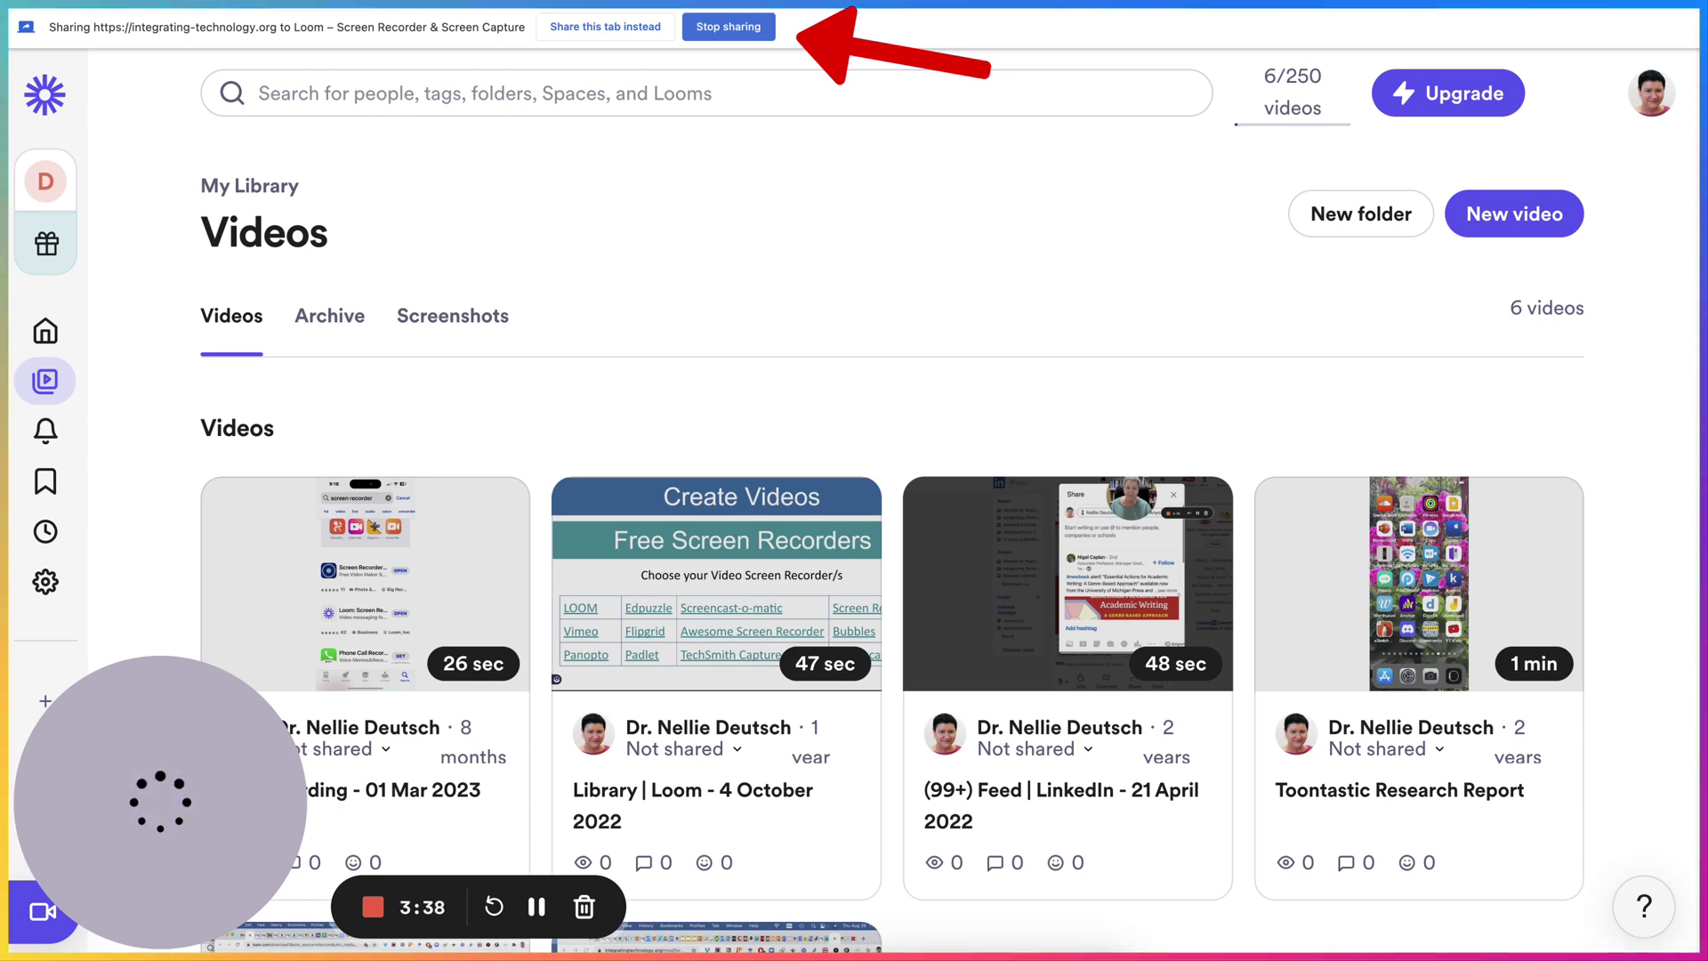
# - Stop the recording and retitle the new video 'How to Use LOOM'
pyautogui.press('super+shift+l')
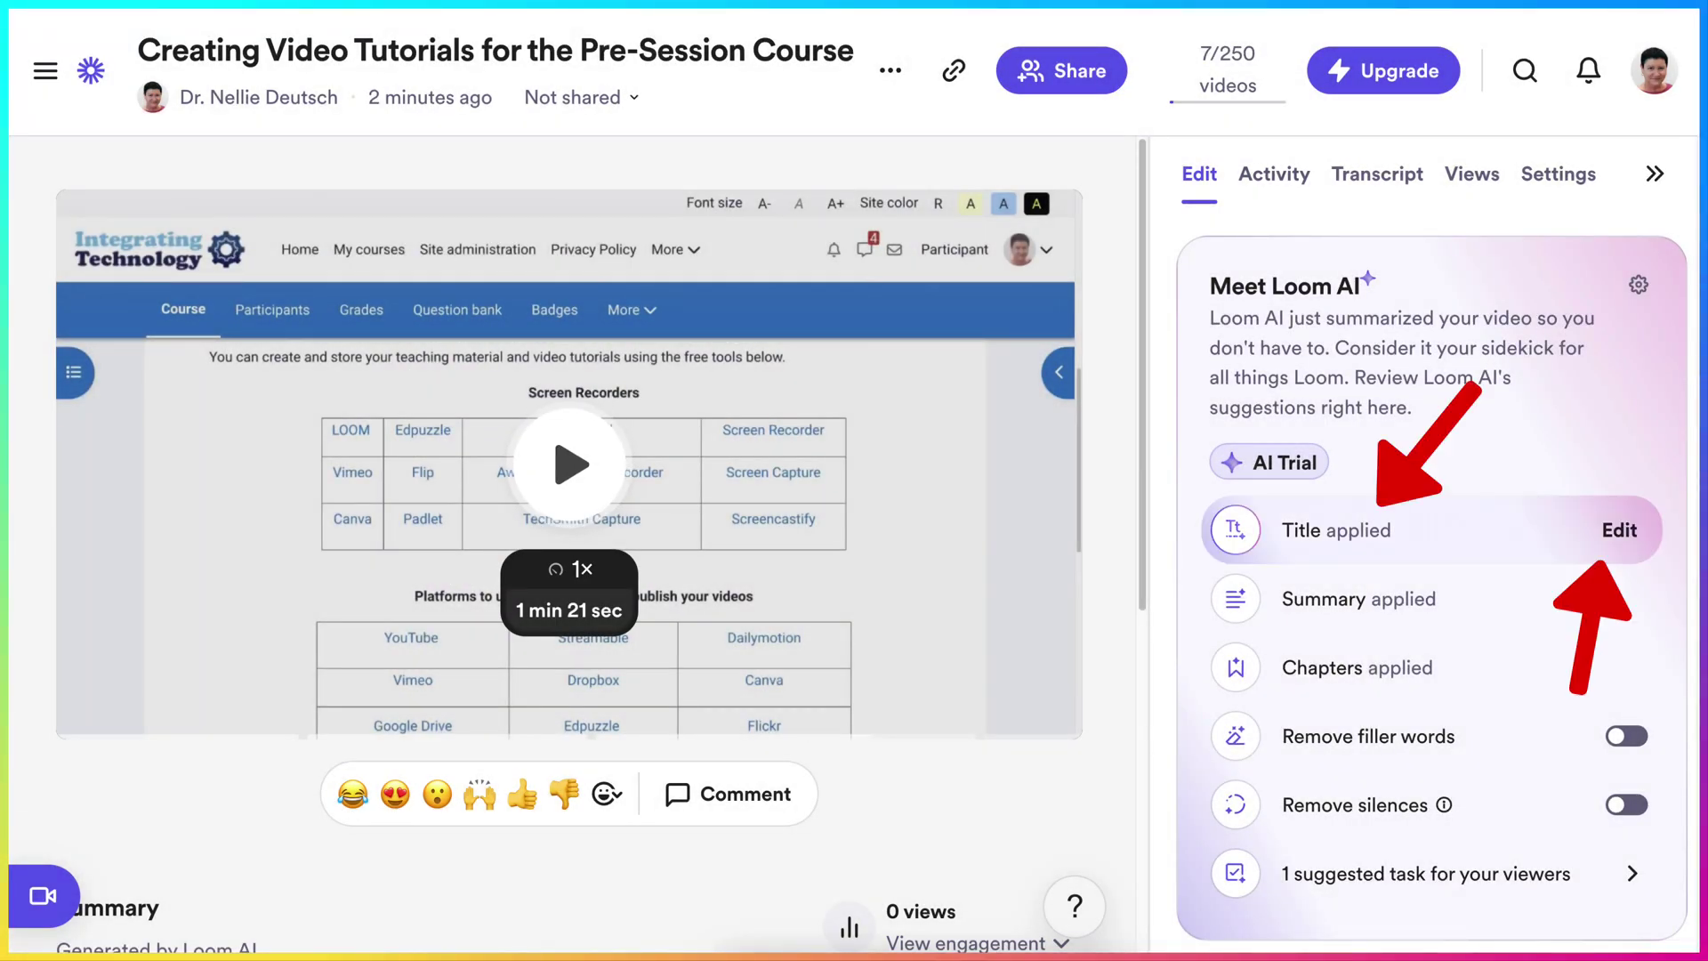
pyautogui.click(494, 71)
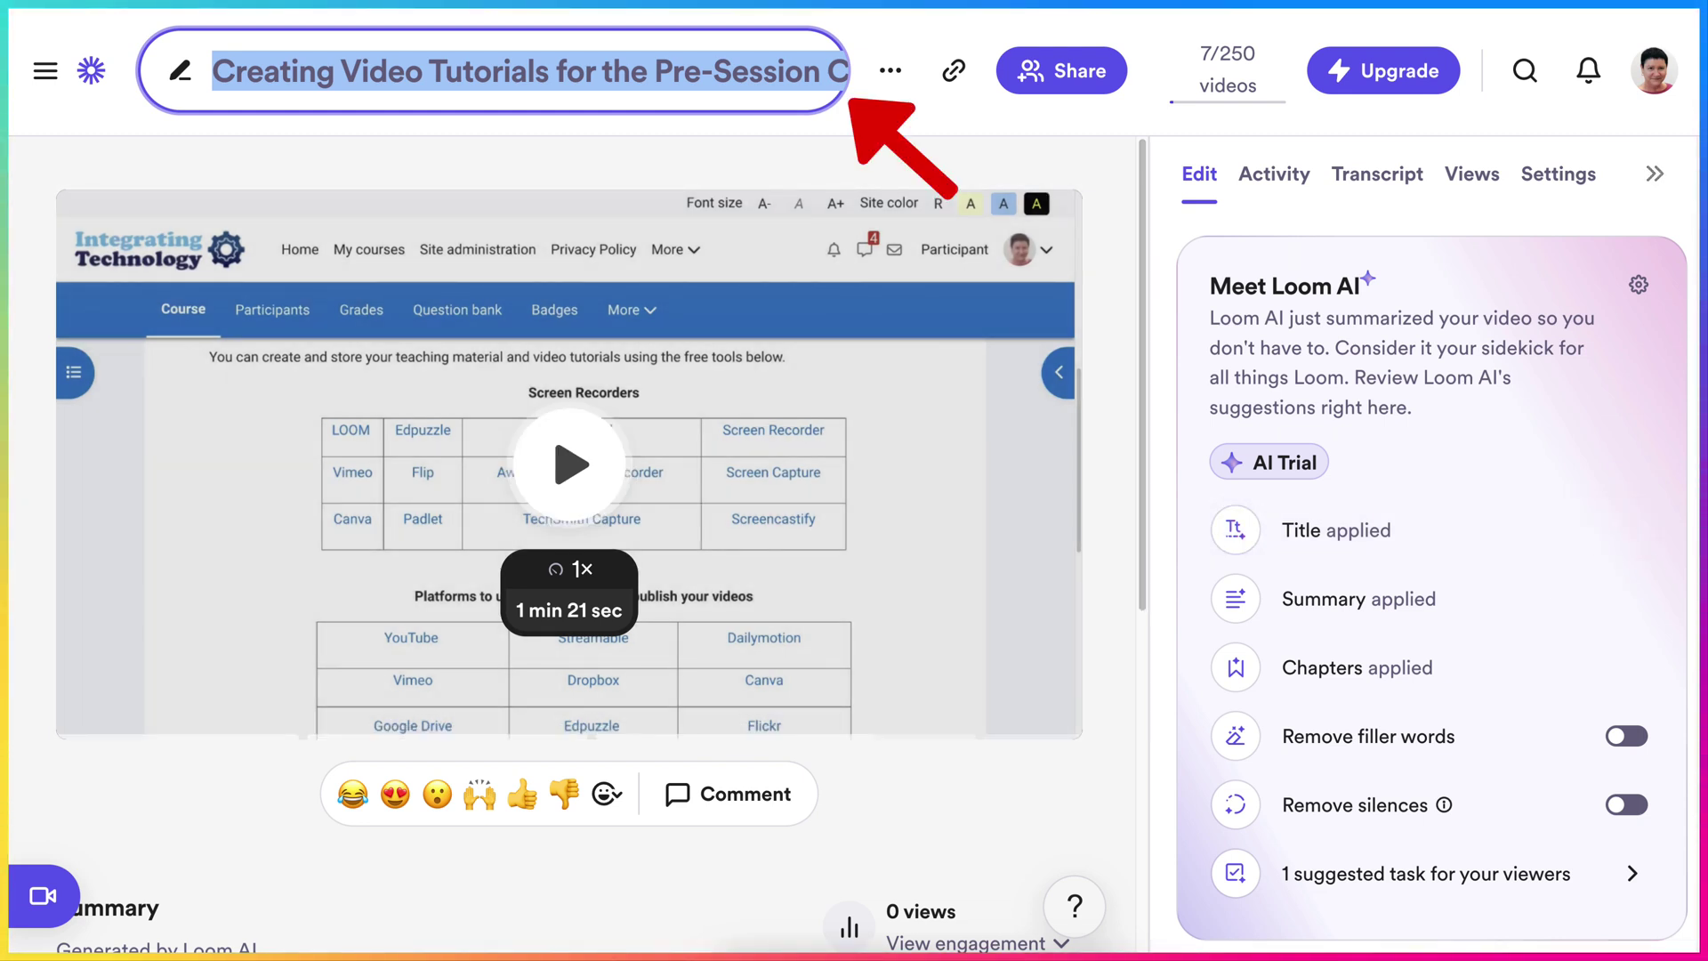
pyautogui.write('Ho')
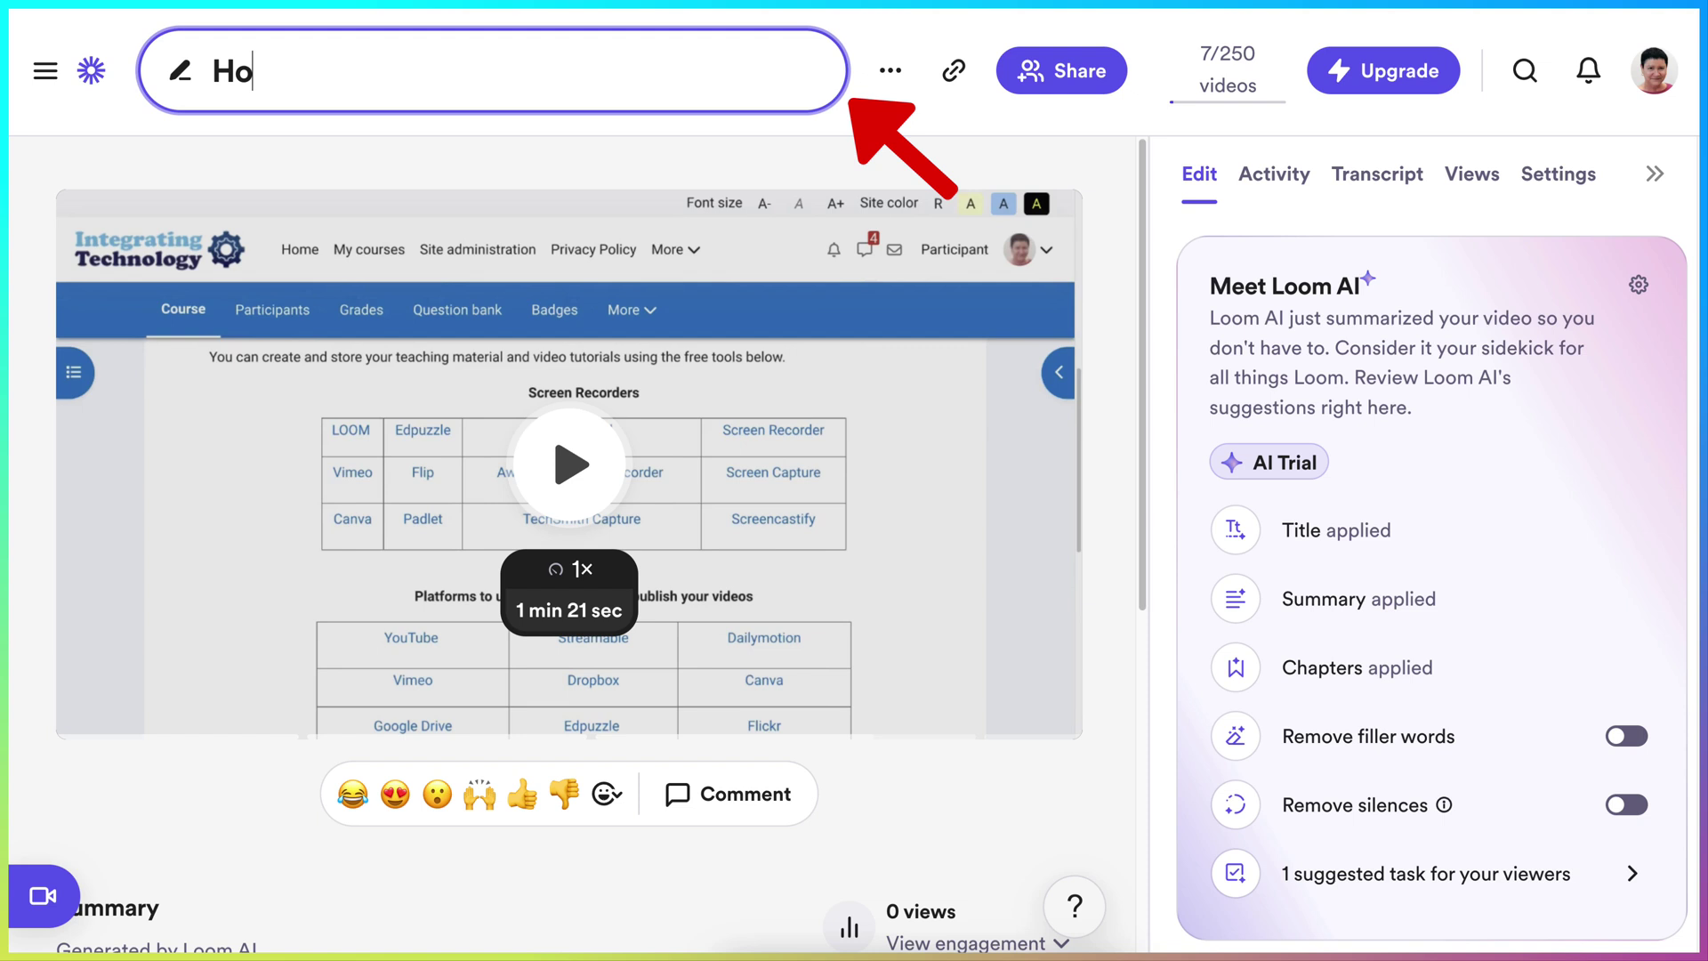
pyautogui.write('w to Use LOOM')
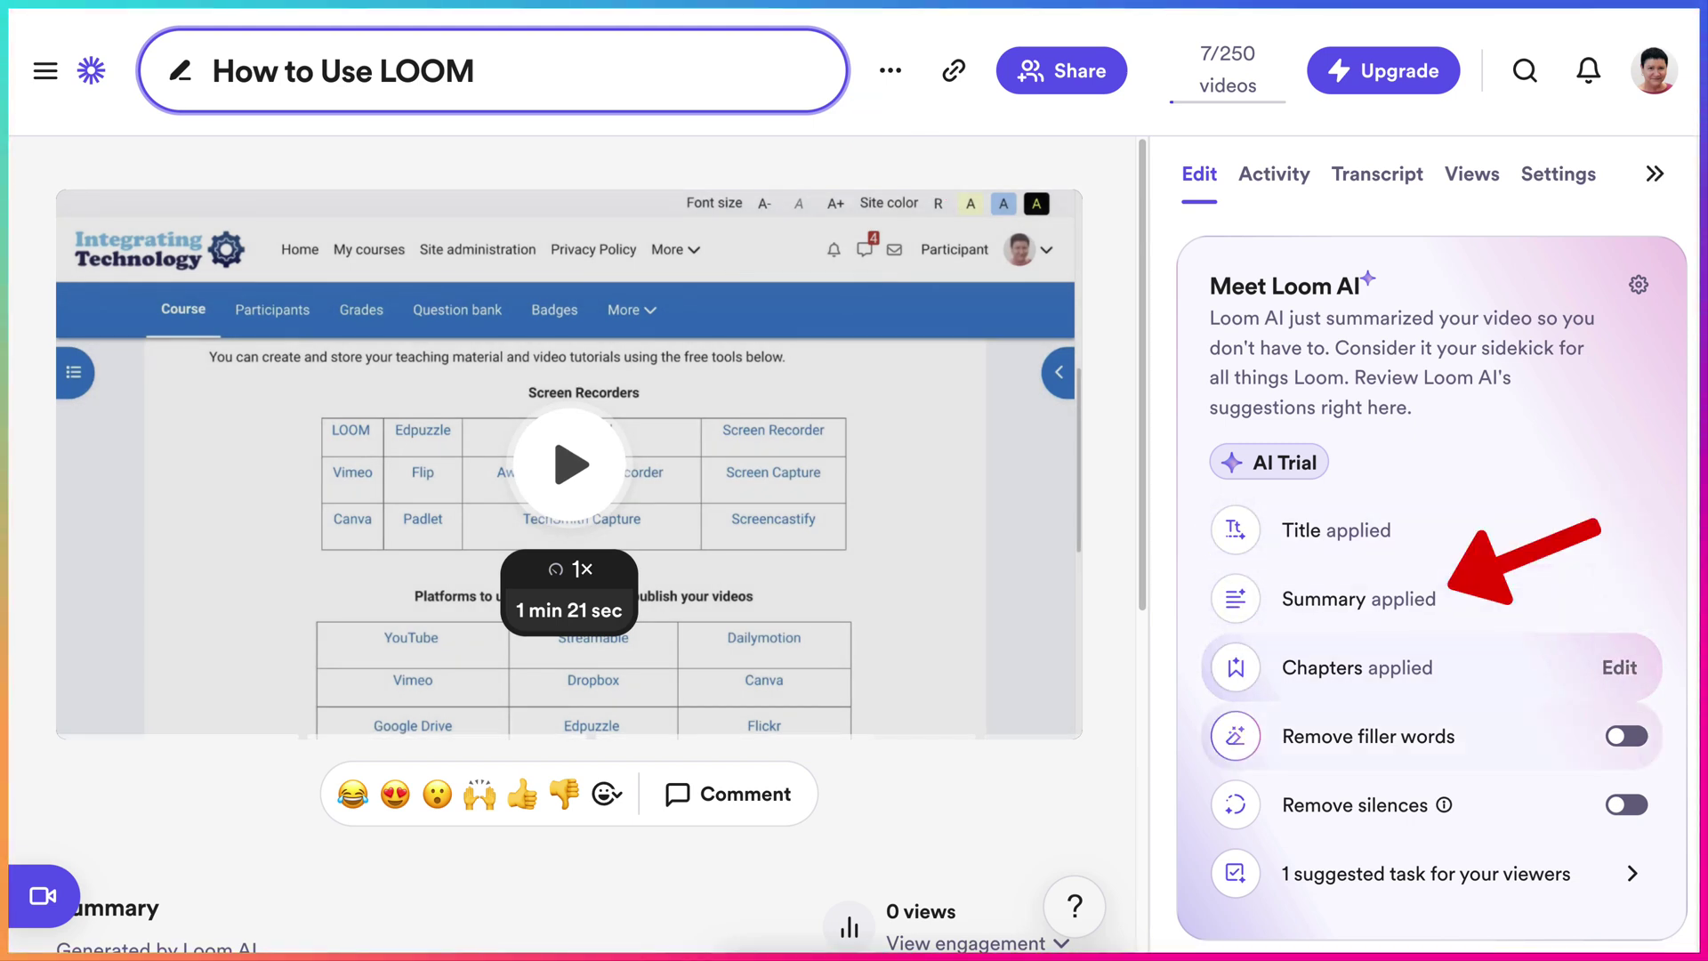
# - Remove filler words and silences from the video, then preview it to 0:09
pyautogui.click(1627, 736)
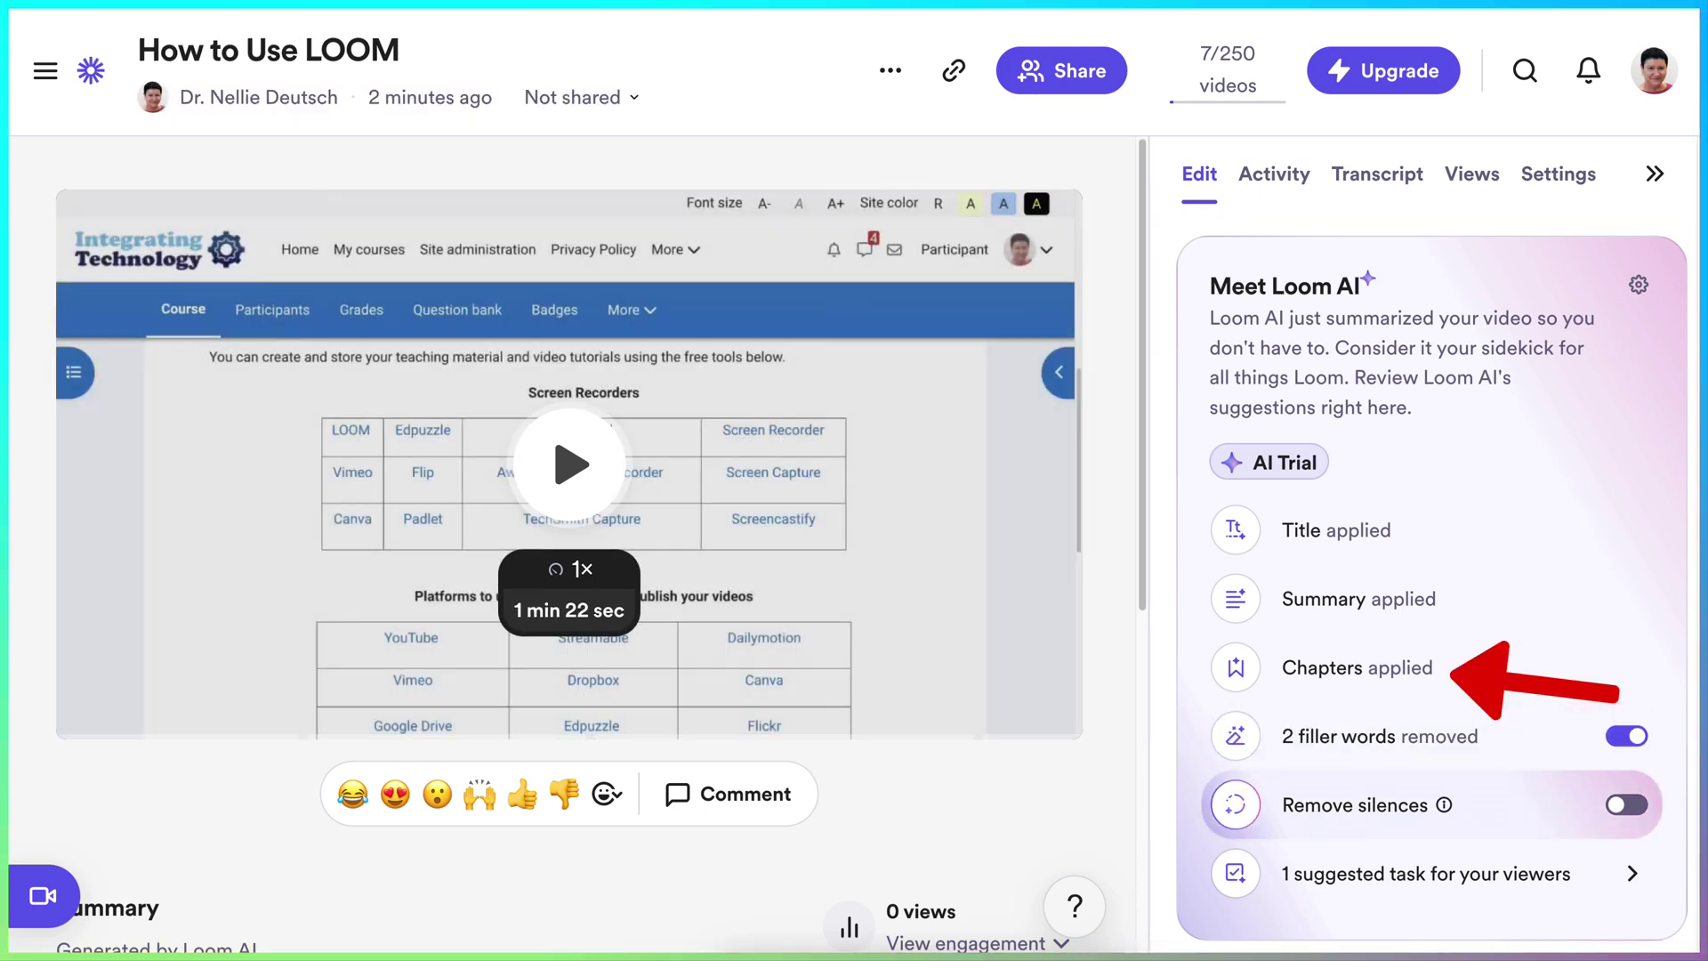
pyautogui.click(1626, 804)
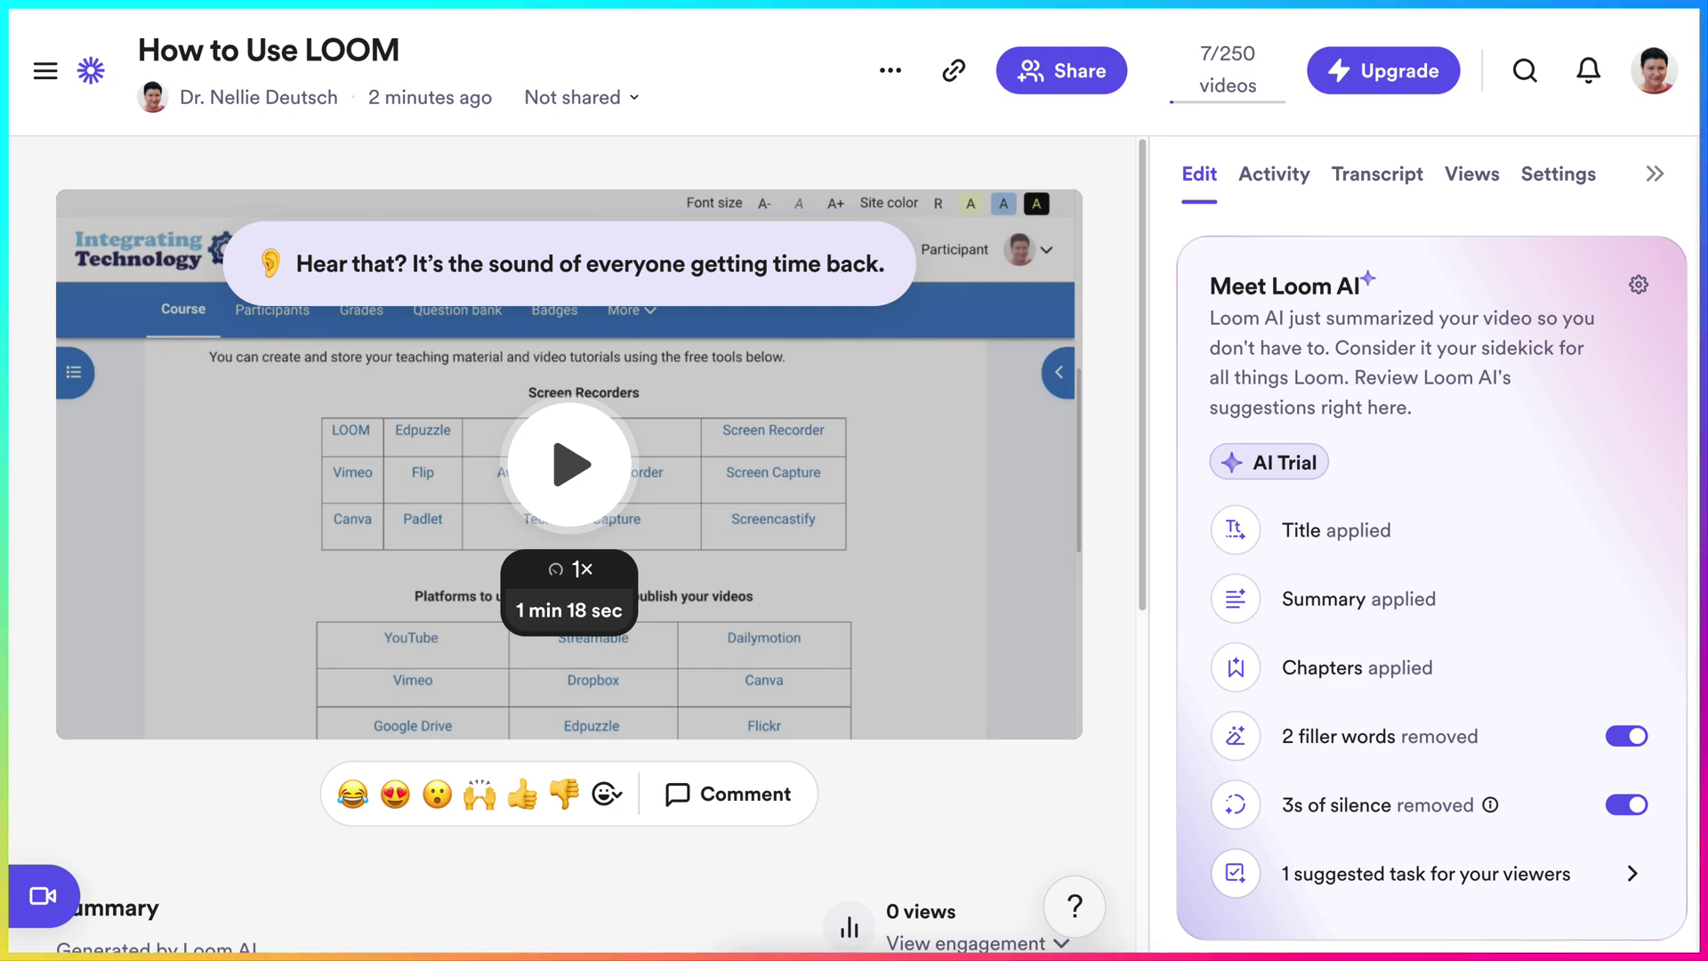
pyautogui.press('space')
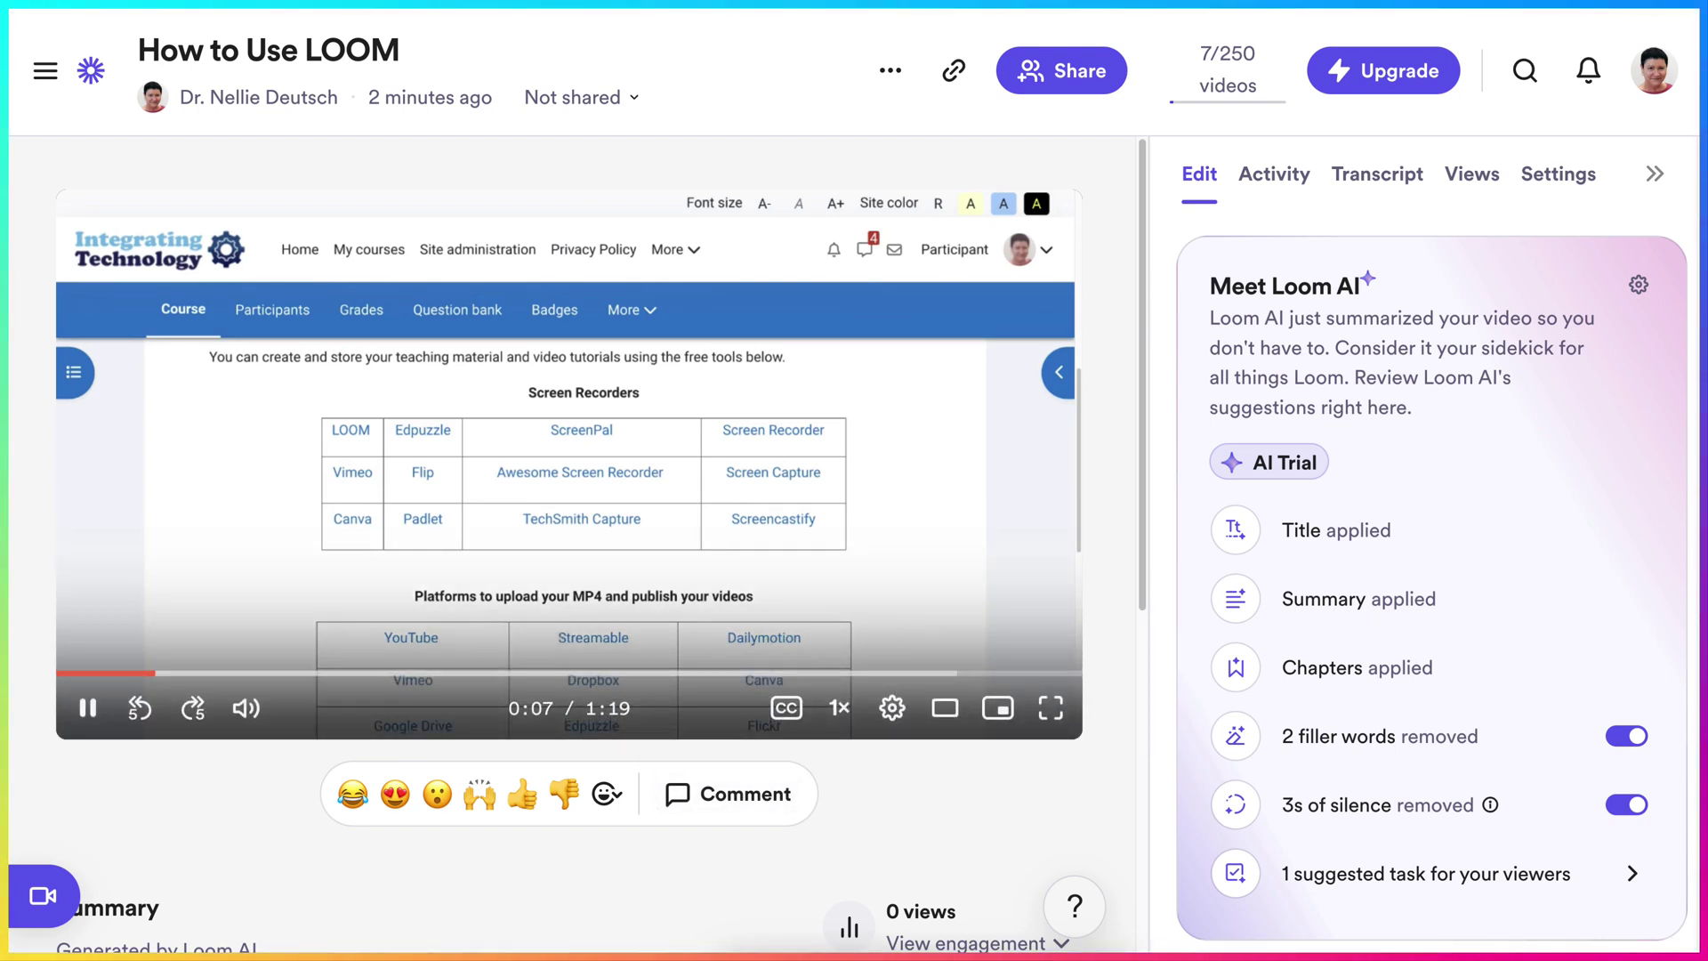
pyautogui.click(88, 708)
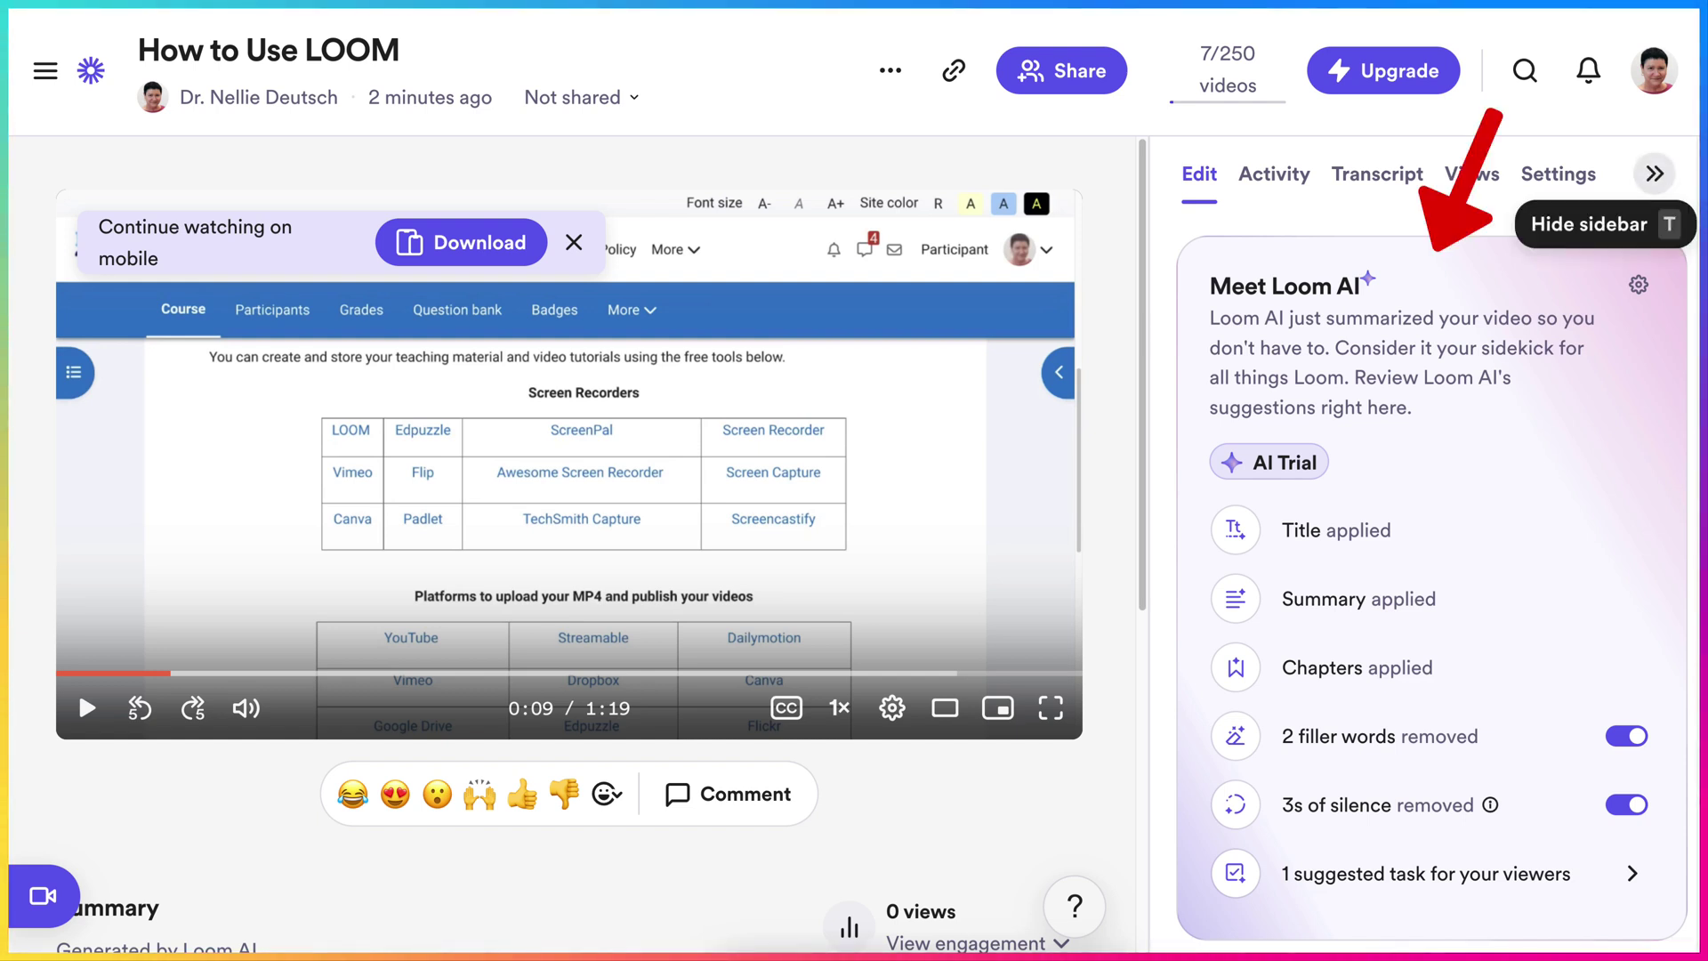
# - Review the video's Activity, Transcript and Views panels, ending on its Settings
pyautogui.click(1274, 174)
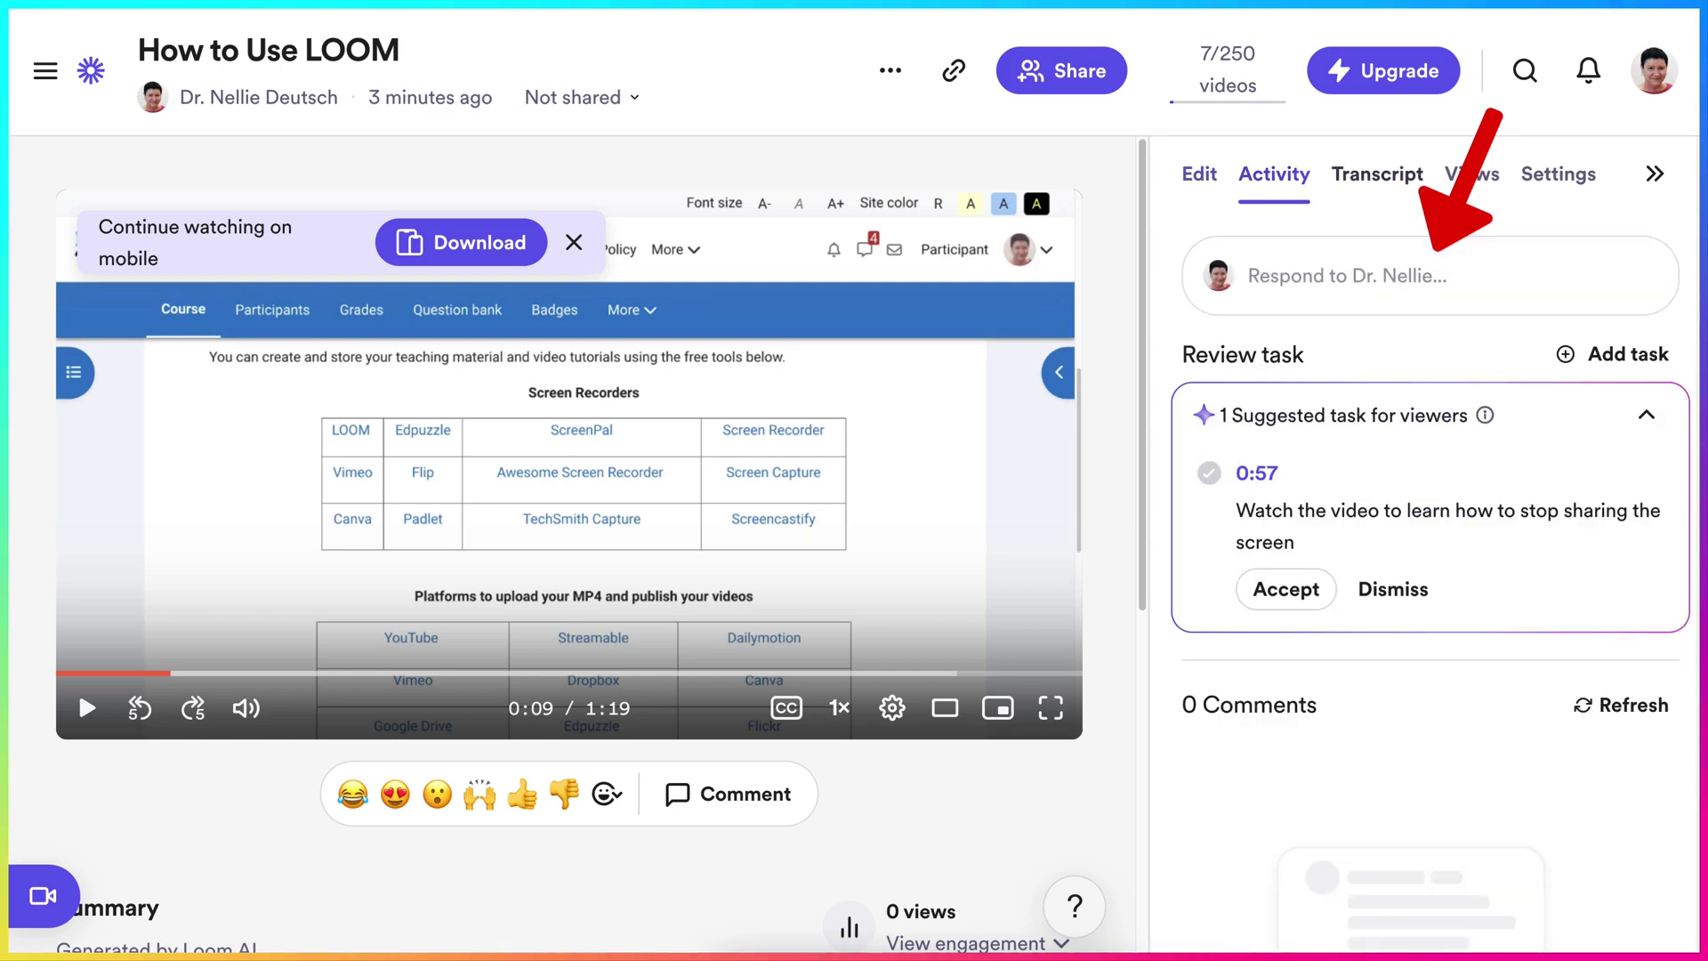
pyautogui.click(1378, 173)
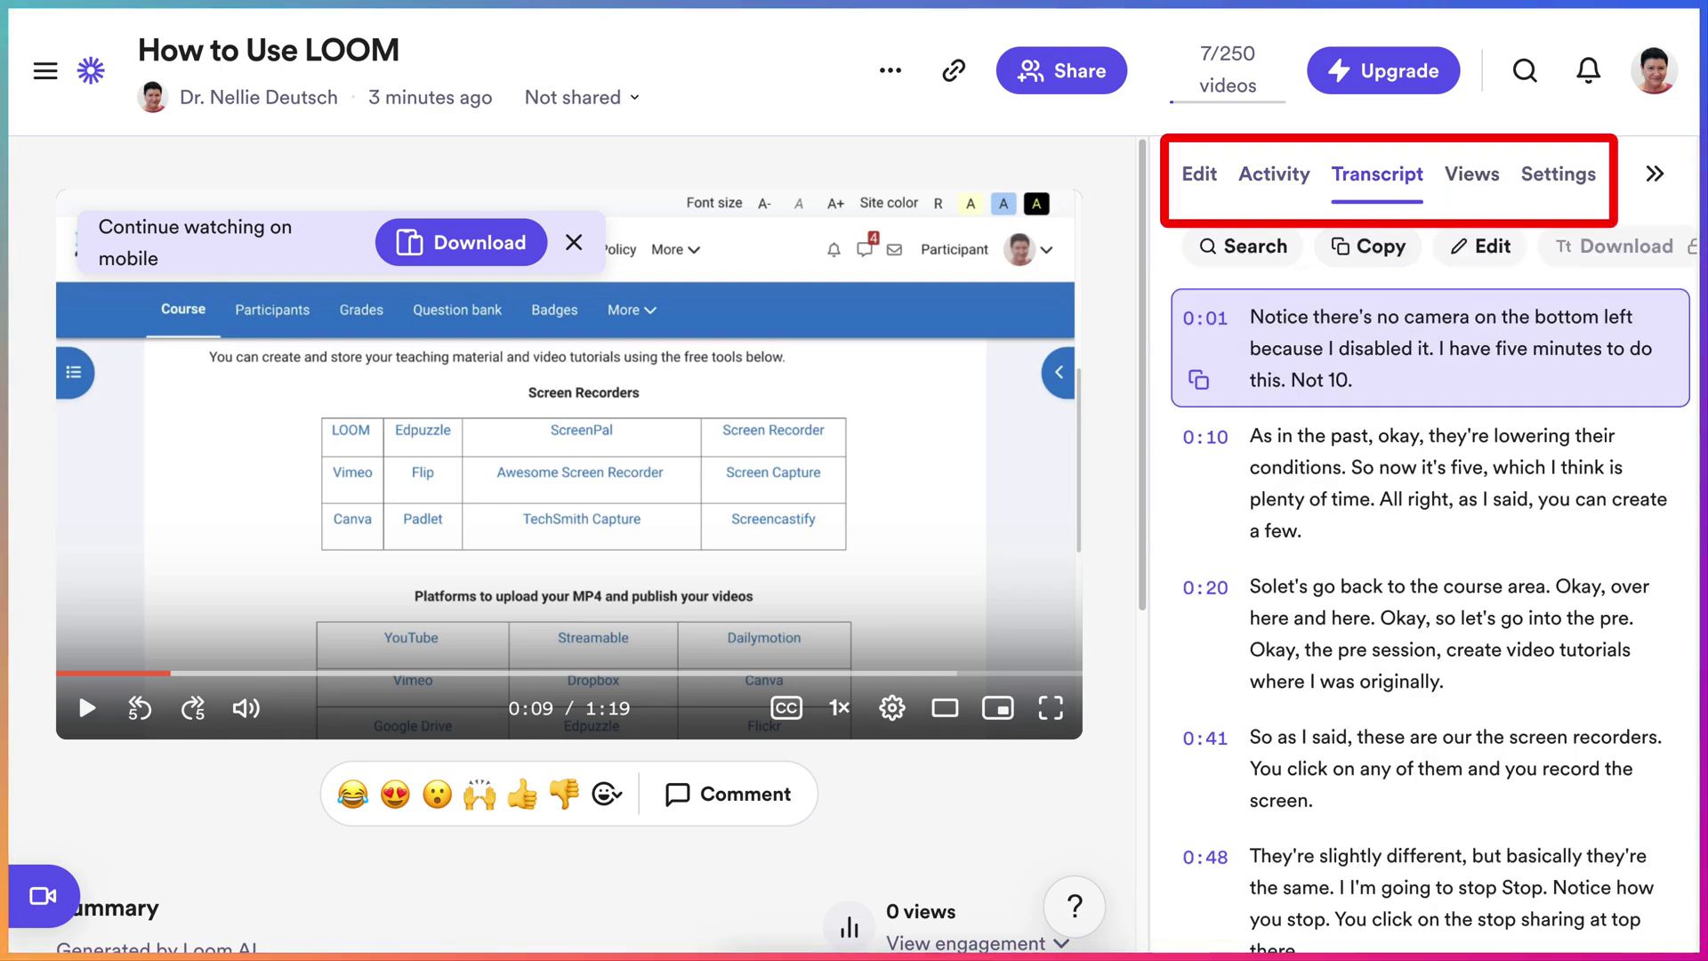
pyautogui.scroll(-1, 1433, 583)
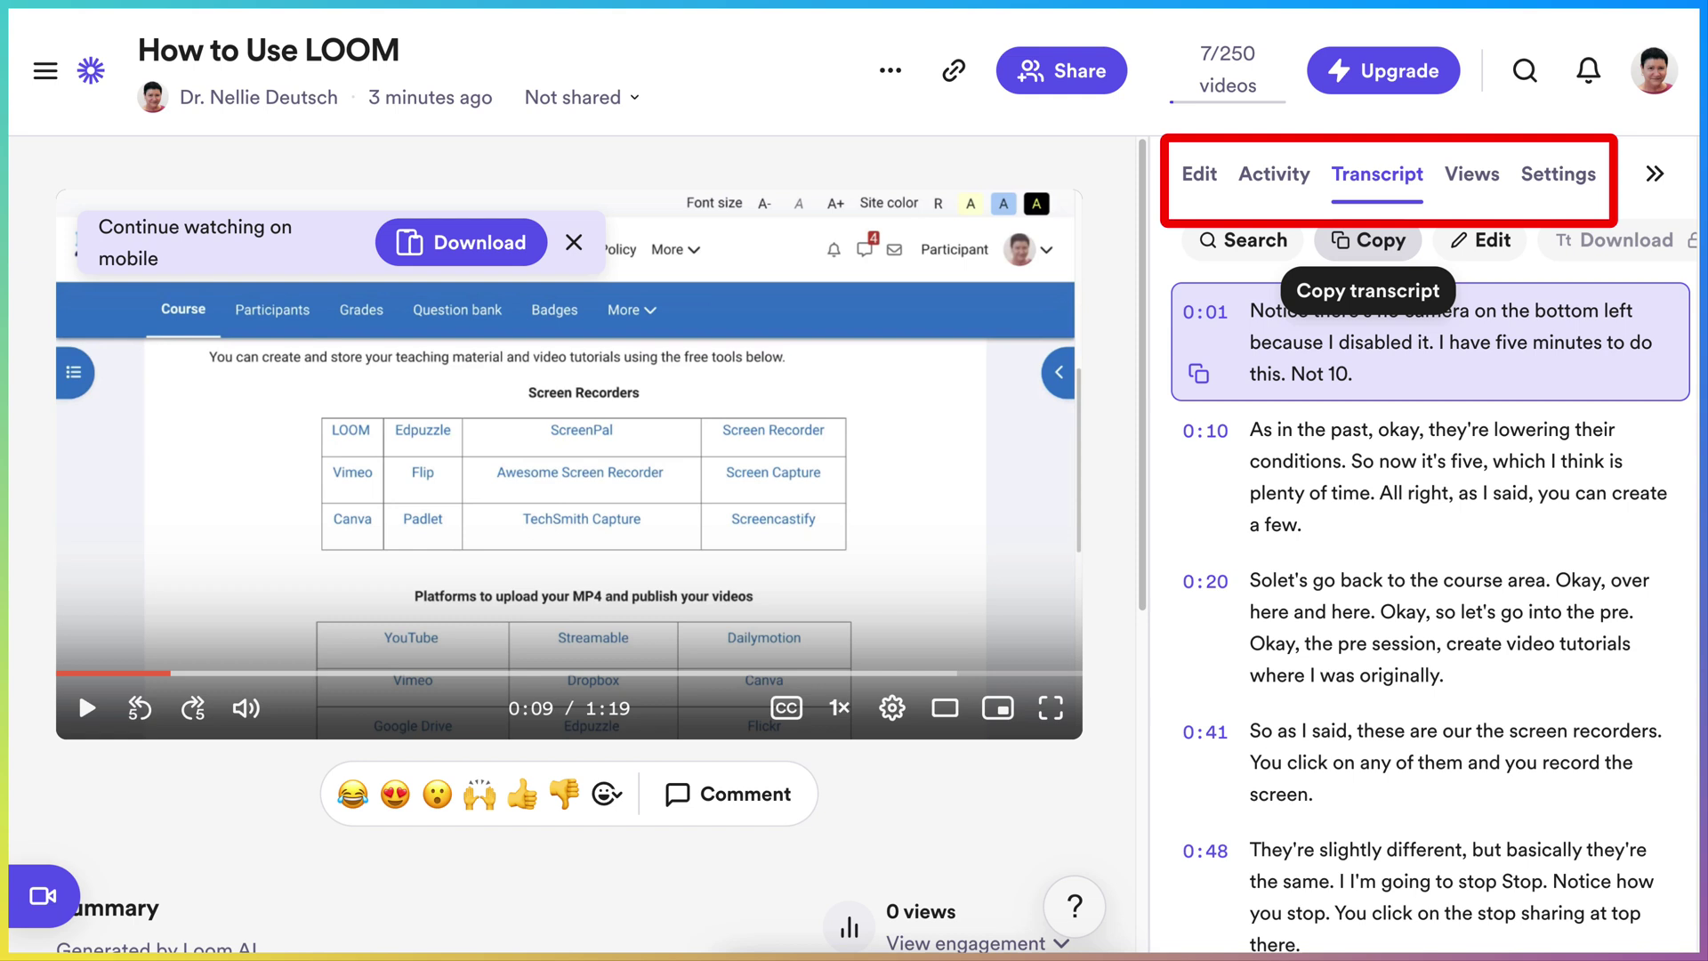
pyautogui.moveTo(1615, 241)
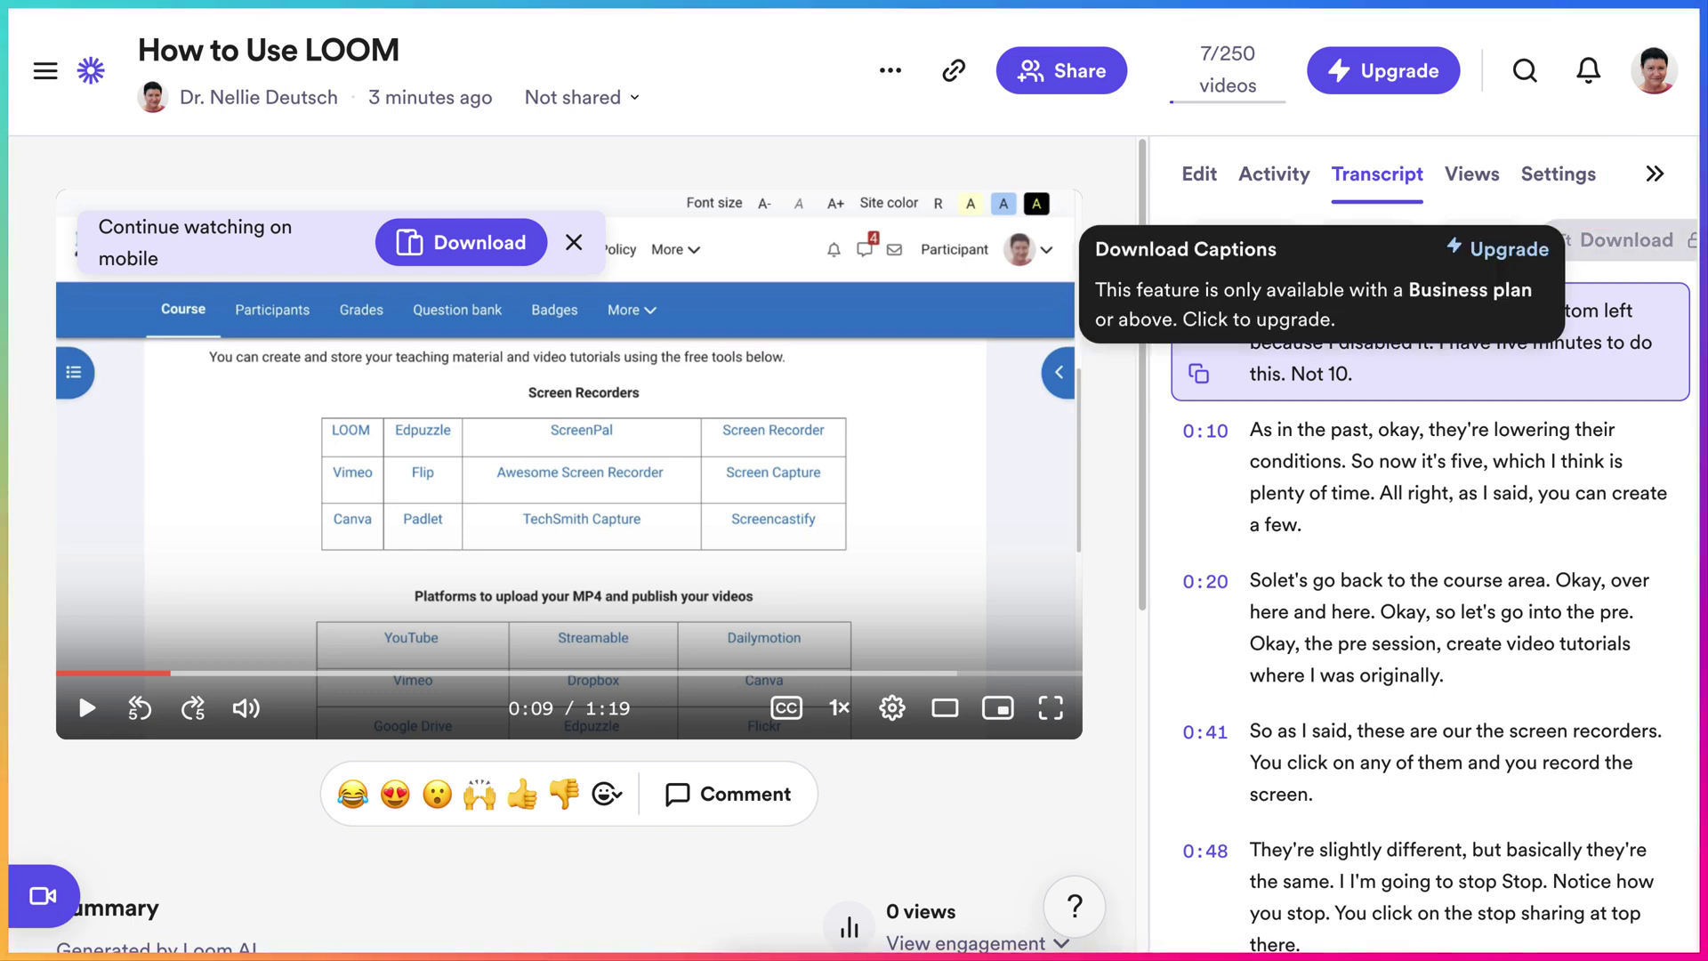
pyautogui.click(1472, 174)
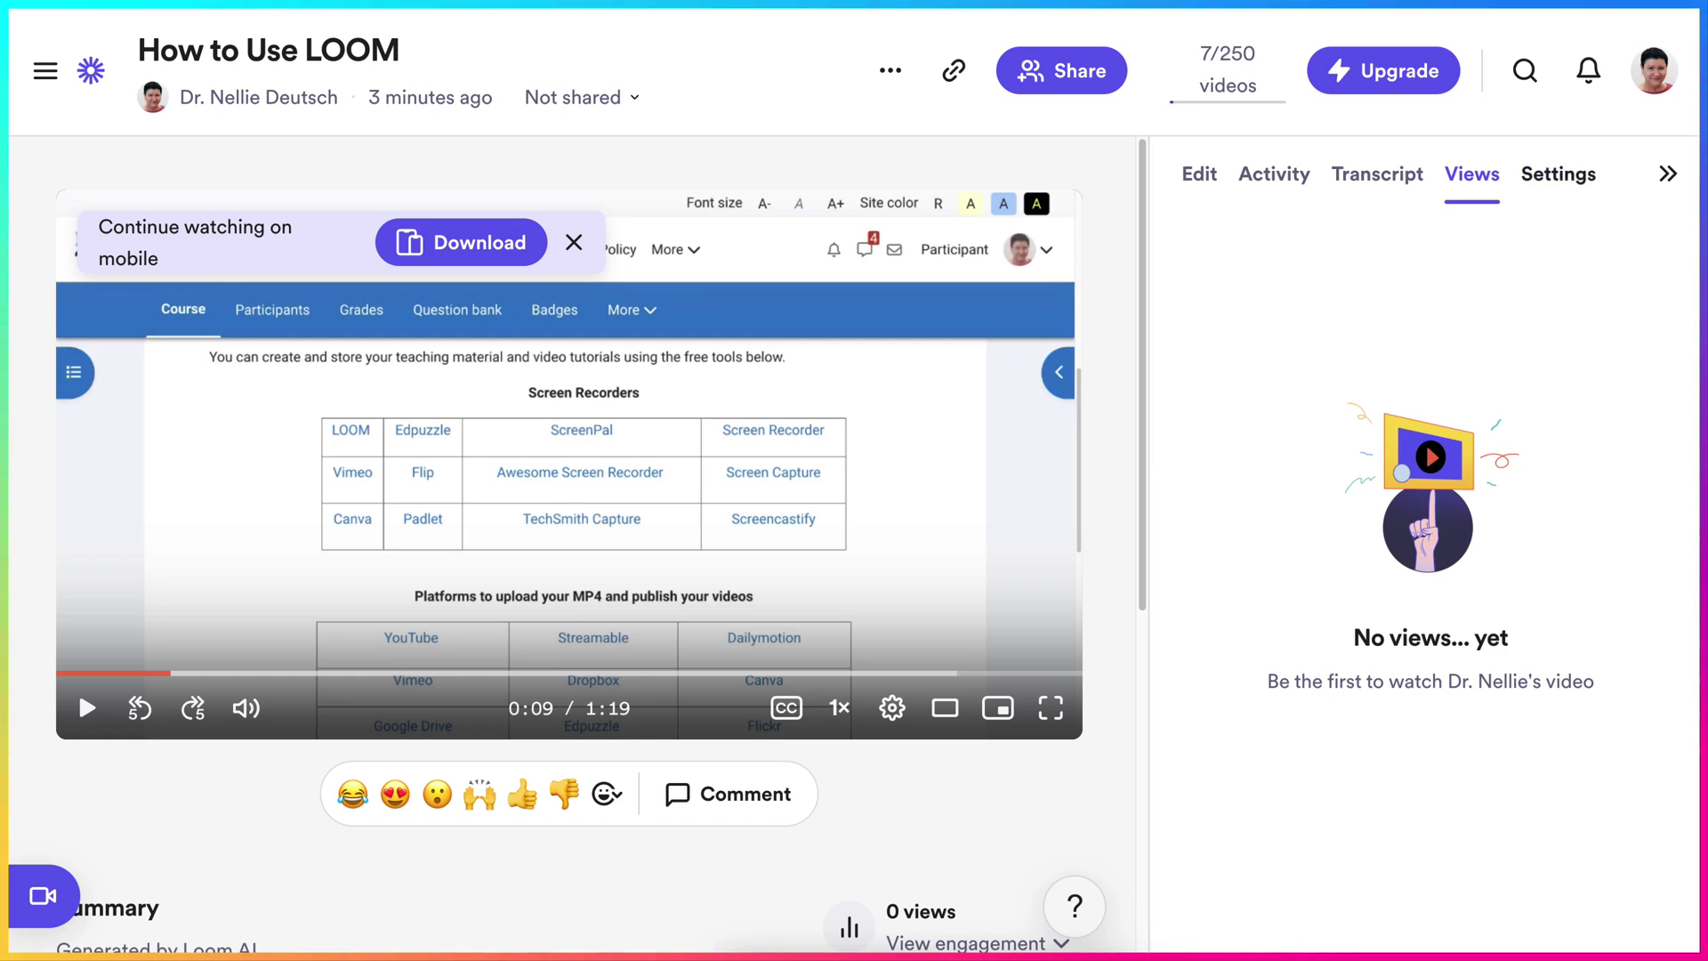
pyautogui.click(1557, 174)
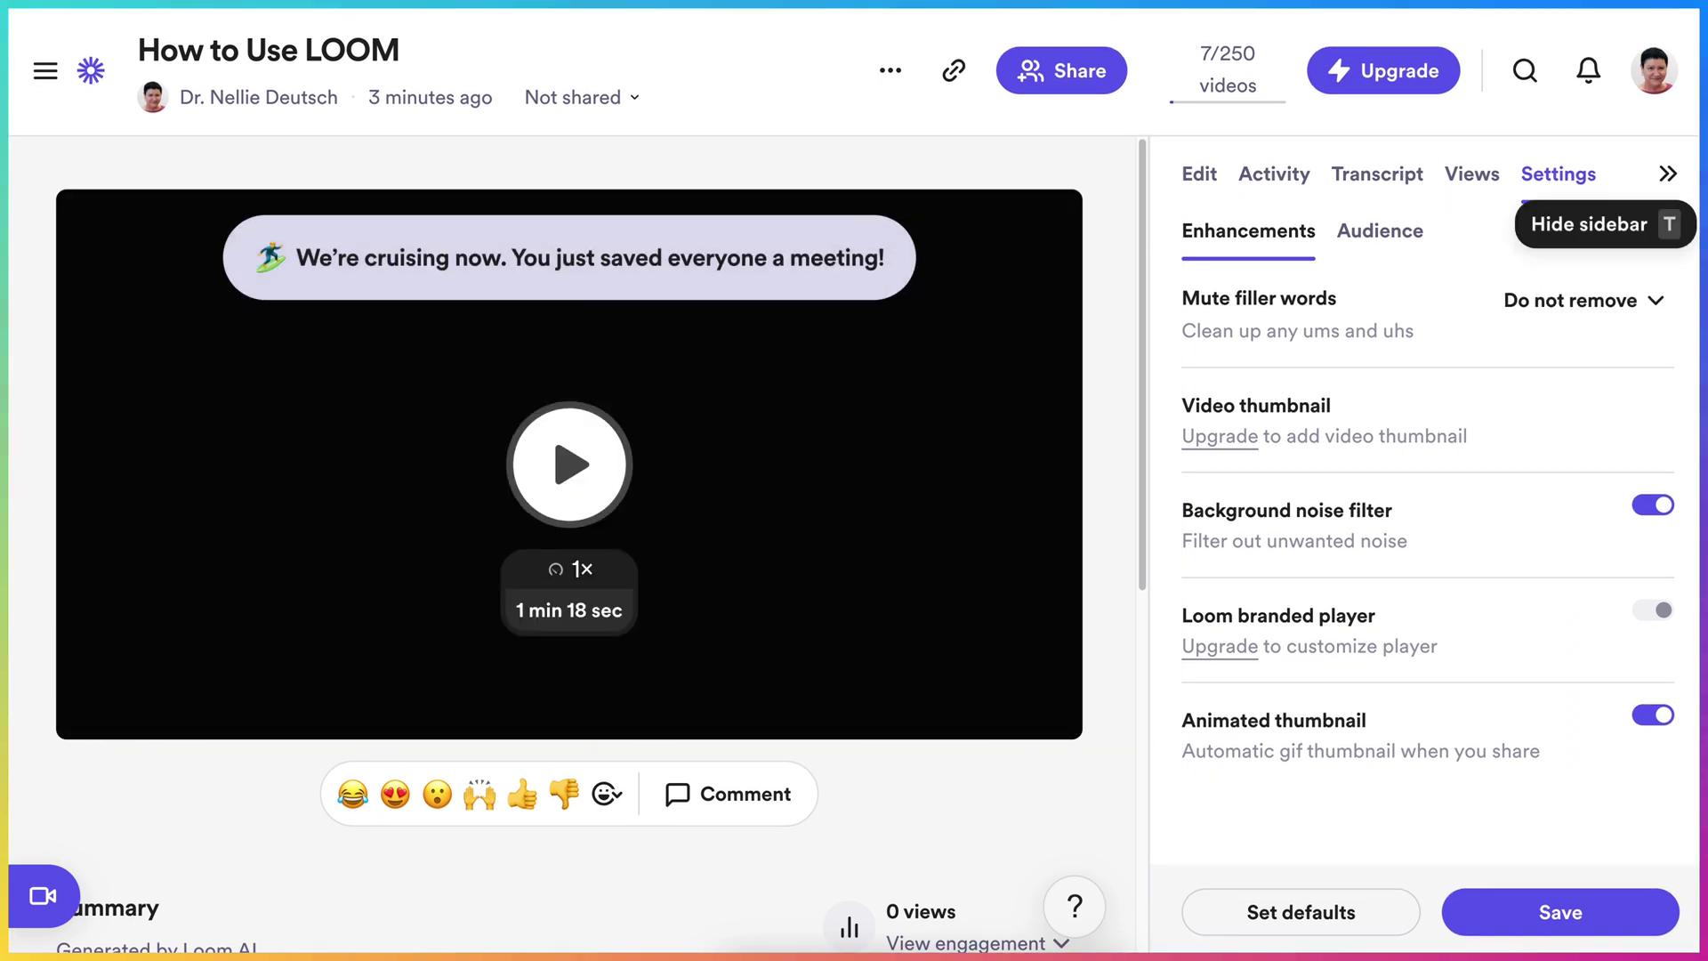
# - Hide the video page sidebar and check the More actions menu
pyautogui.click(1669, 174)
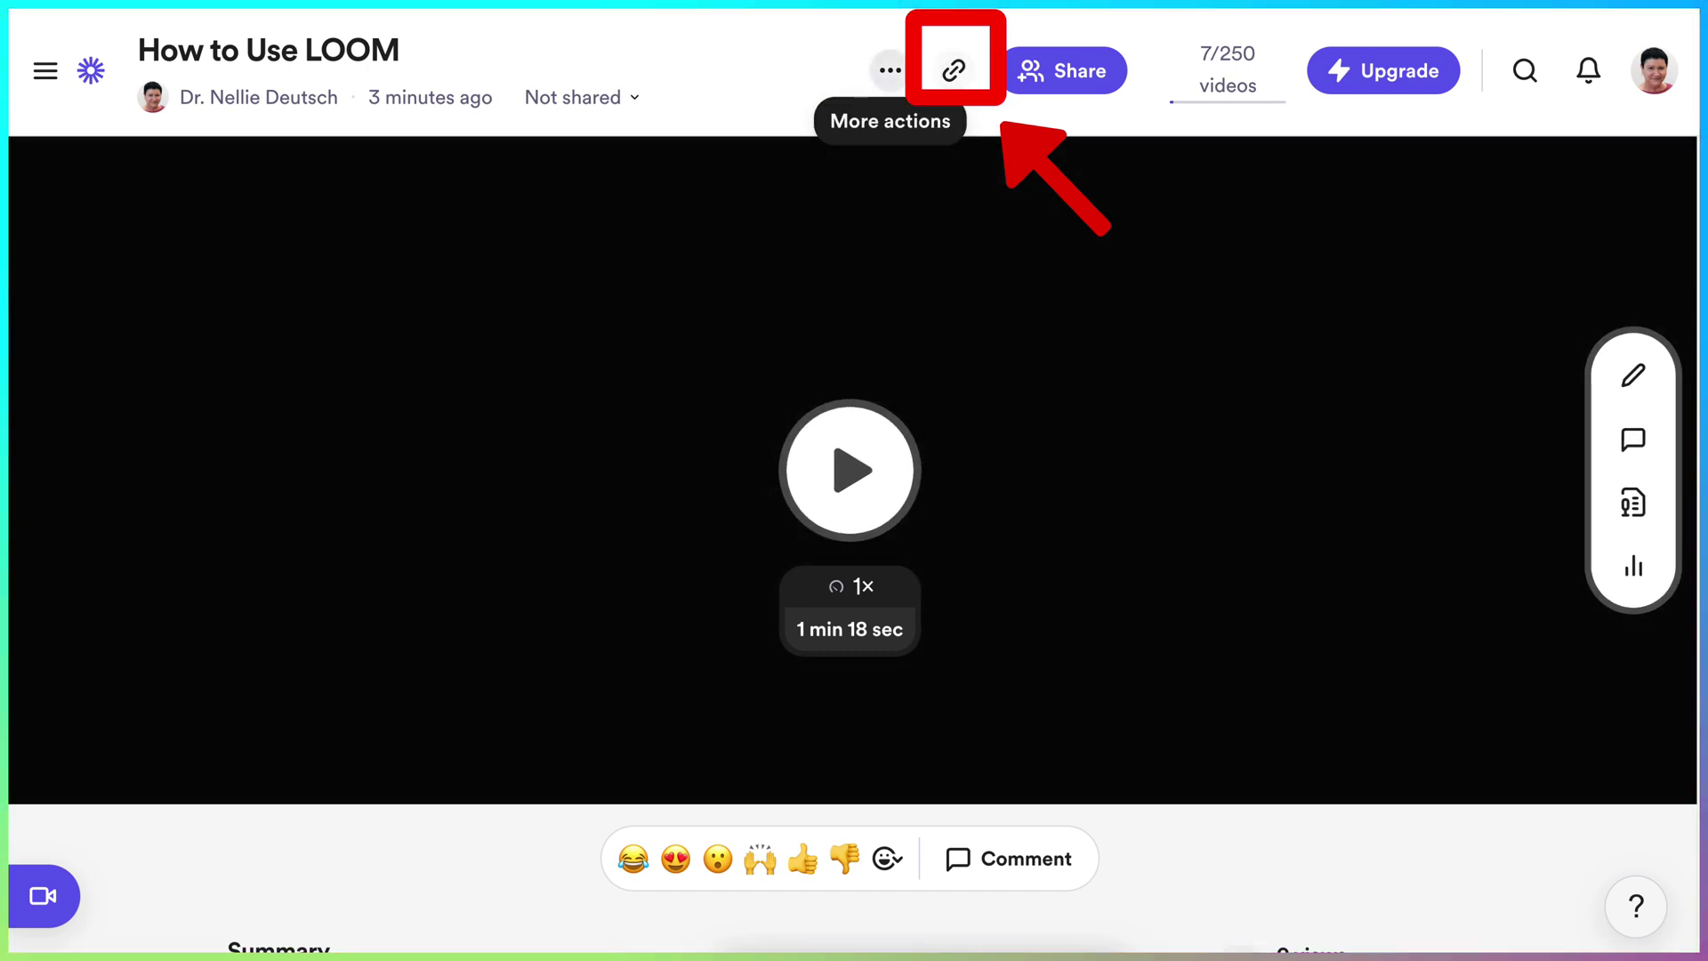
pyautogui.click(889, 69)
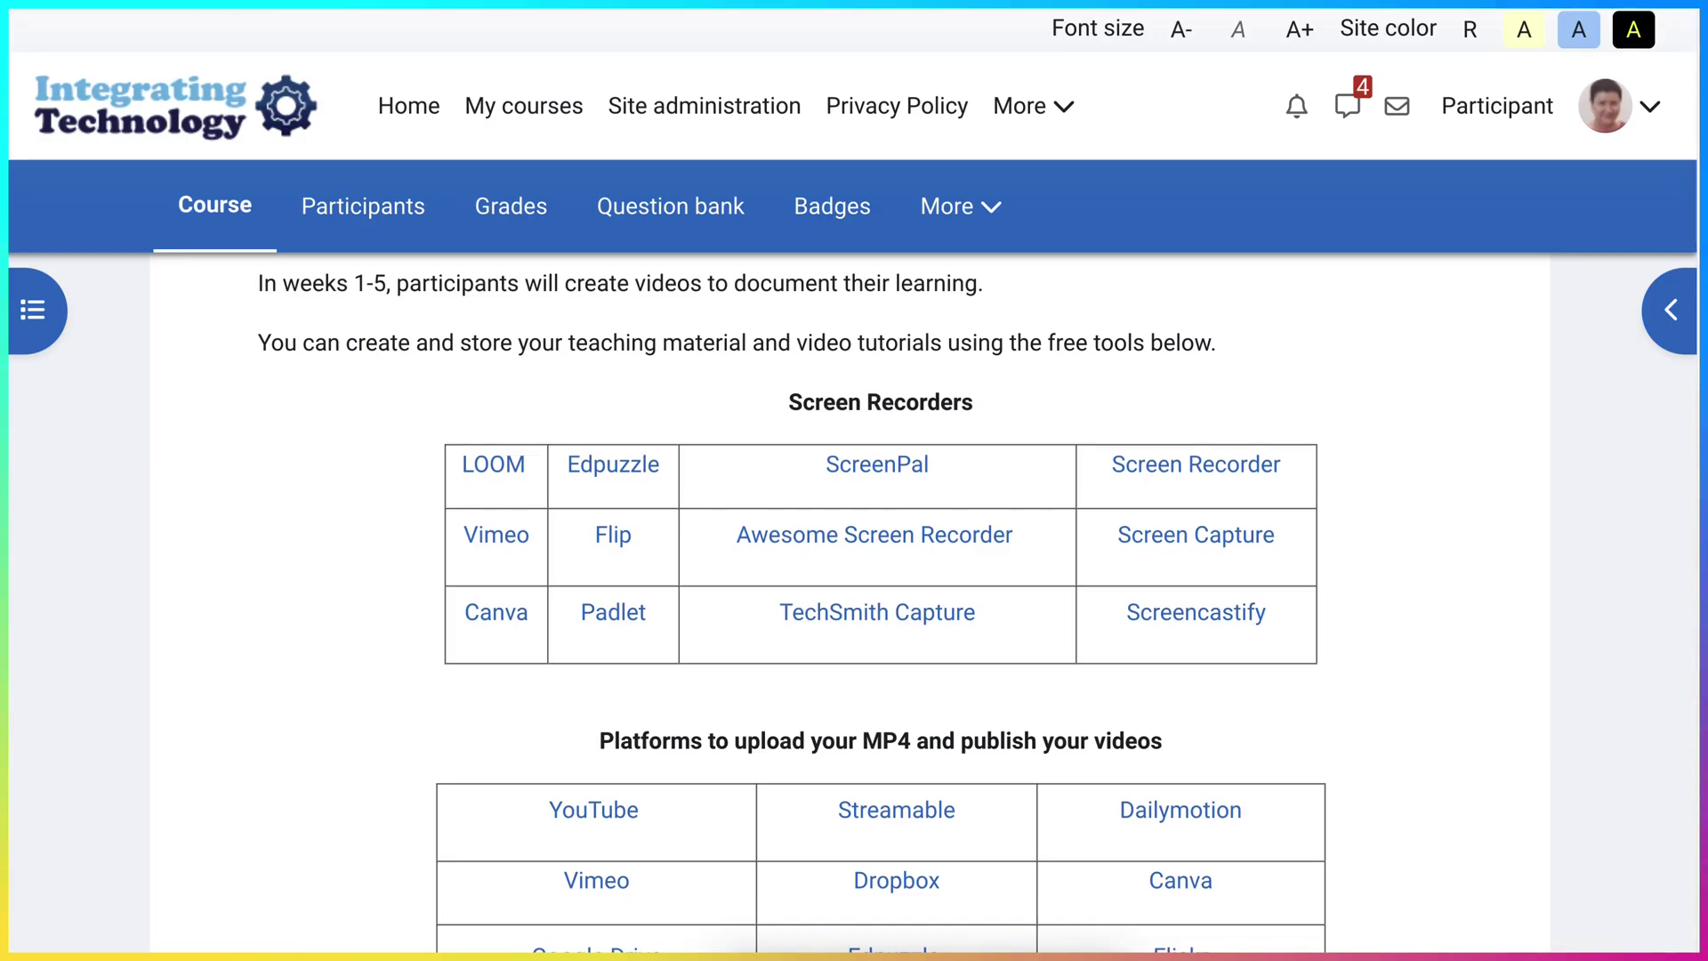
# - Open the video tutorials improvements forum and start a new discussion topic
pyautogui.scroll(-6, 854, 534)
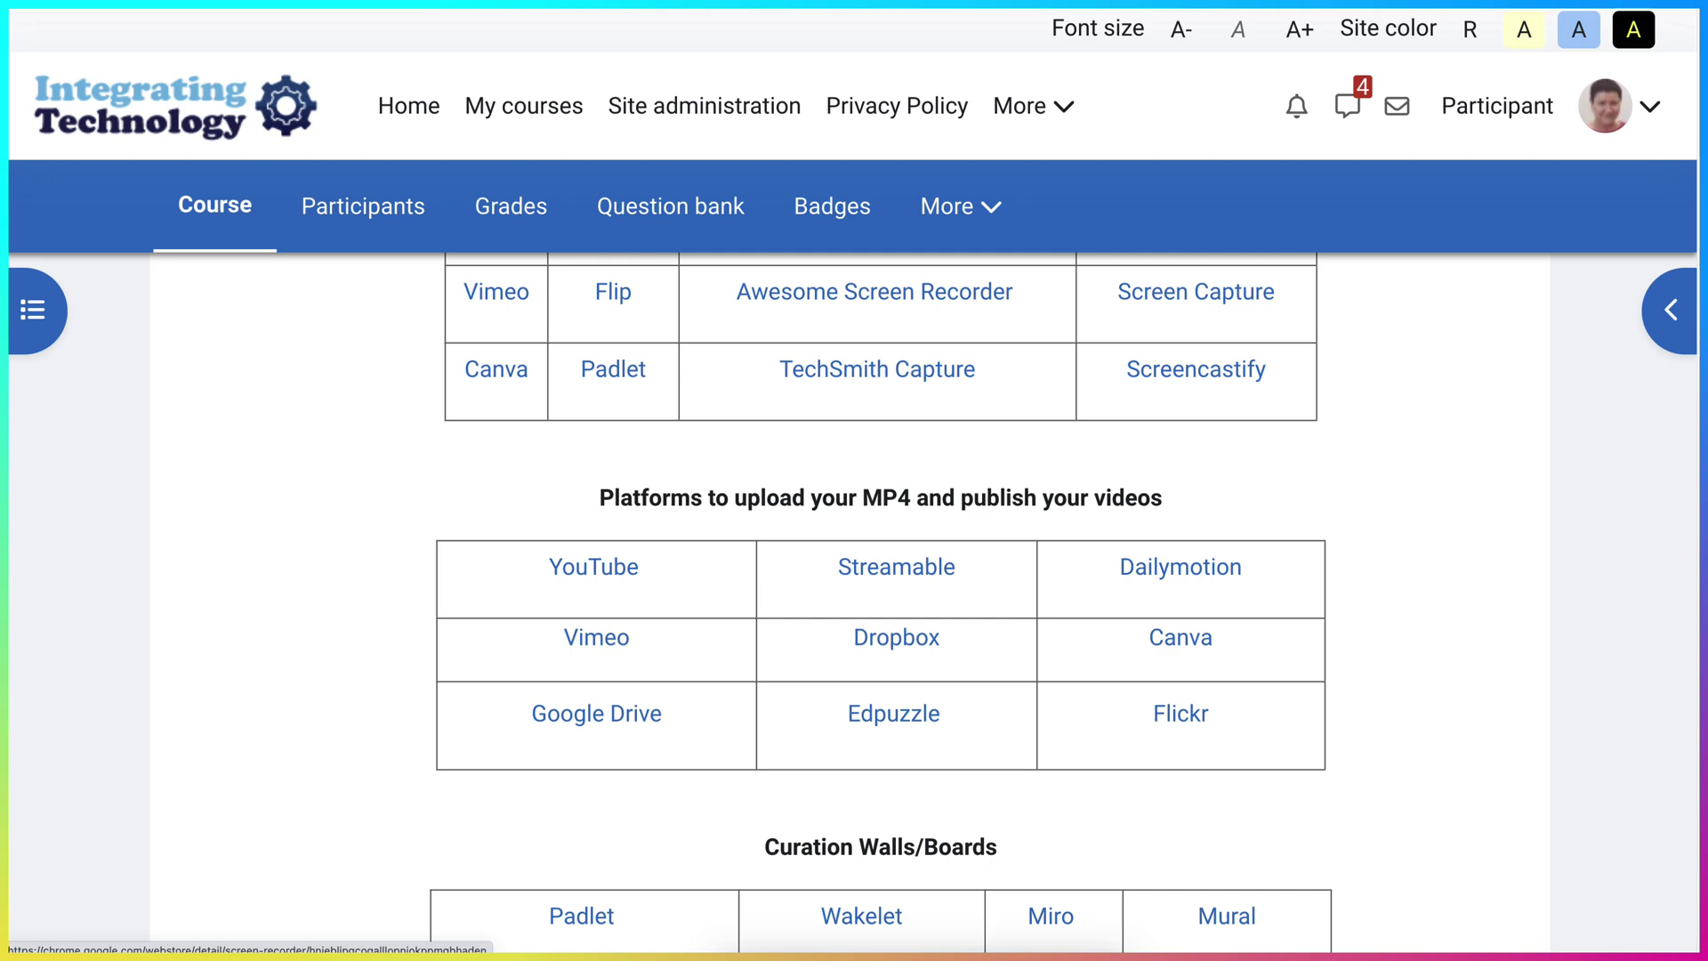
pyautogui.scroll(-4, 854, 602)
pyautogui.scroll(10, 854, 601)
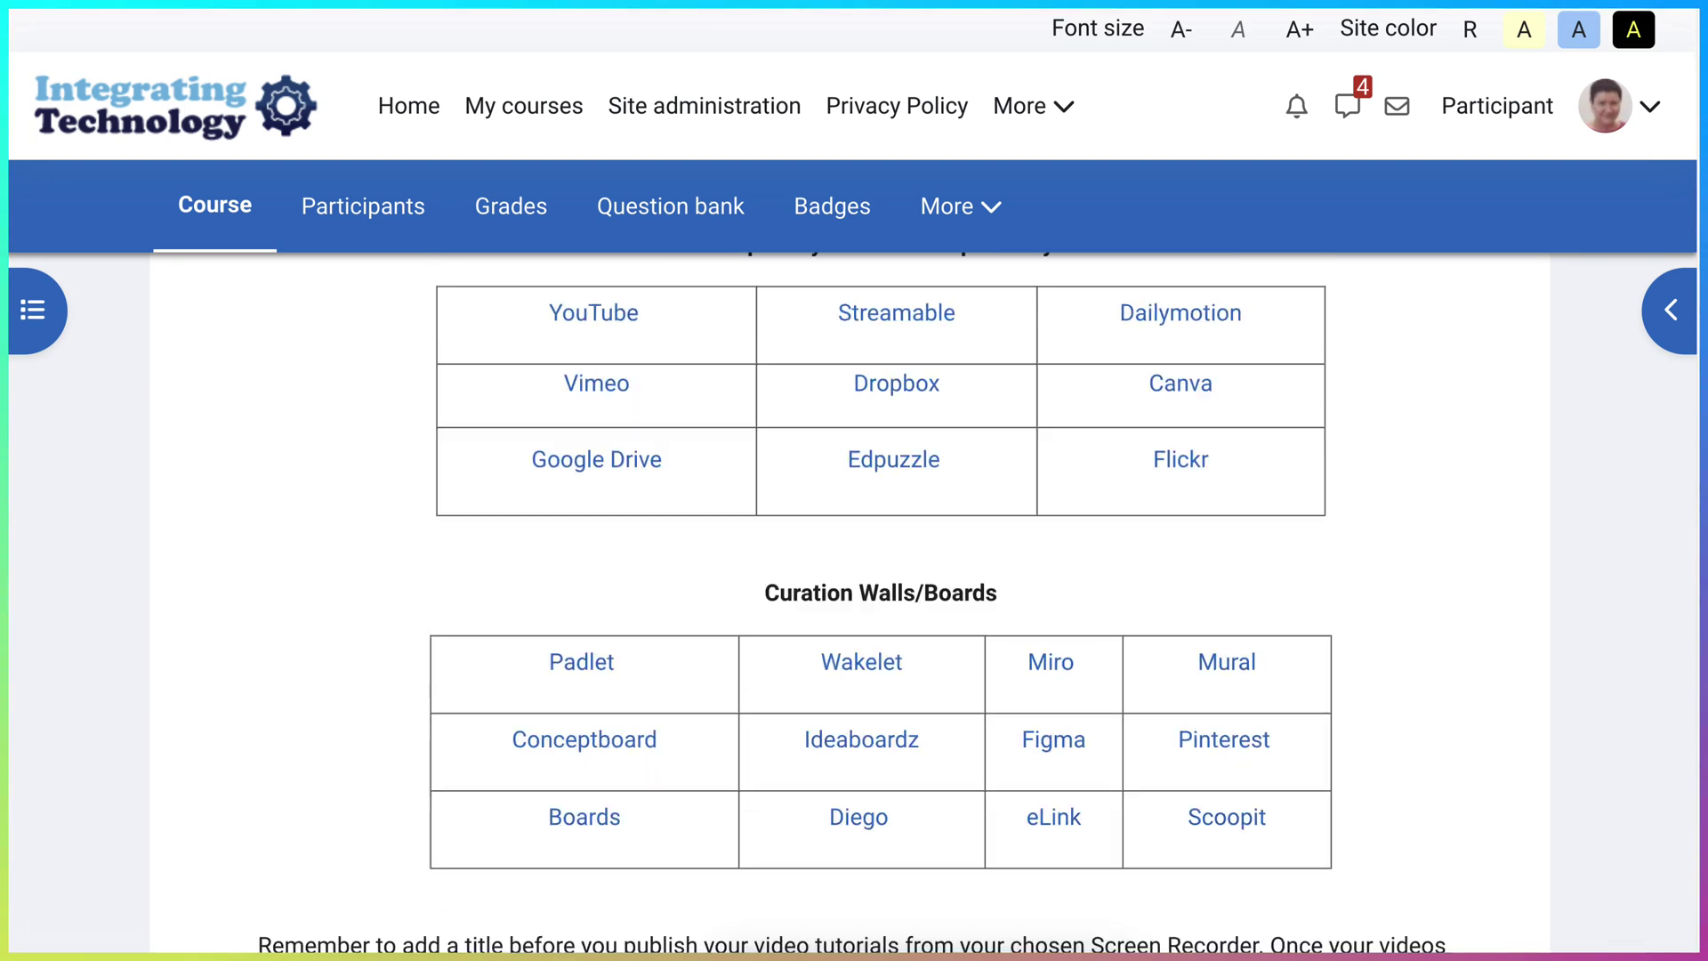
pyautogui.scroll(5, 854, 601)
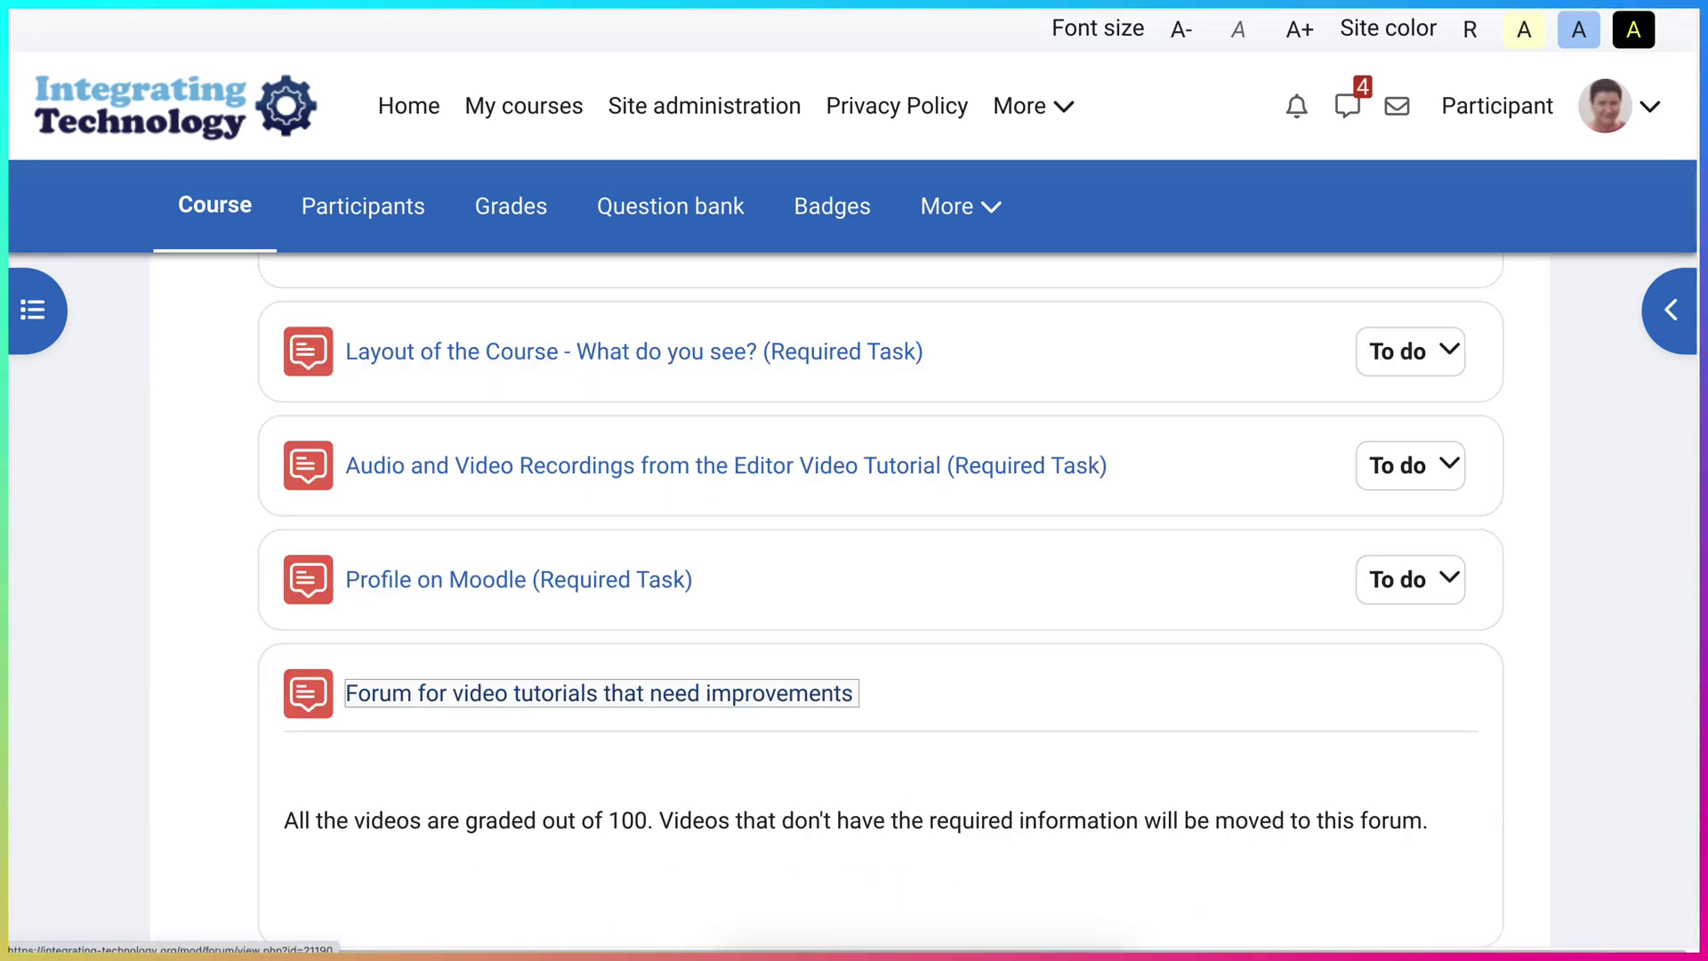
pyautogui.press('Return')
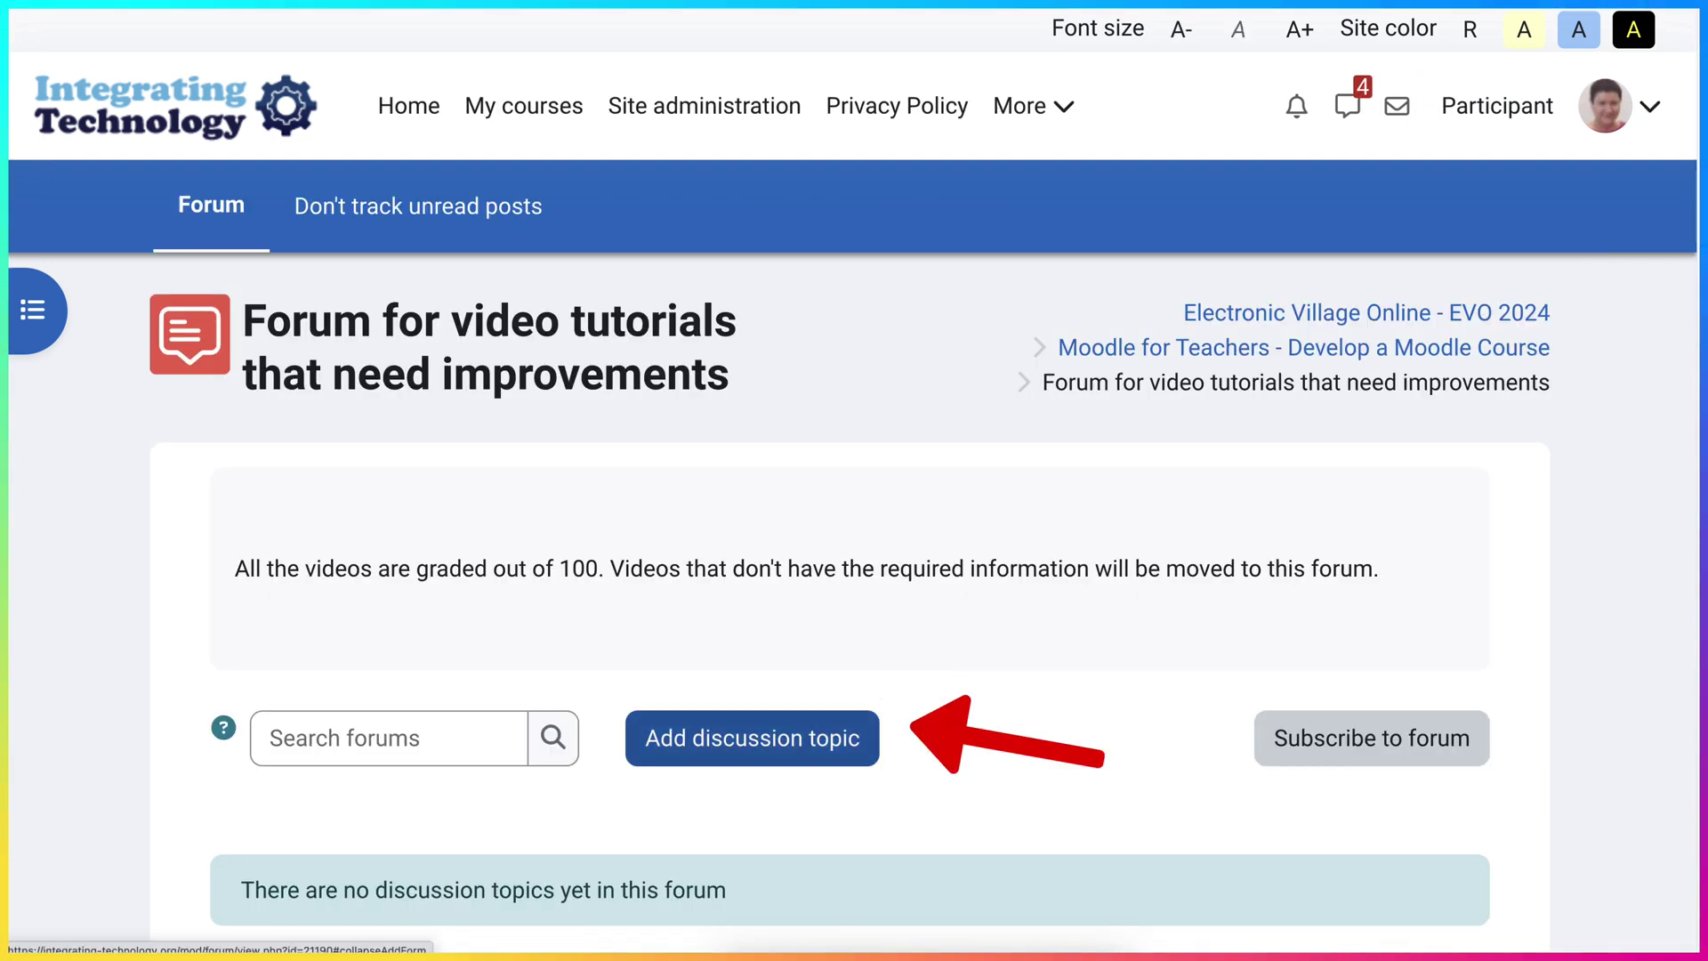
pyautogui.press('Return')
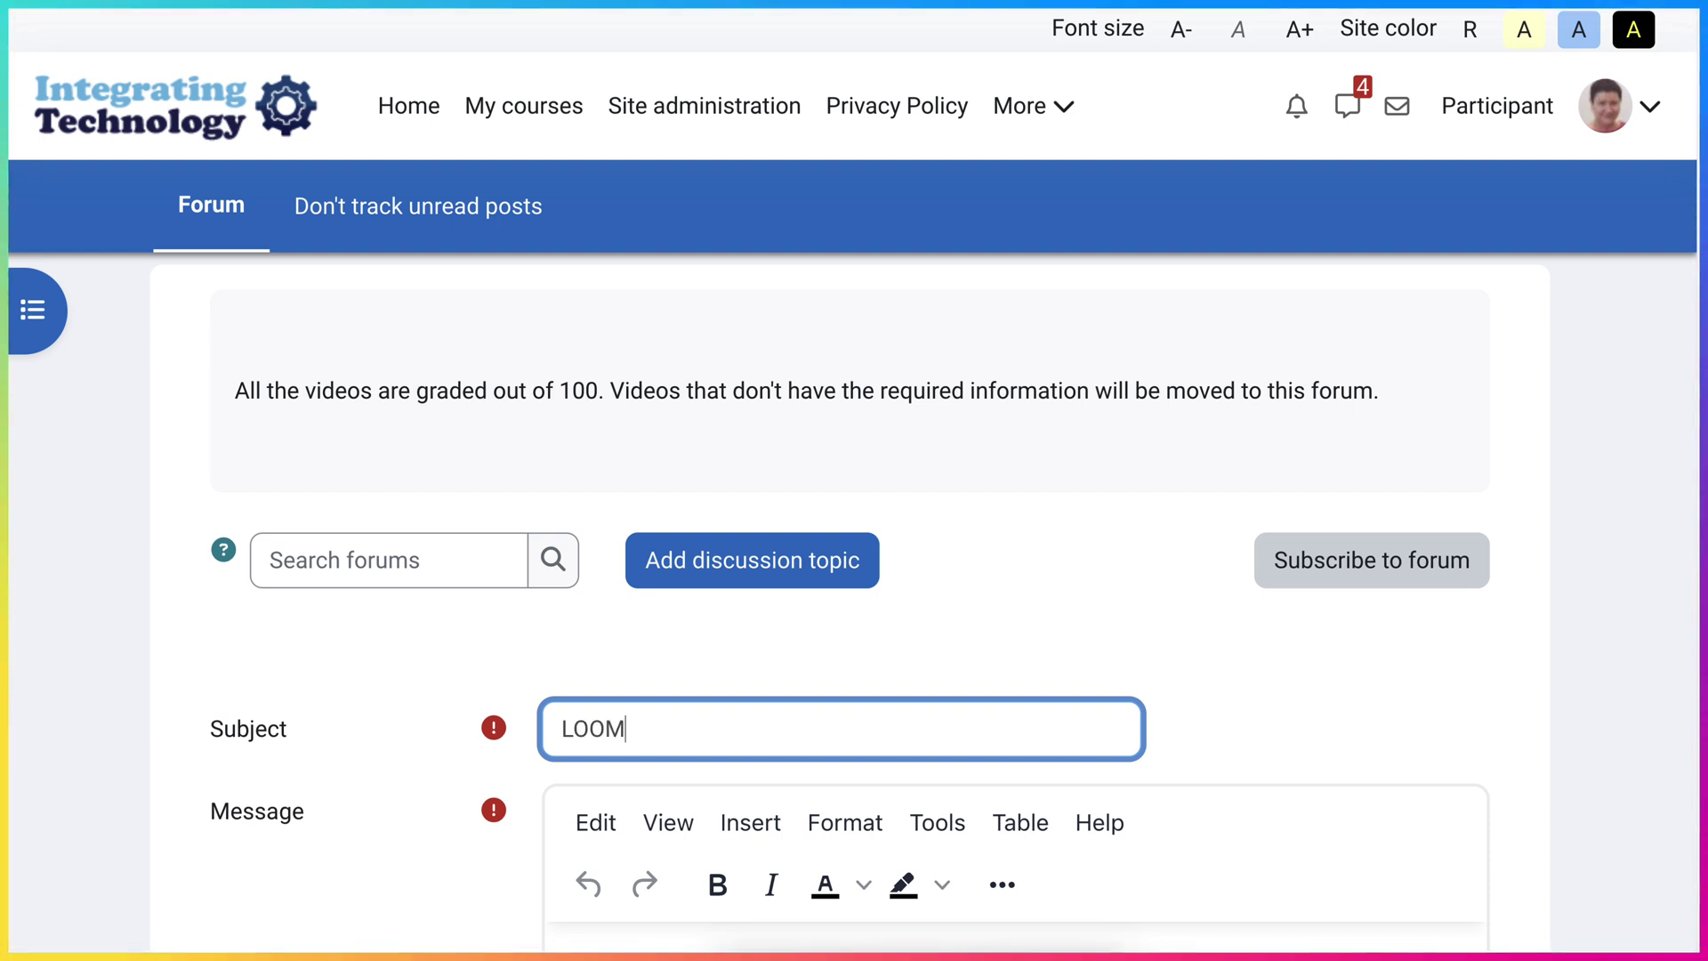
# - Enter the subject 'LOOM Recording' and select that title in the message
pyautogui.write('LOOM Recording')
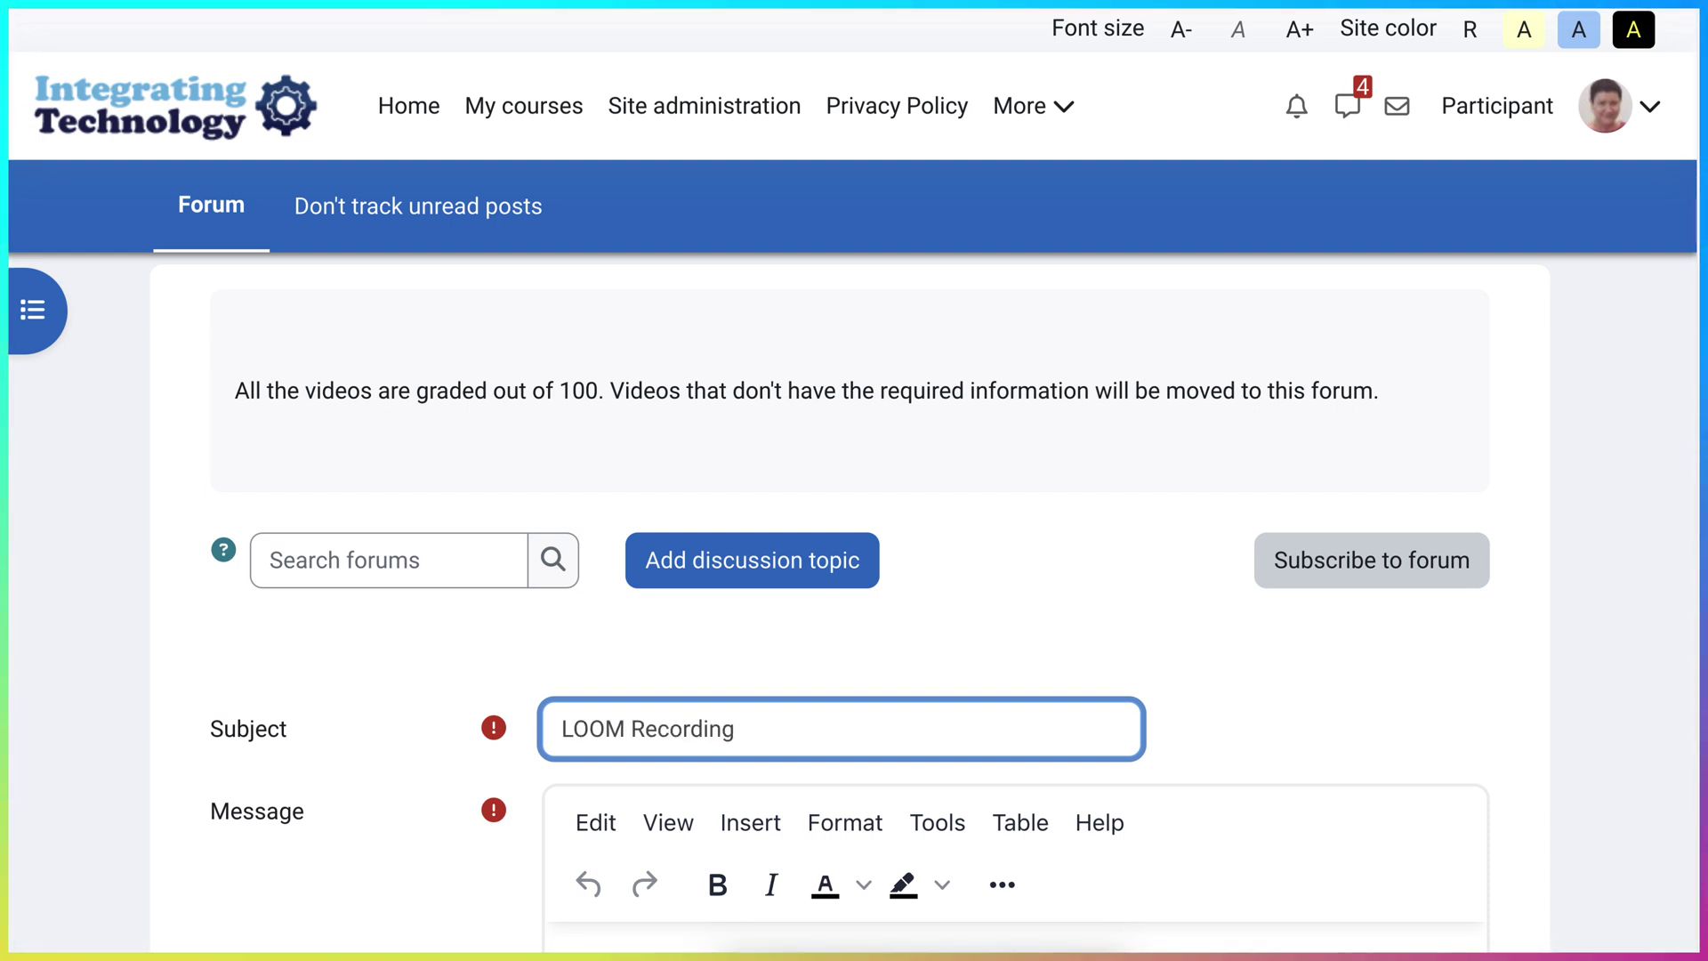
pyautogui.scroll(-6, 855, 534)
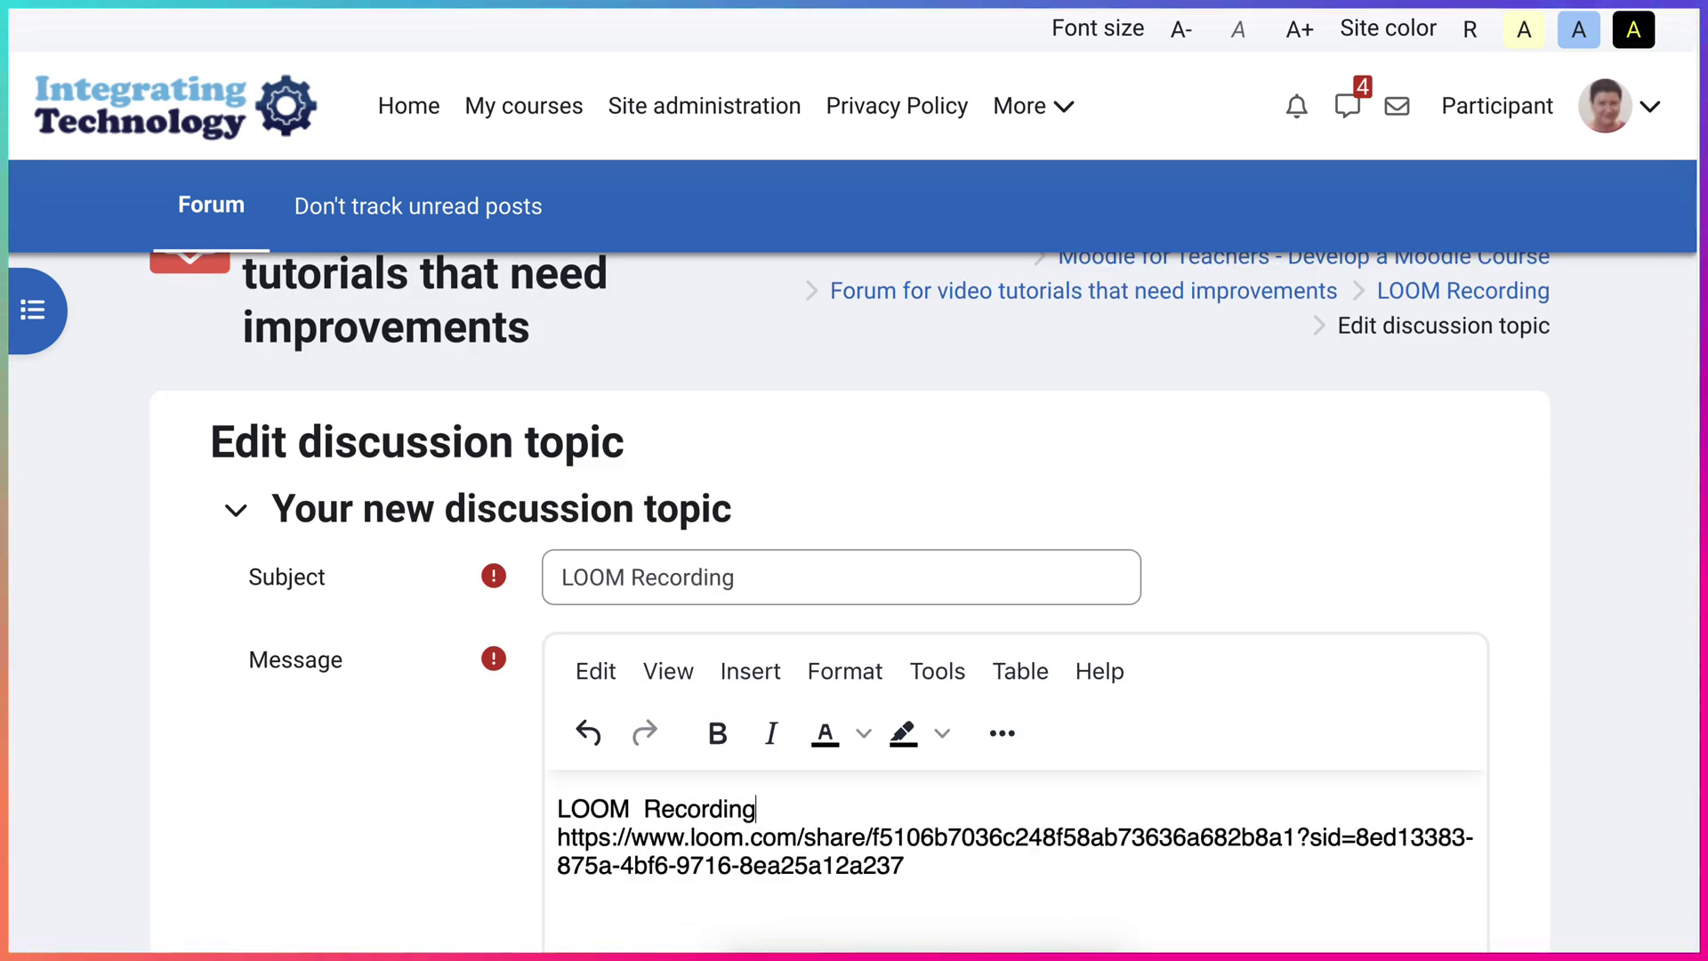
pyautogui.moveTo(756, 809); pyautogui.dragTo(557, 809)
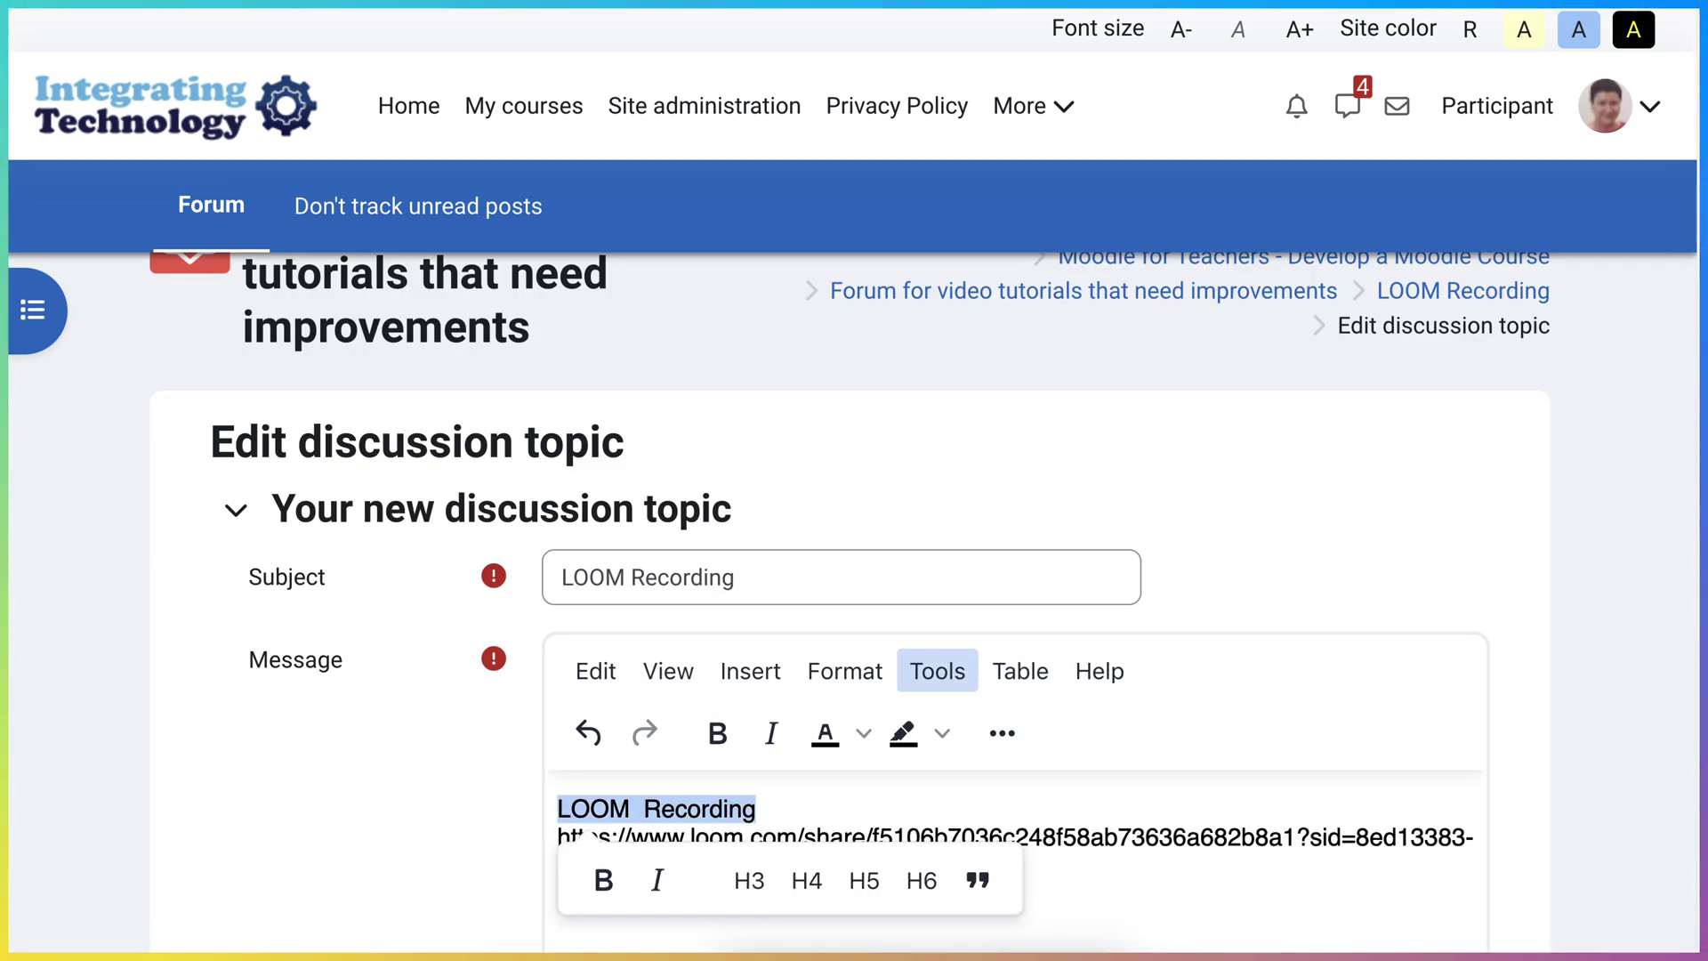
pyautogui.click(1001, 732)
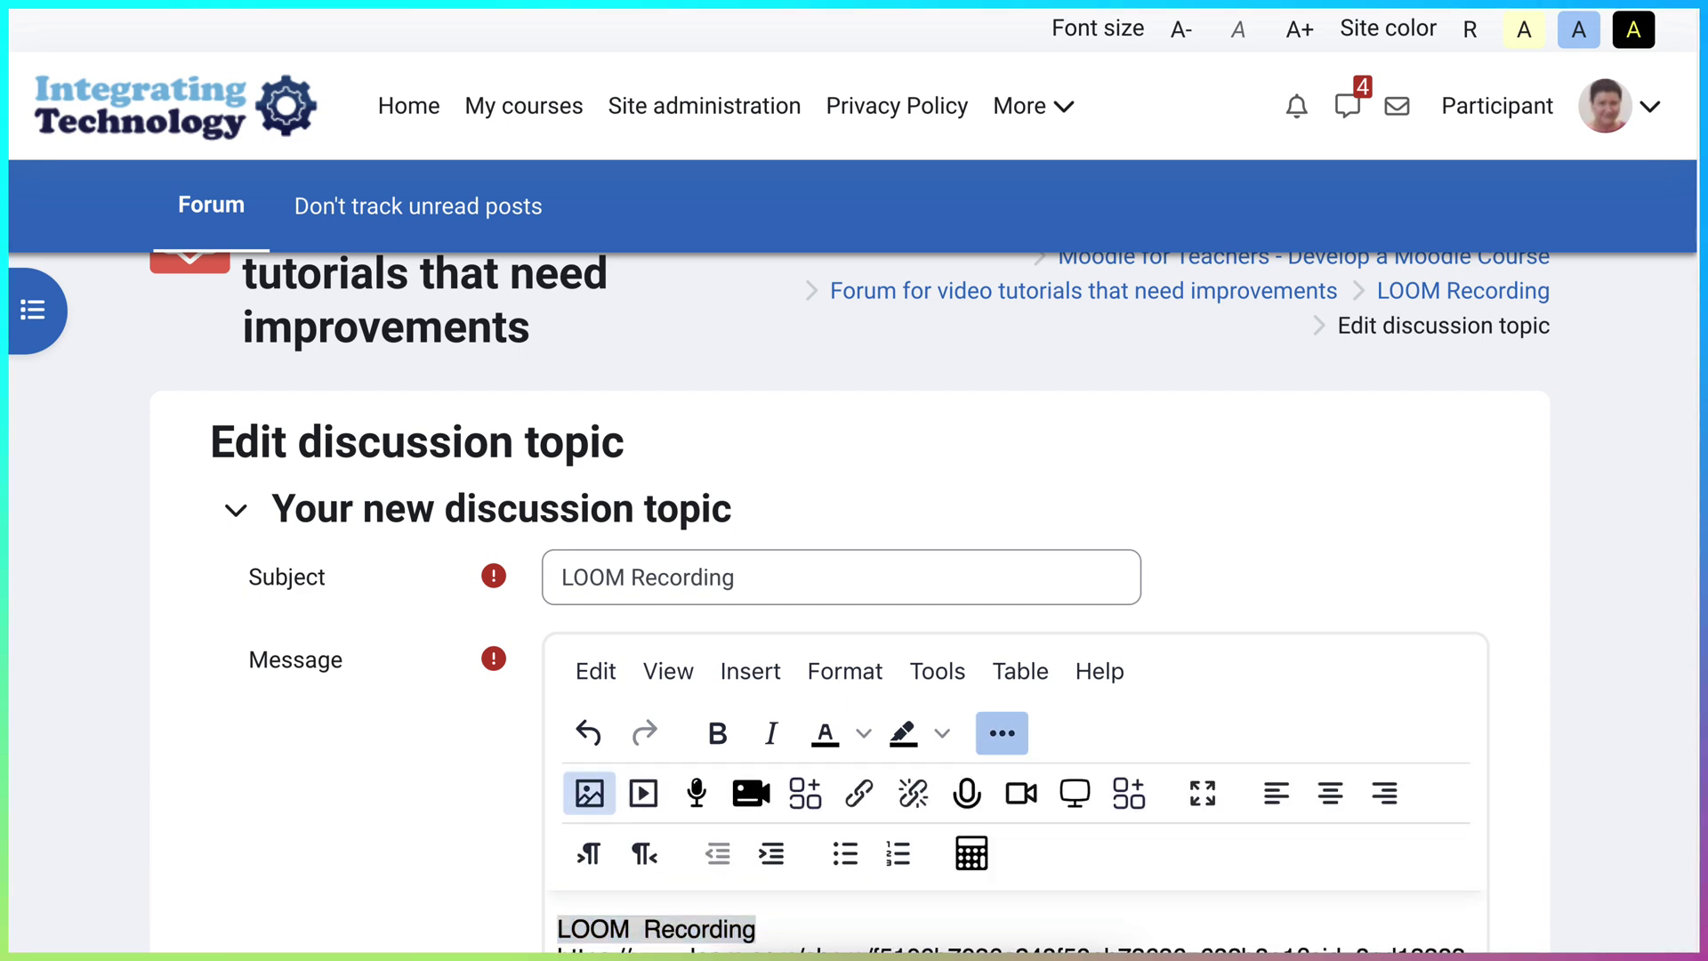
pyautogui.scroll(-2, 1002, 732)
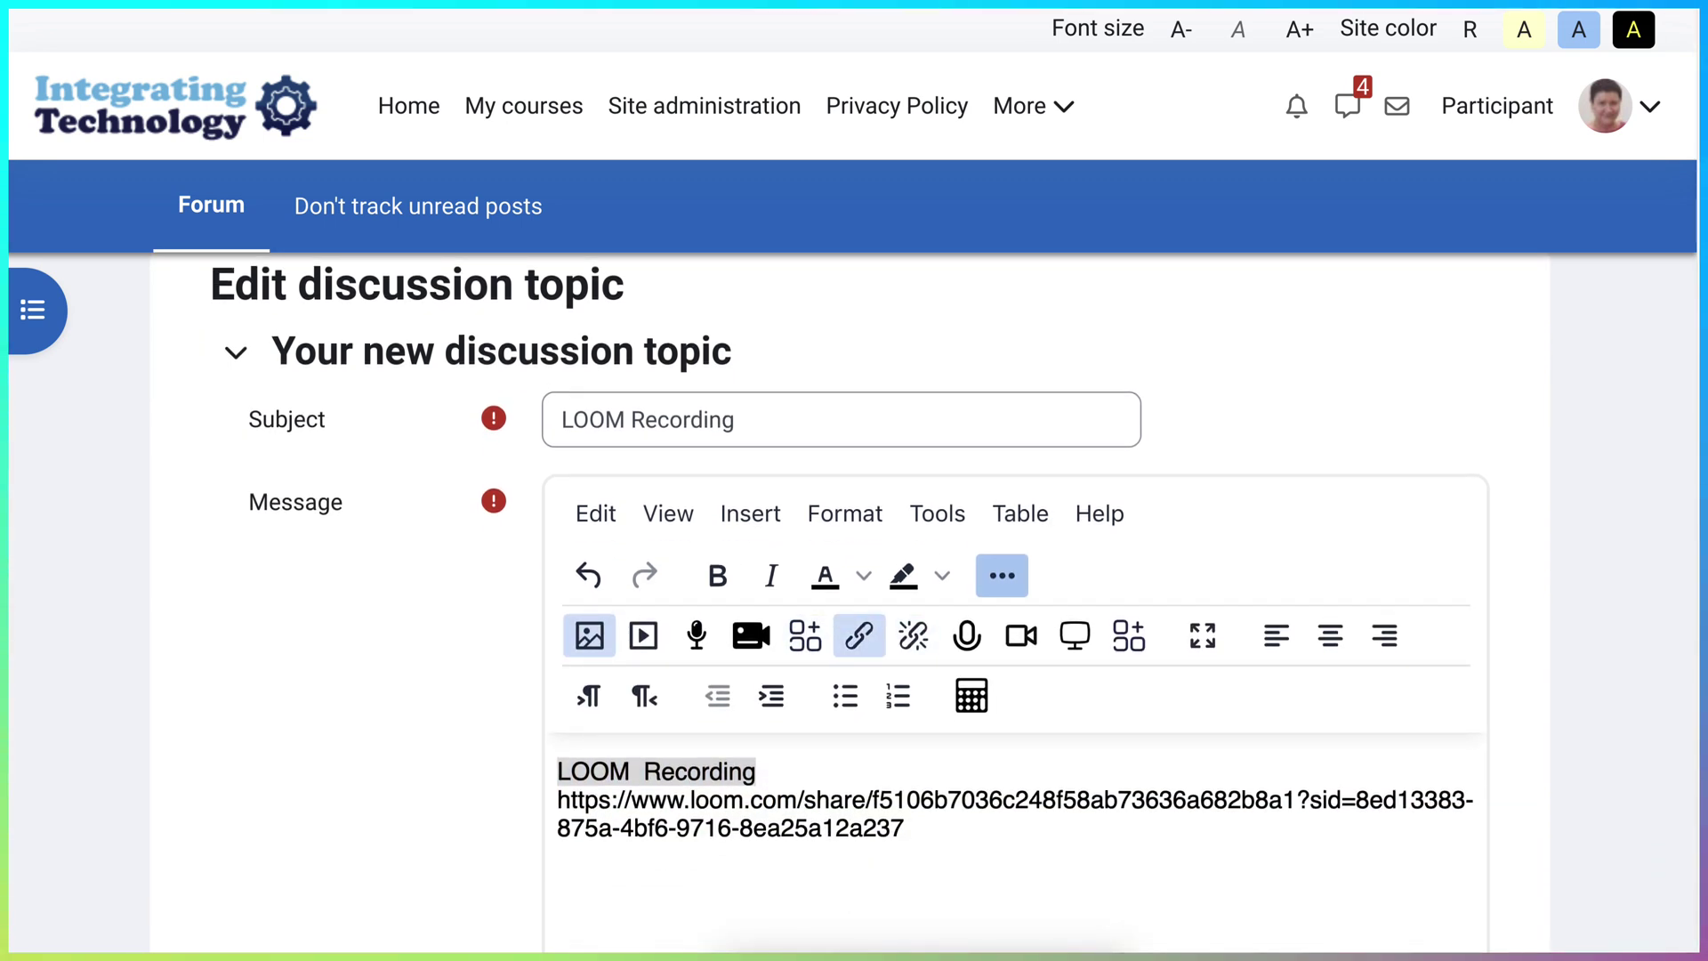
# - Link the 'LOOM Recording' title to the pasted Loom share URL, opening in a new window
pyautogui.click(859, 636)
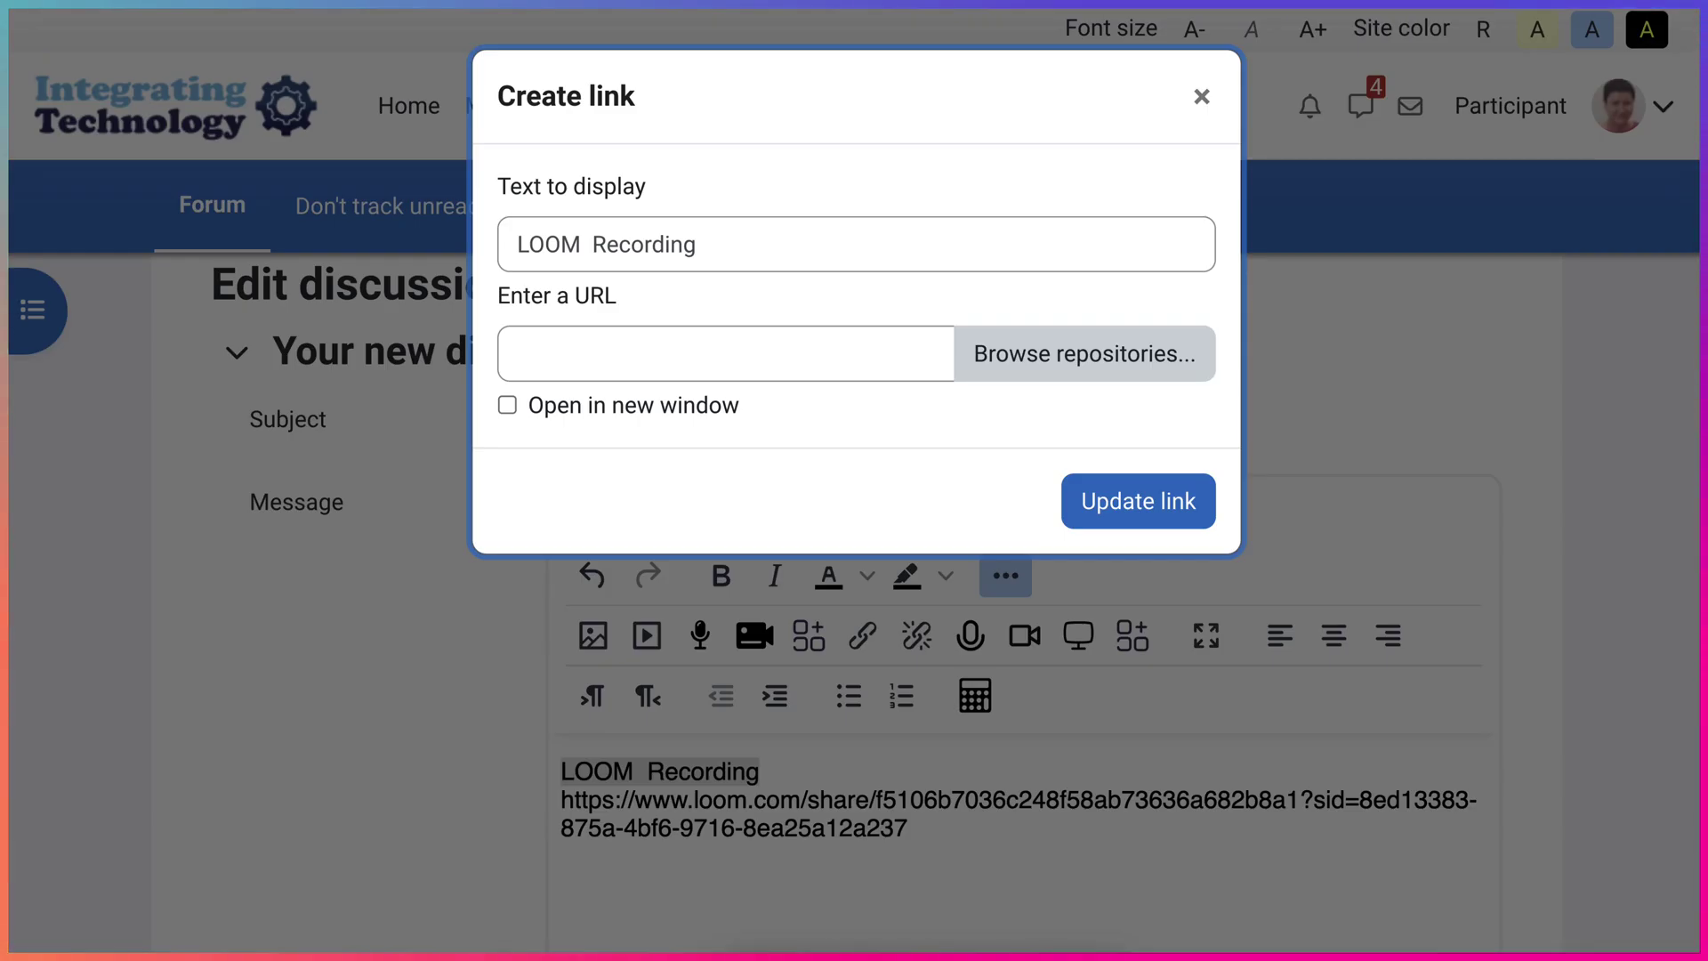
pyautogui.click(534, 353)
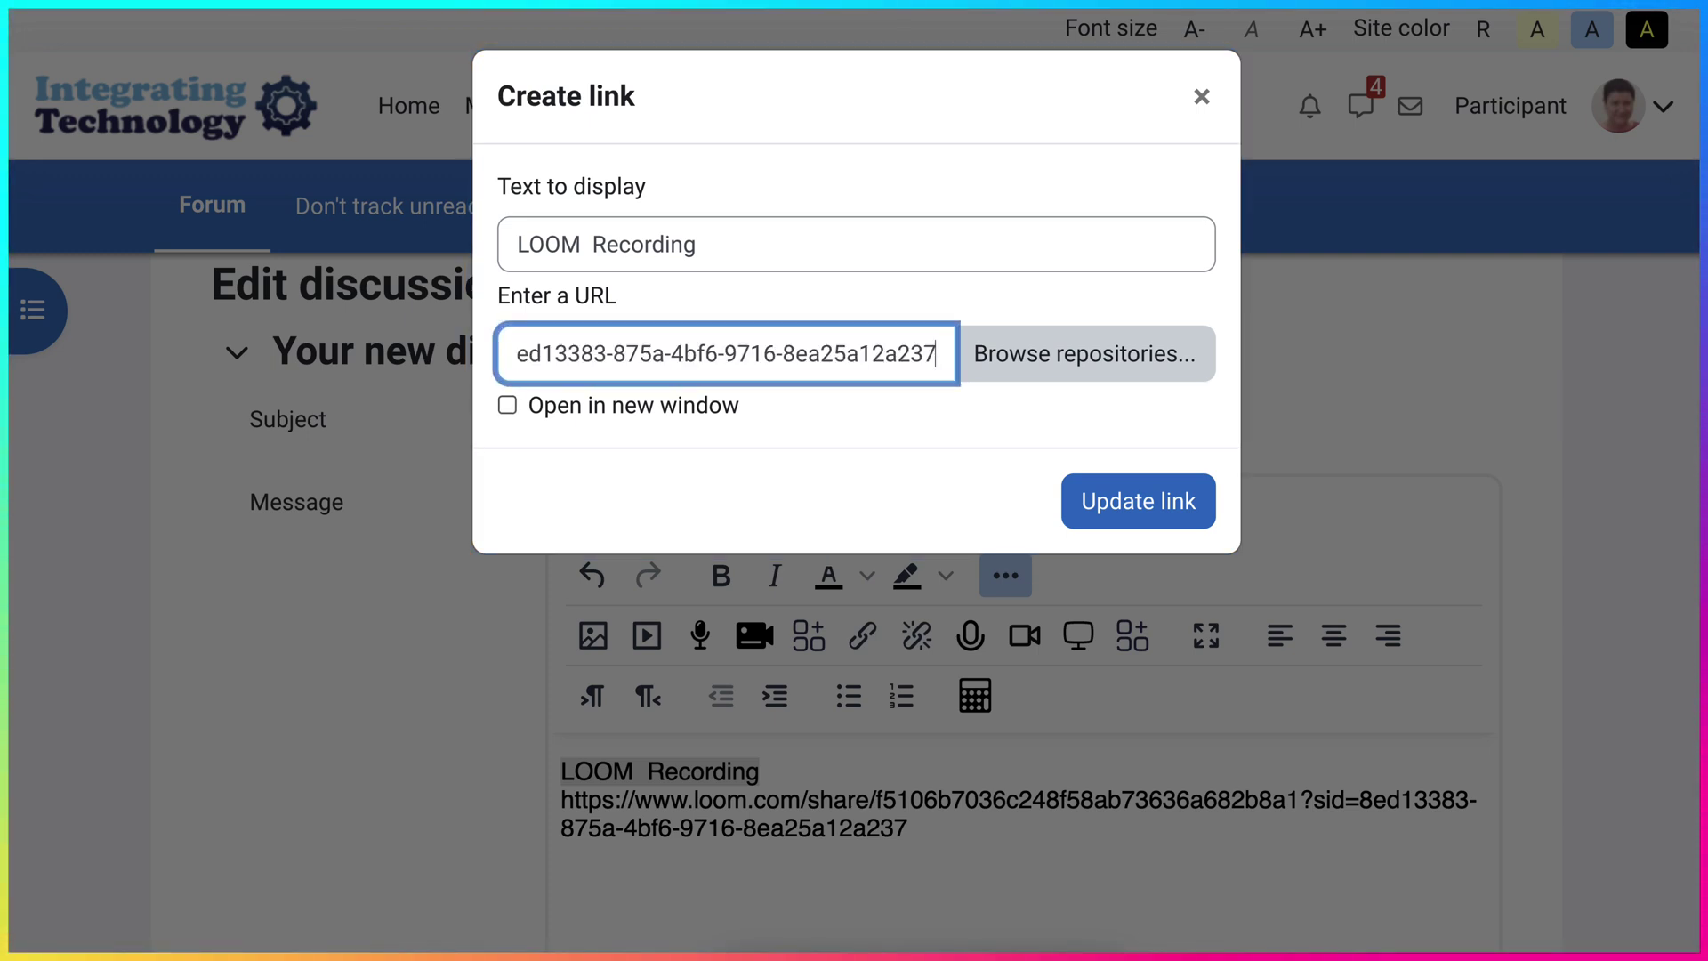
pyautogui.click(507, 405)
pyautogui.click(1138, 501)
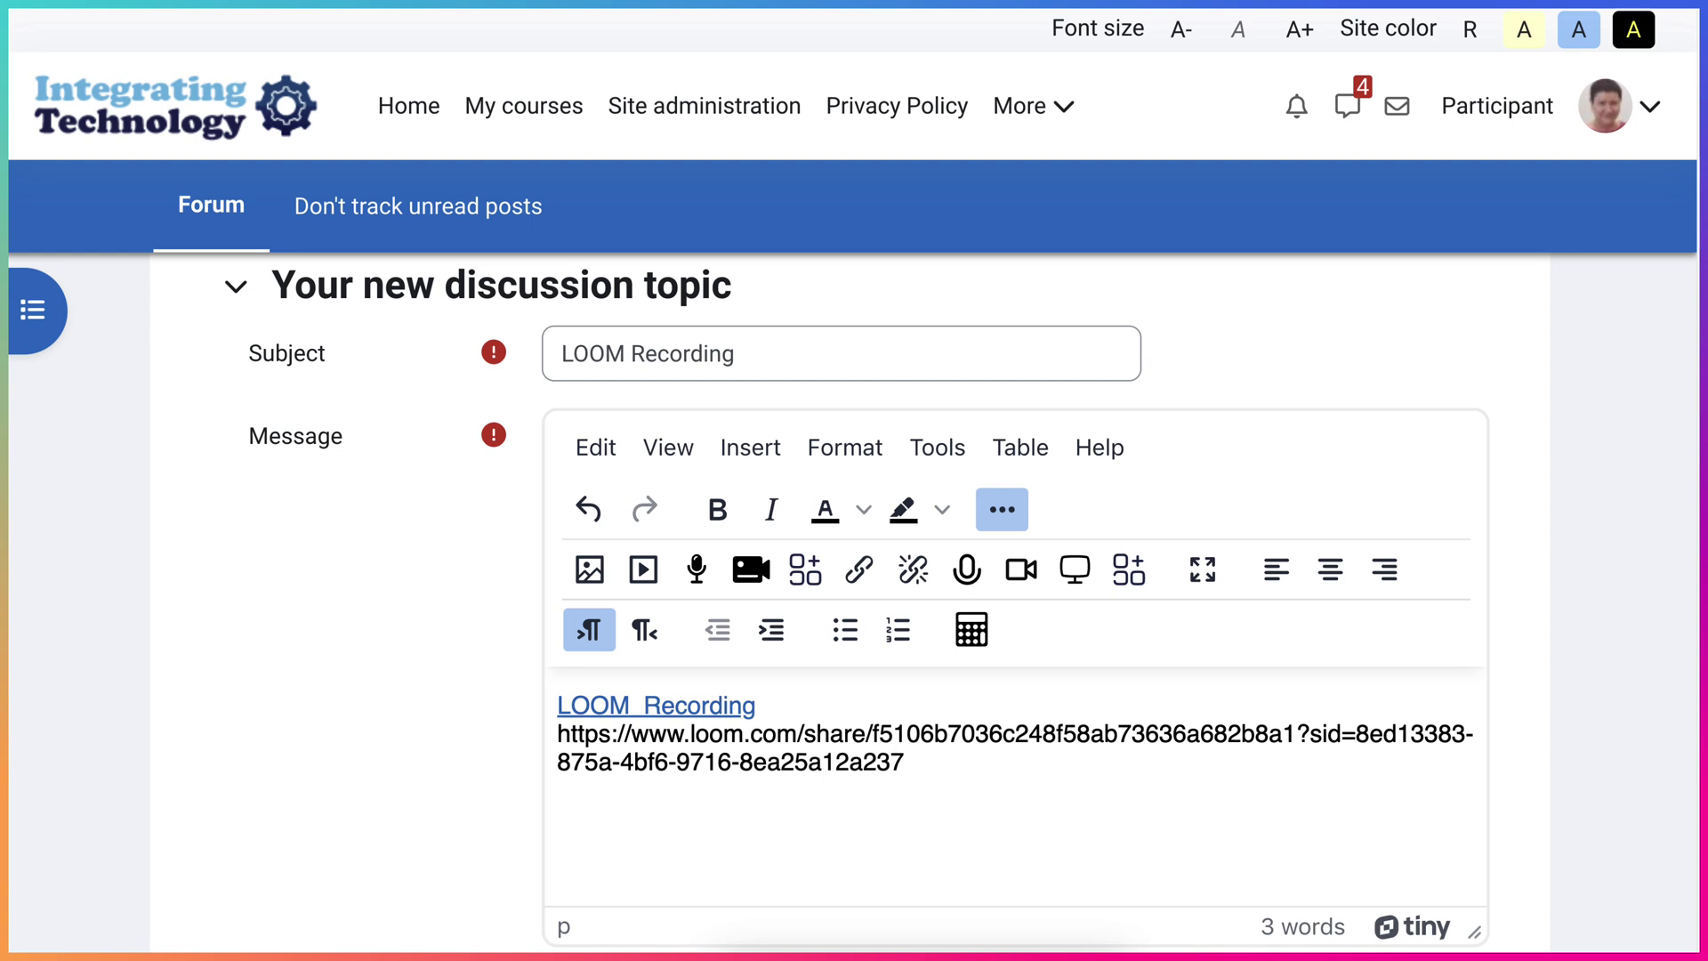
# - Remove the raw Loom URL from the message and save the discussion topic
pyautogui.hotkey('ctrl', 'shift', 'End')
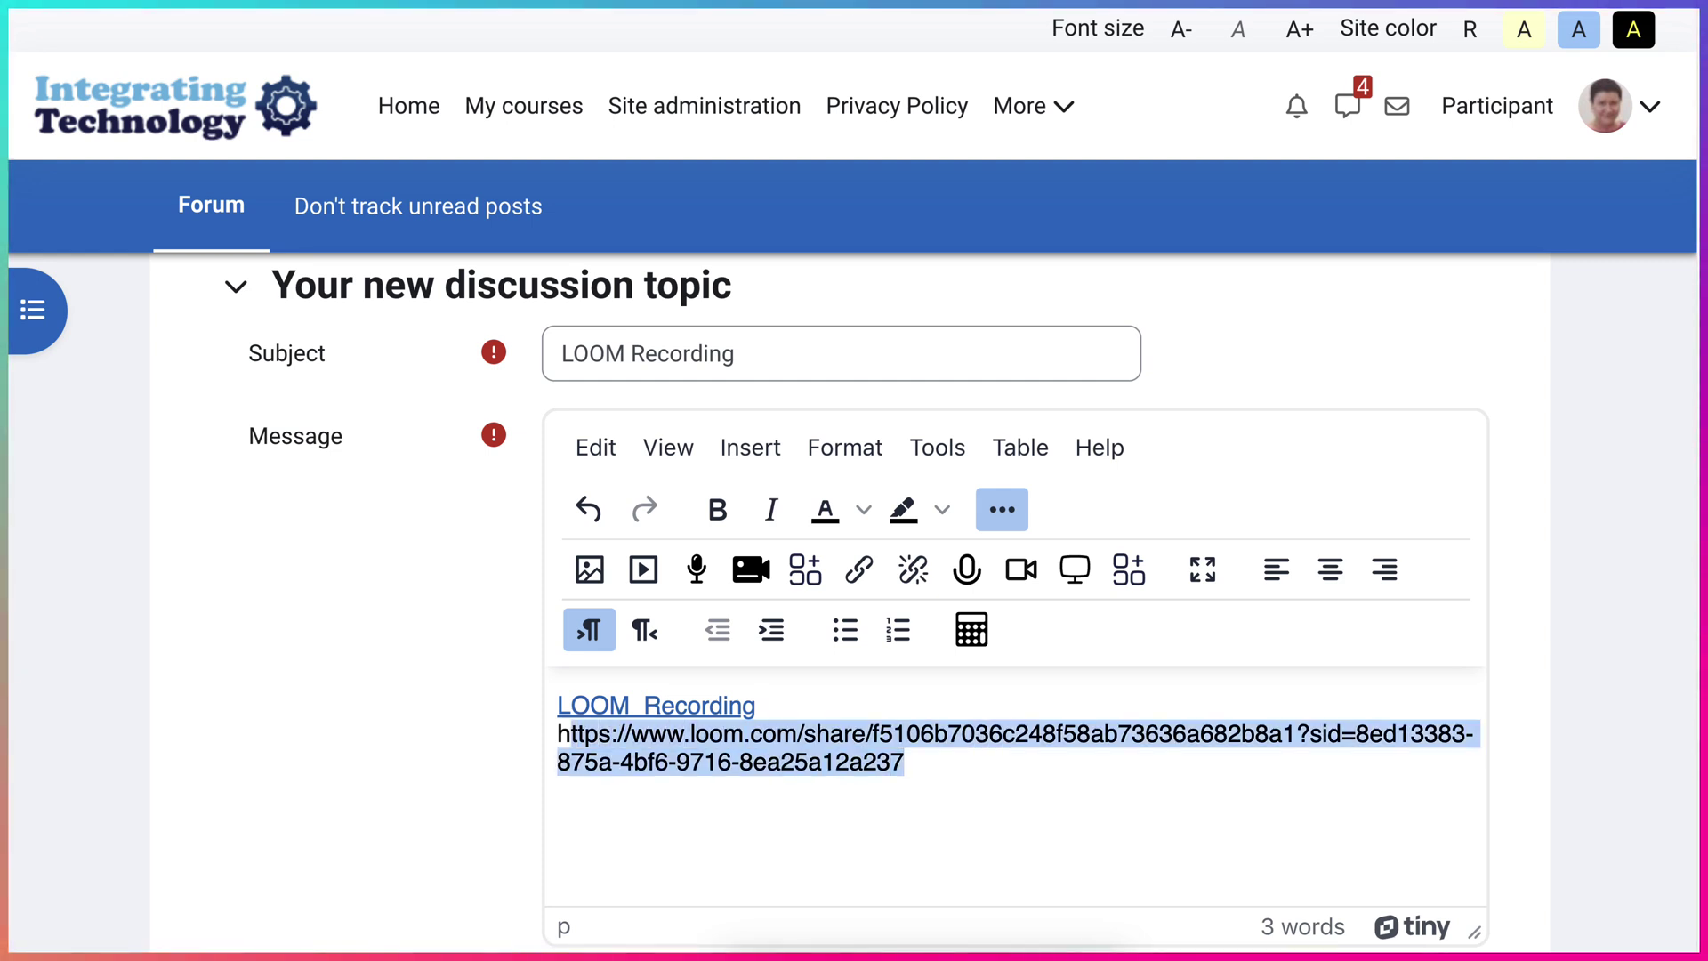
pyautogui.press('BackSpace')
pyautogui.scroll(-5, 854, 534)
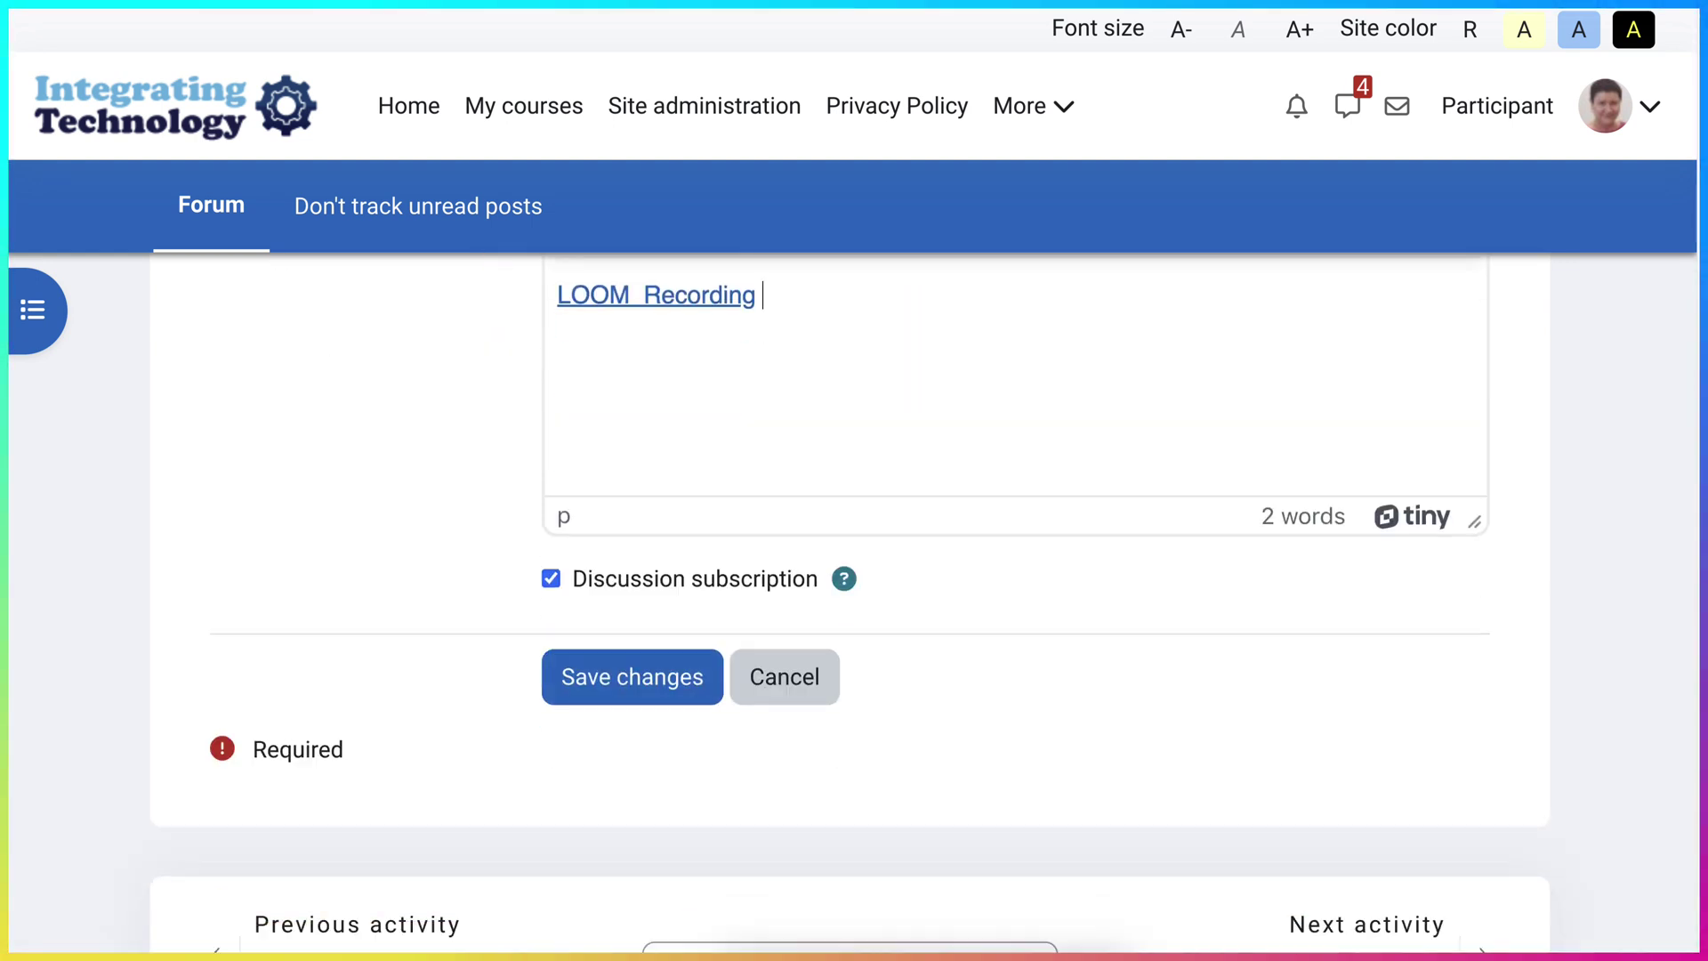
pyautogui.scroll(-2, 854, 622)
pyautogui.click(632, 504)
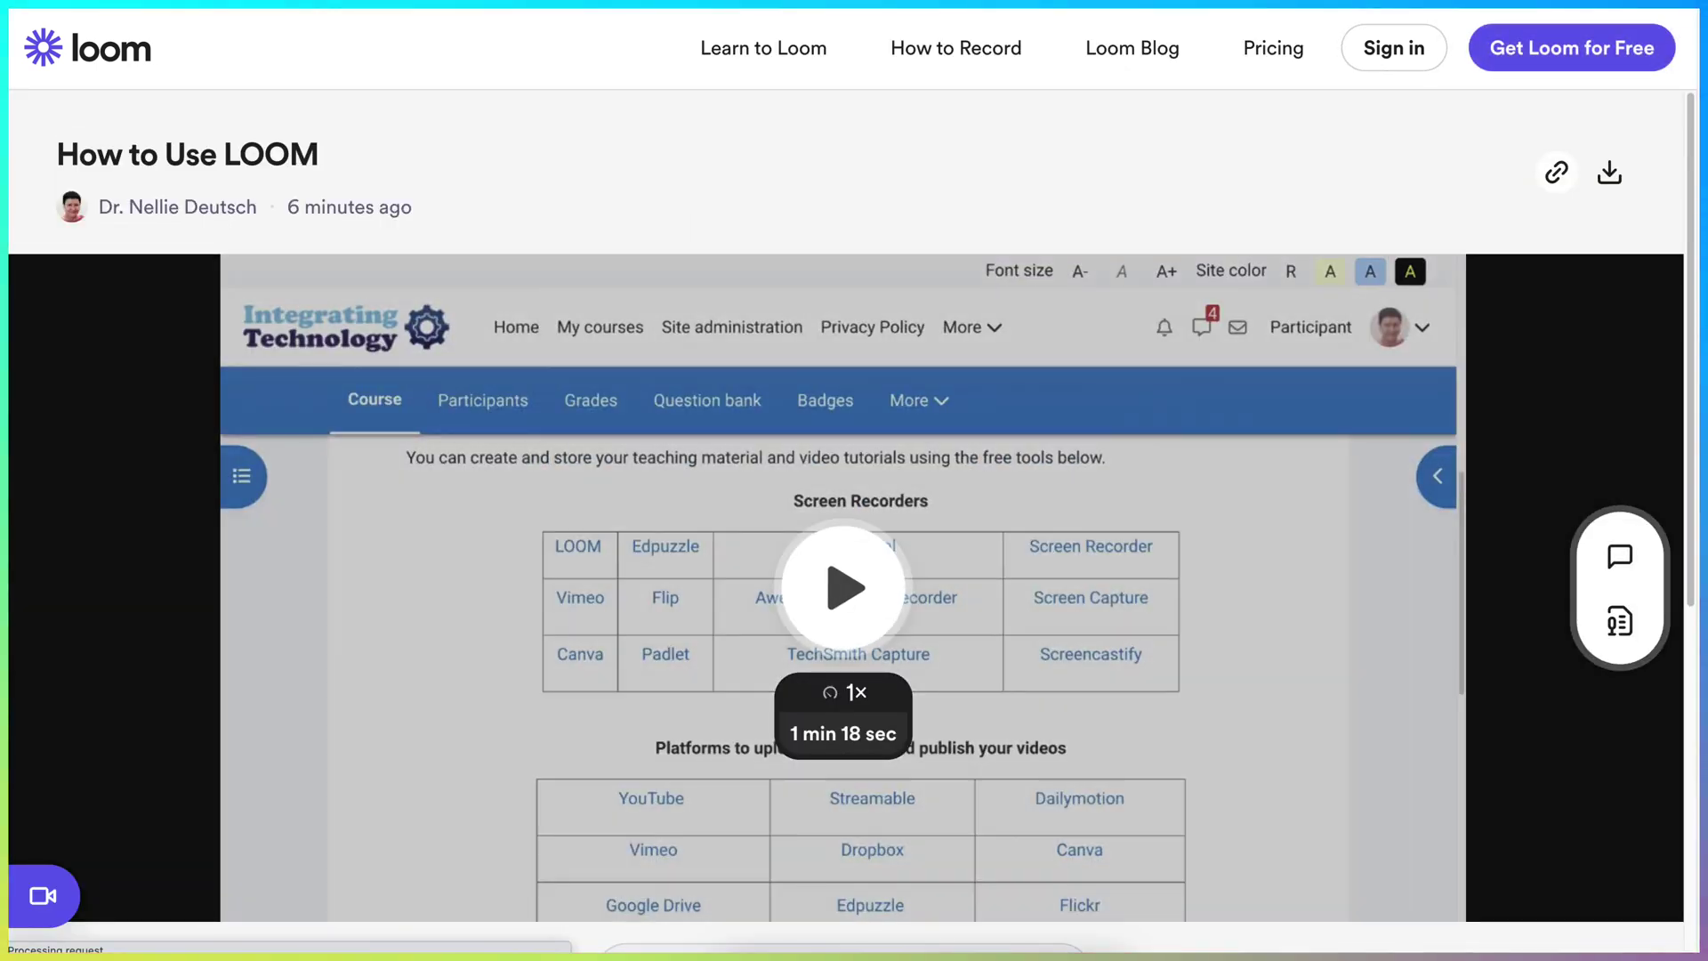
# - On the How to Use LOOM page, expand the full summary, review the chapters, and return to the player
pyautogui.scroll(-2, 854, 533)
pyautogui.scroll(-1, 854, 480)
pyautogui.scroll(3, 854, 480)
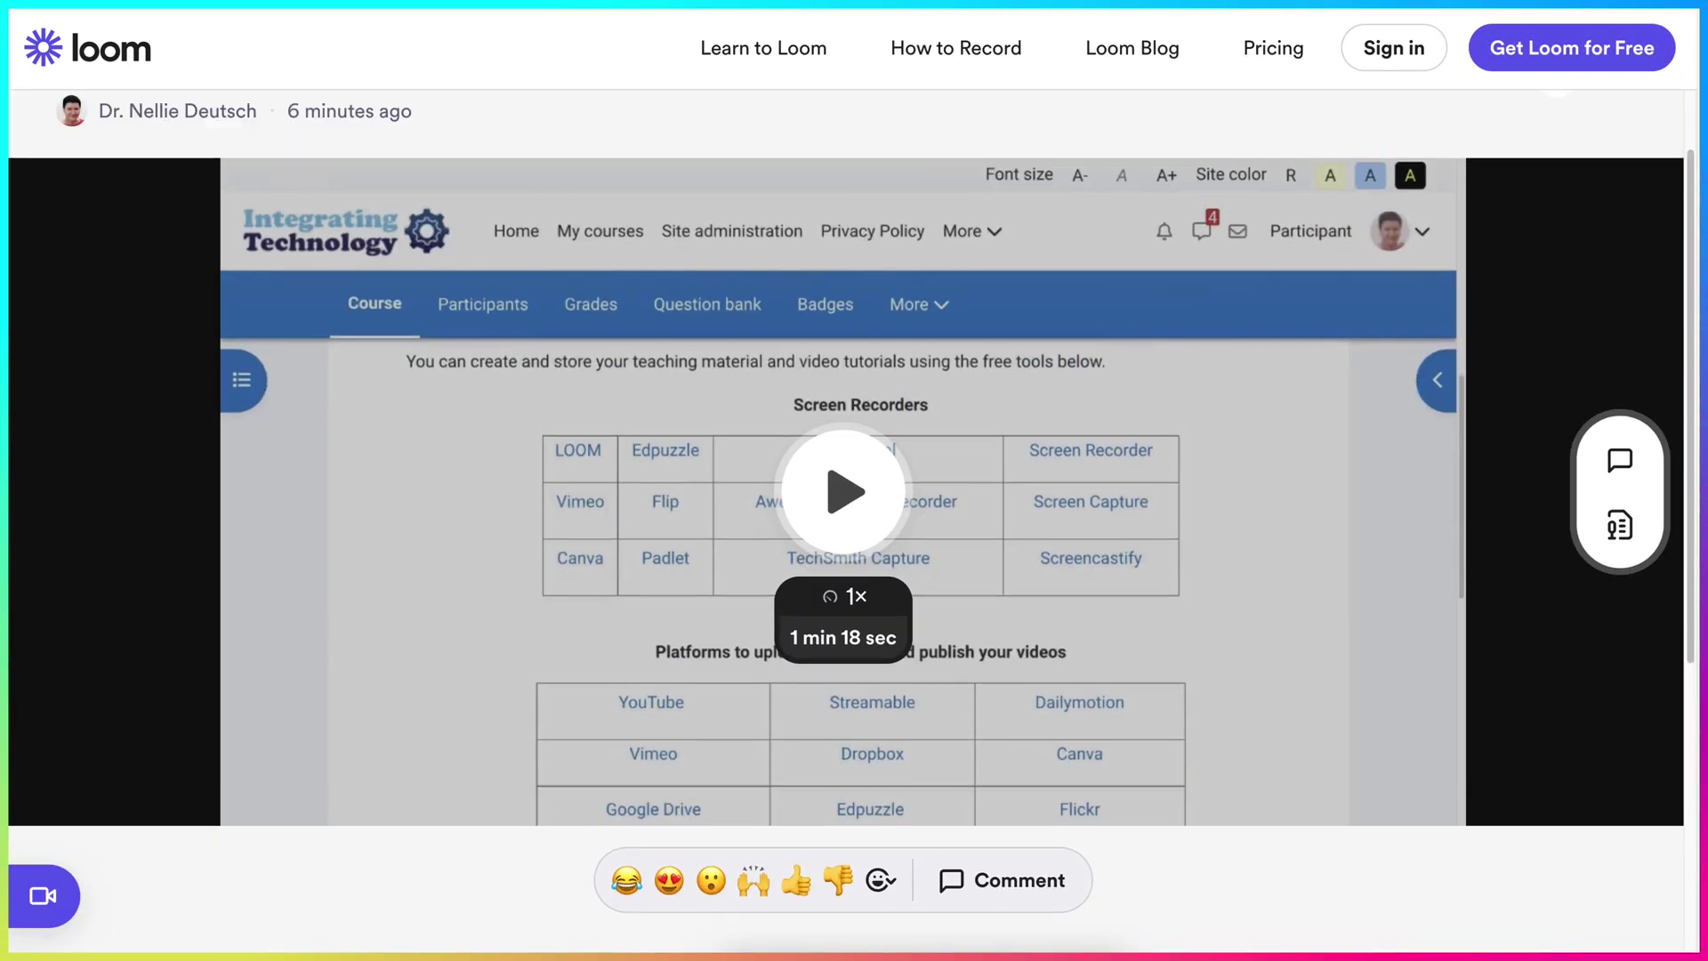
pyautogui.scroll(-1, 854, 481)
pyautogui.scroll(-2, 1012, 702)
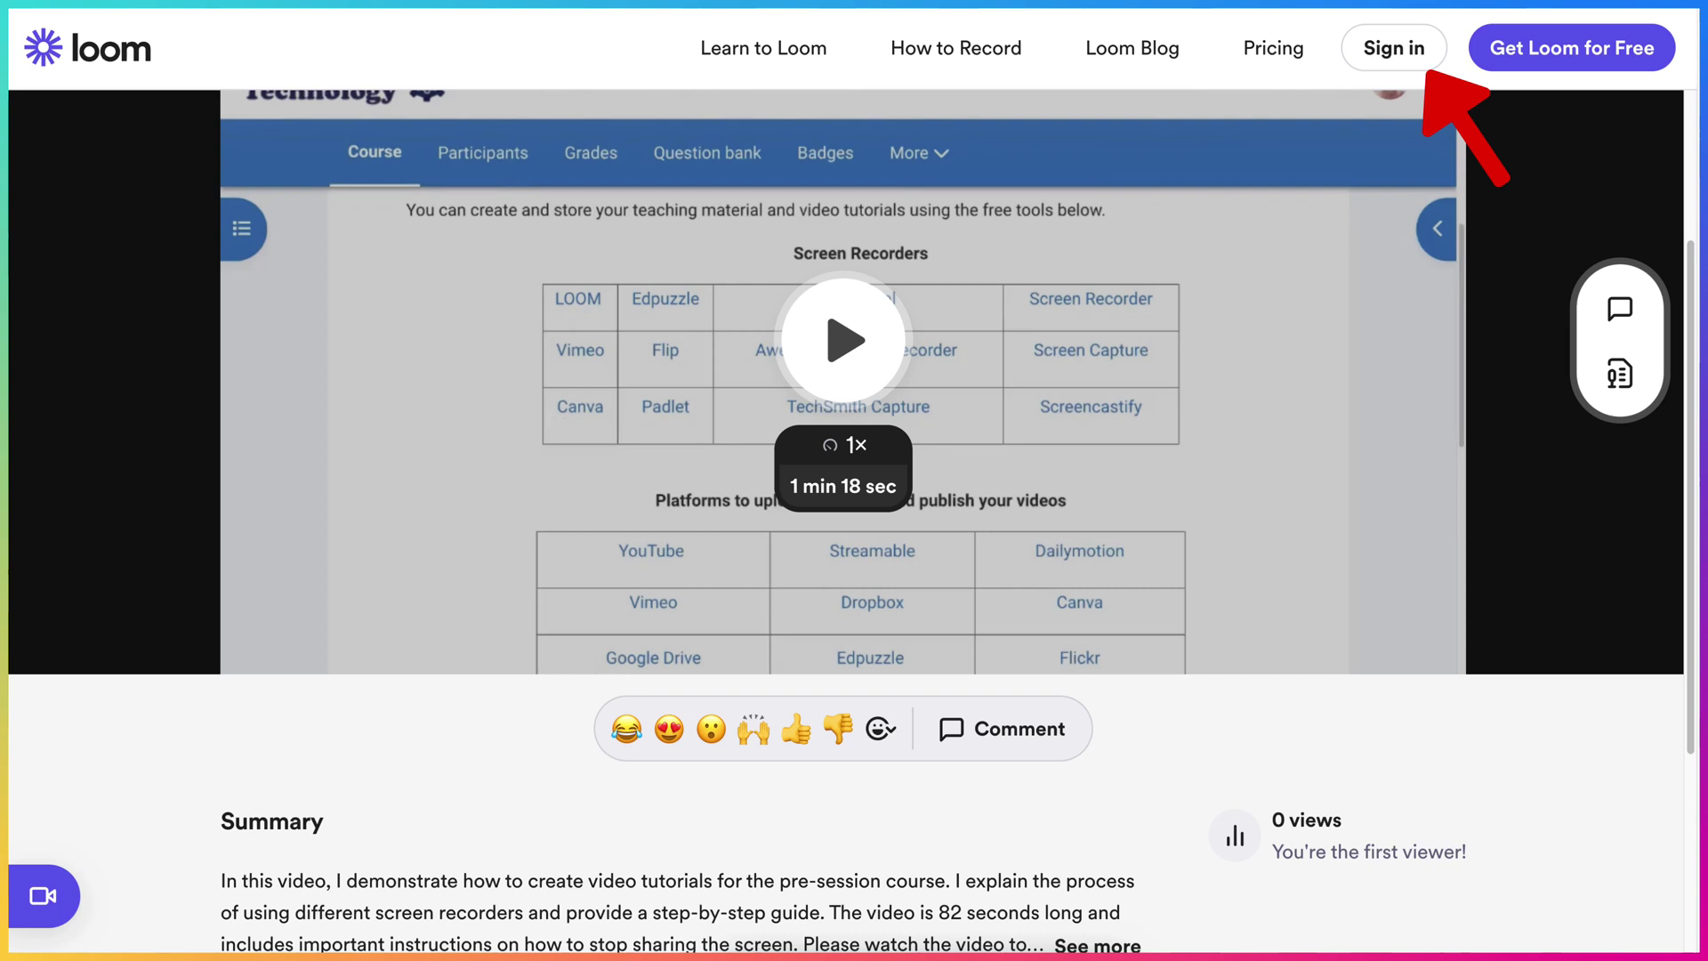
pyautogui.scroll(-3, 1001, 729)
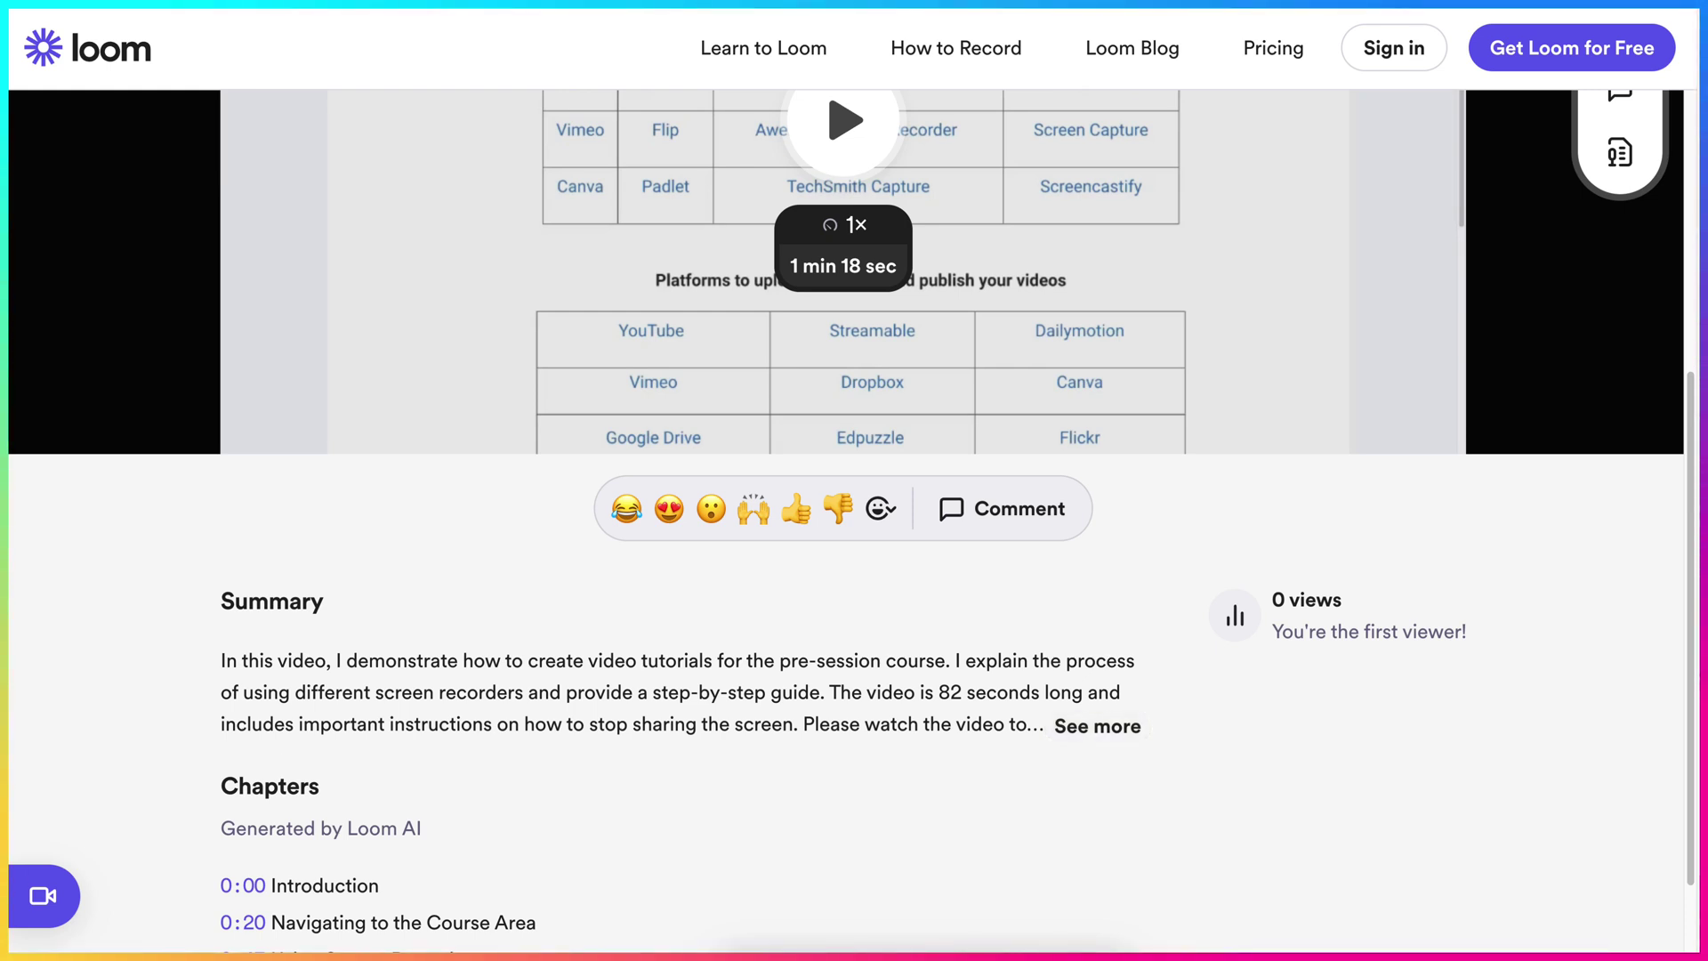
pyautogui.click(1097, 726)
pyautogui.scroll(-2, 1097, 726)
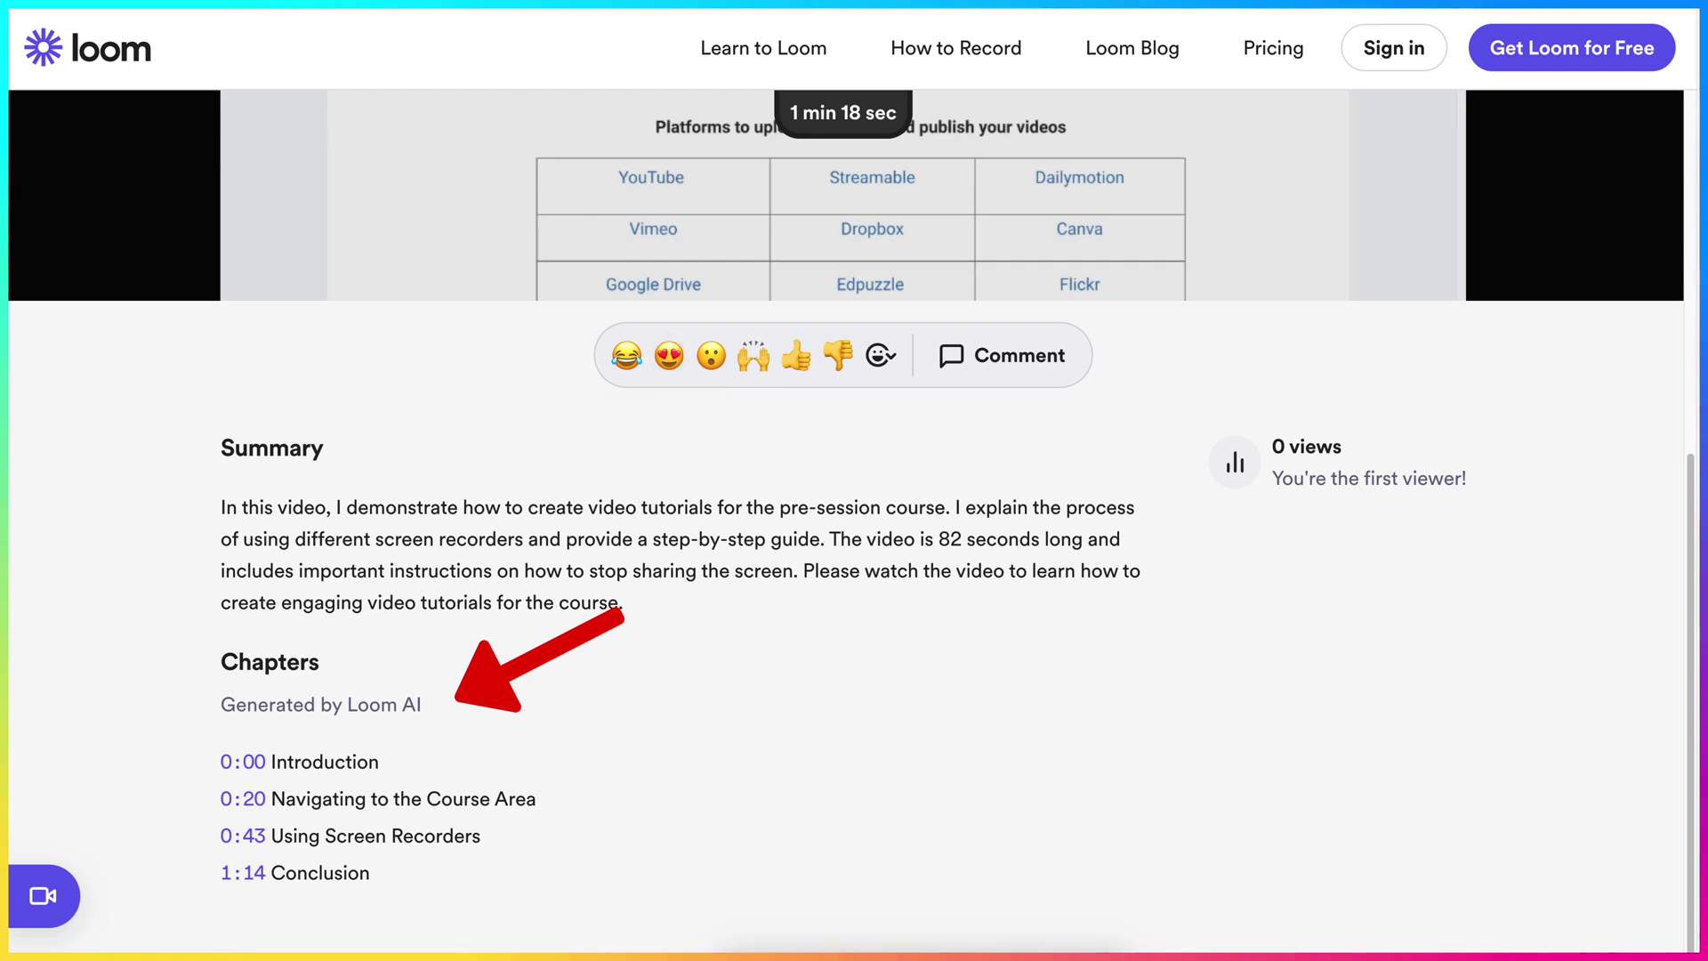
pyautogui.scroll(4, 844, 534)
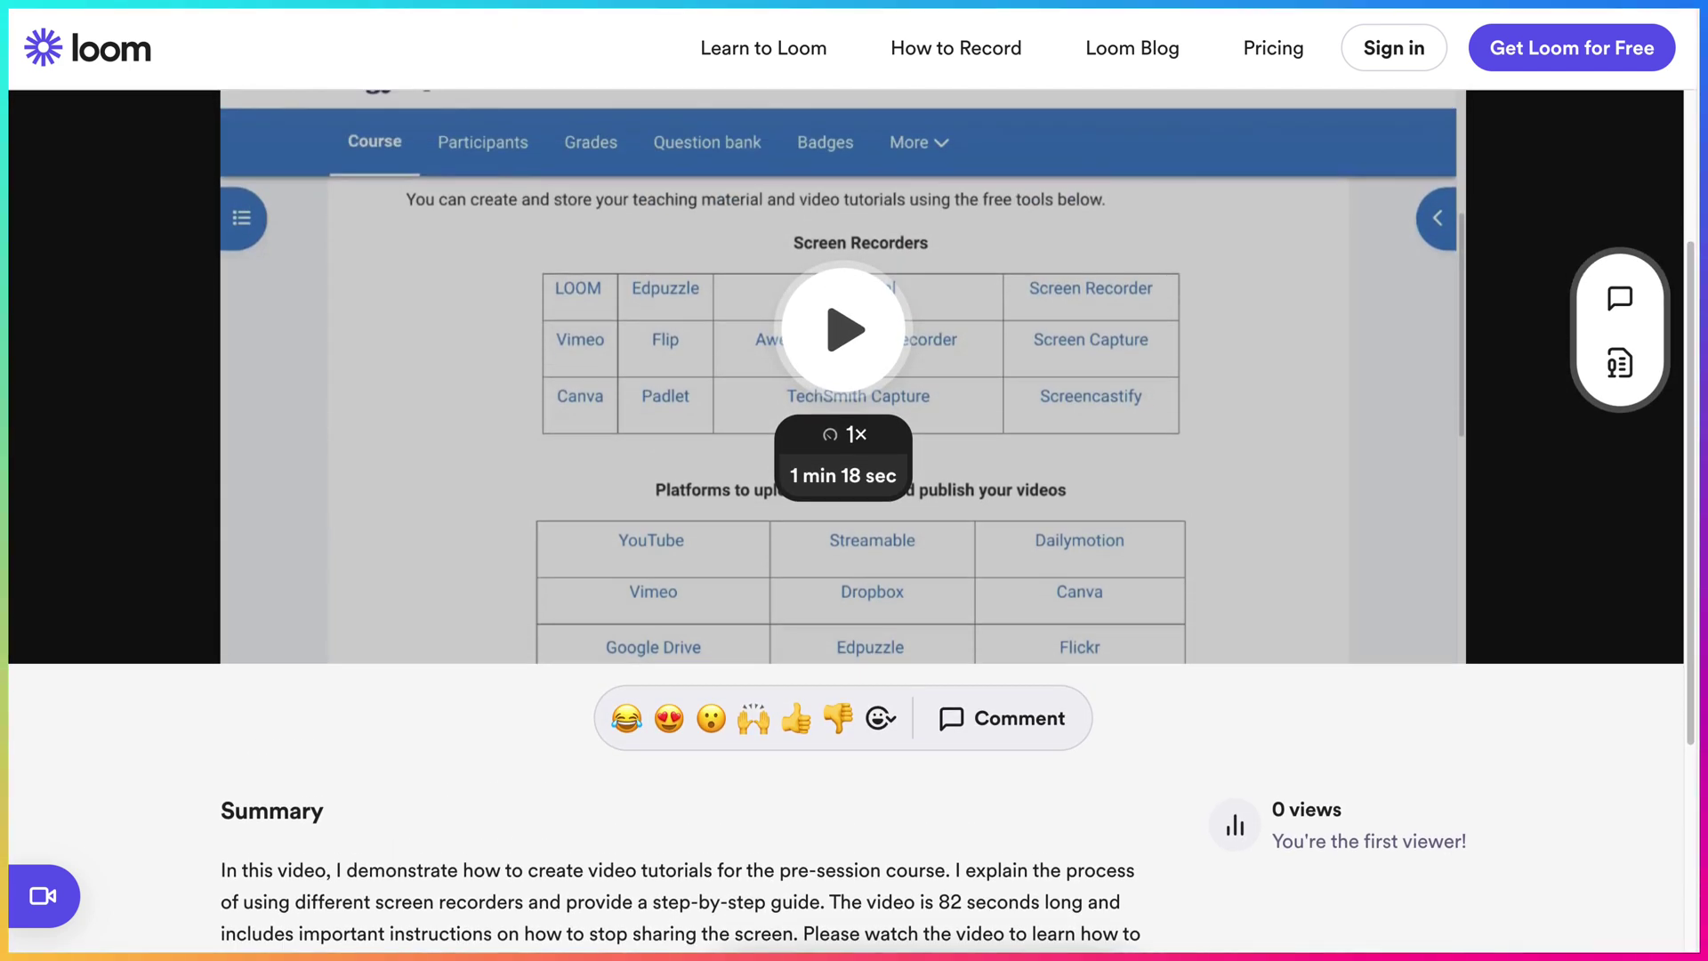
pyautogui.scroll(2, 843, 534)
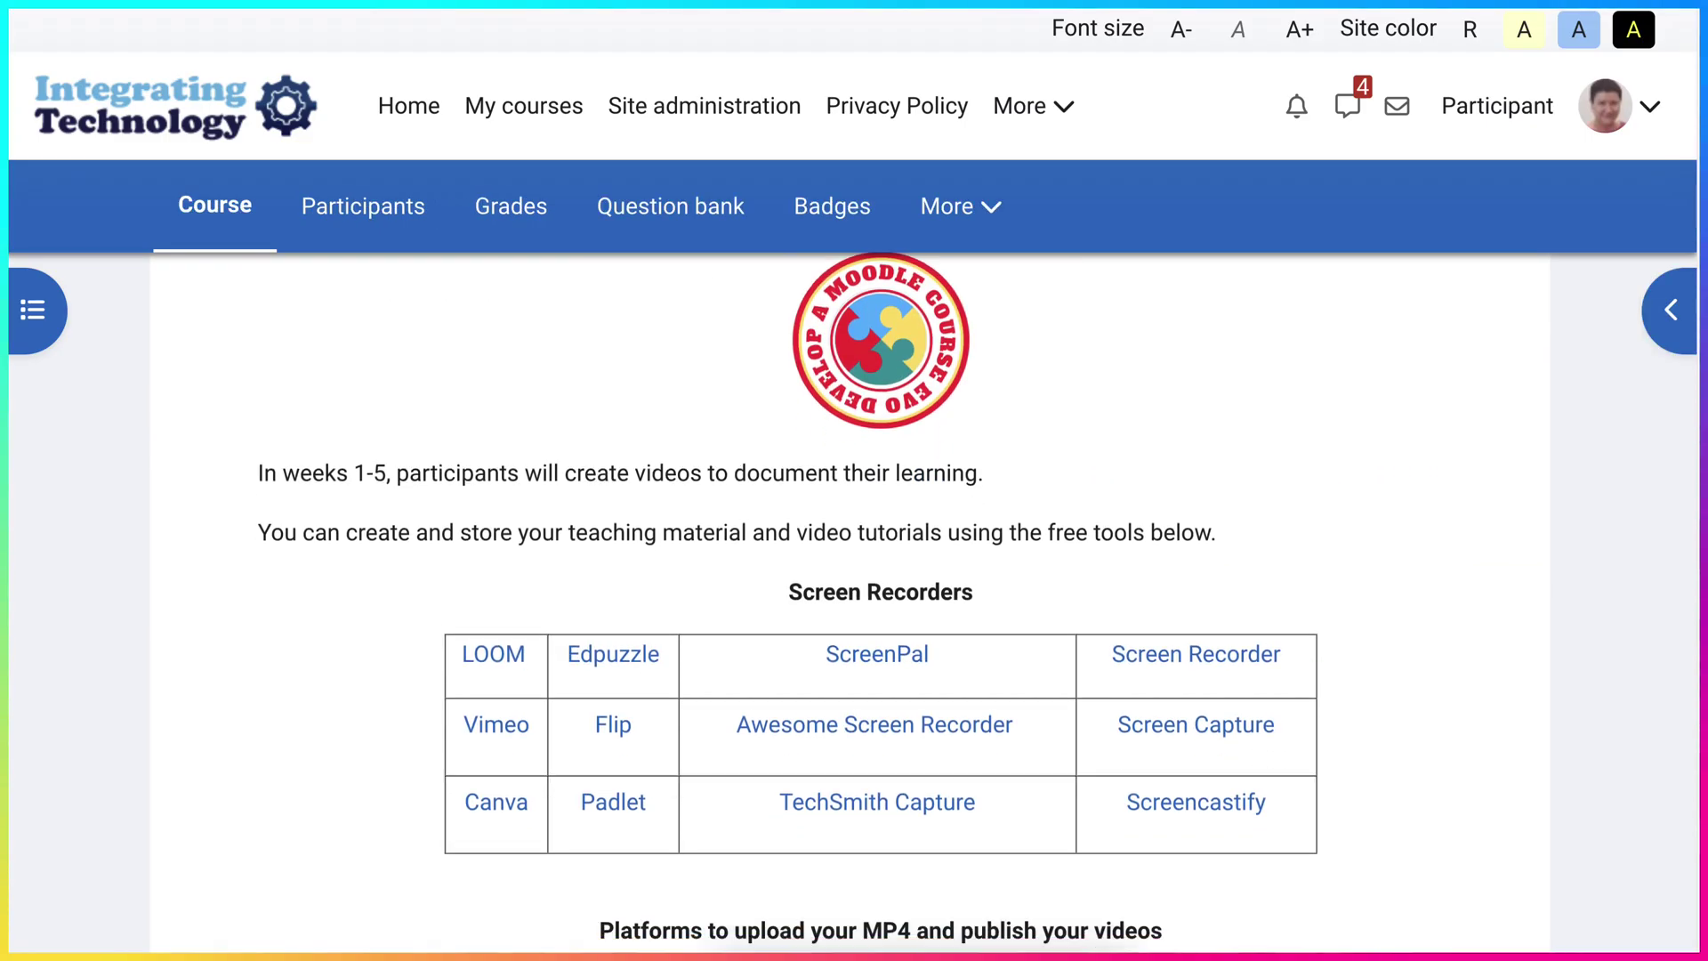
pyautogui.scroll(-1, 854, 605)
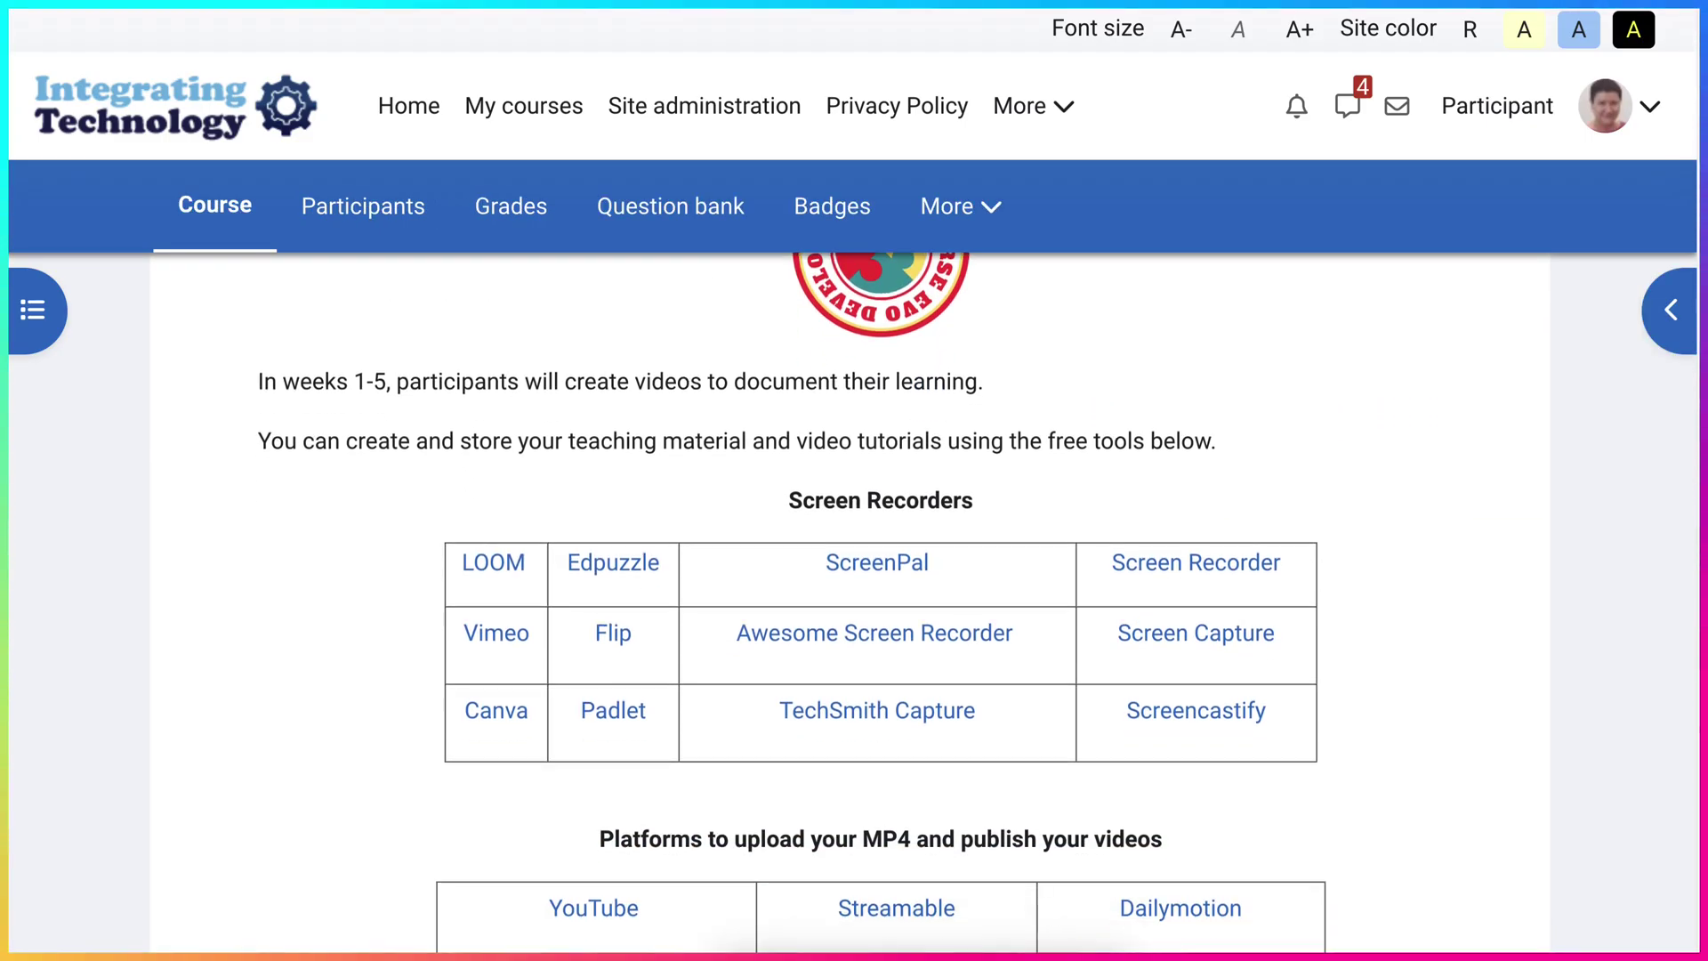
pyautogui.scroll(-1, 854, 605)
pyautogui.scroll(-1, 854, 605)
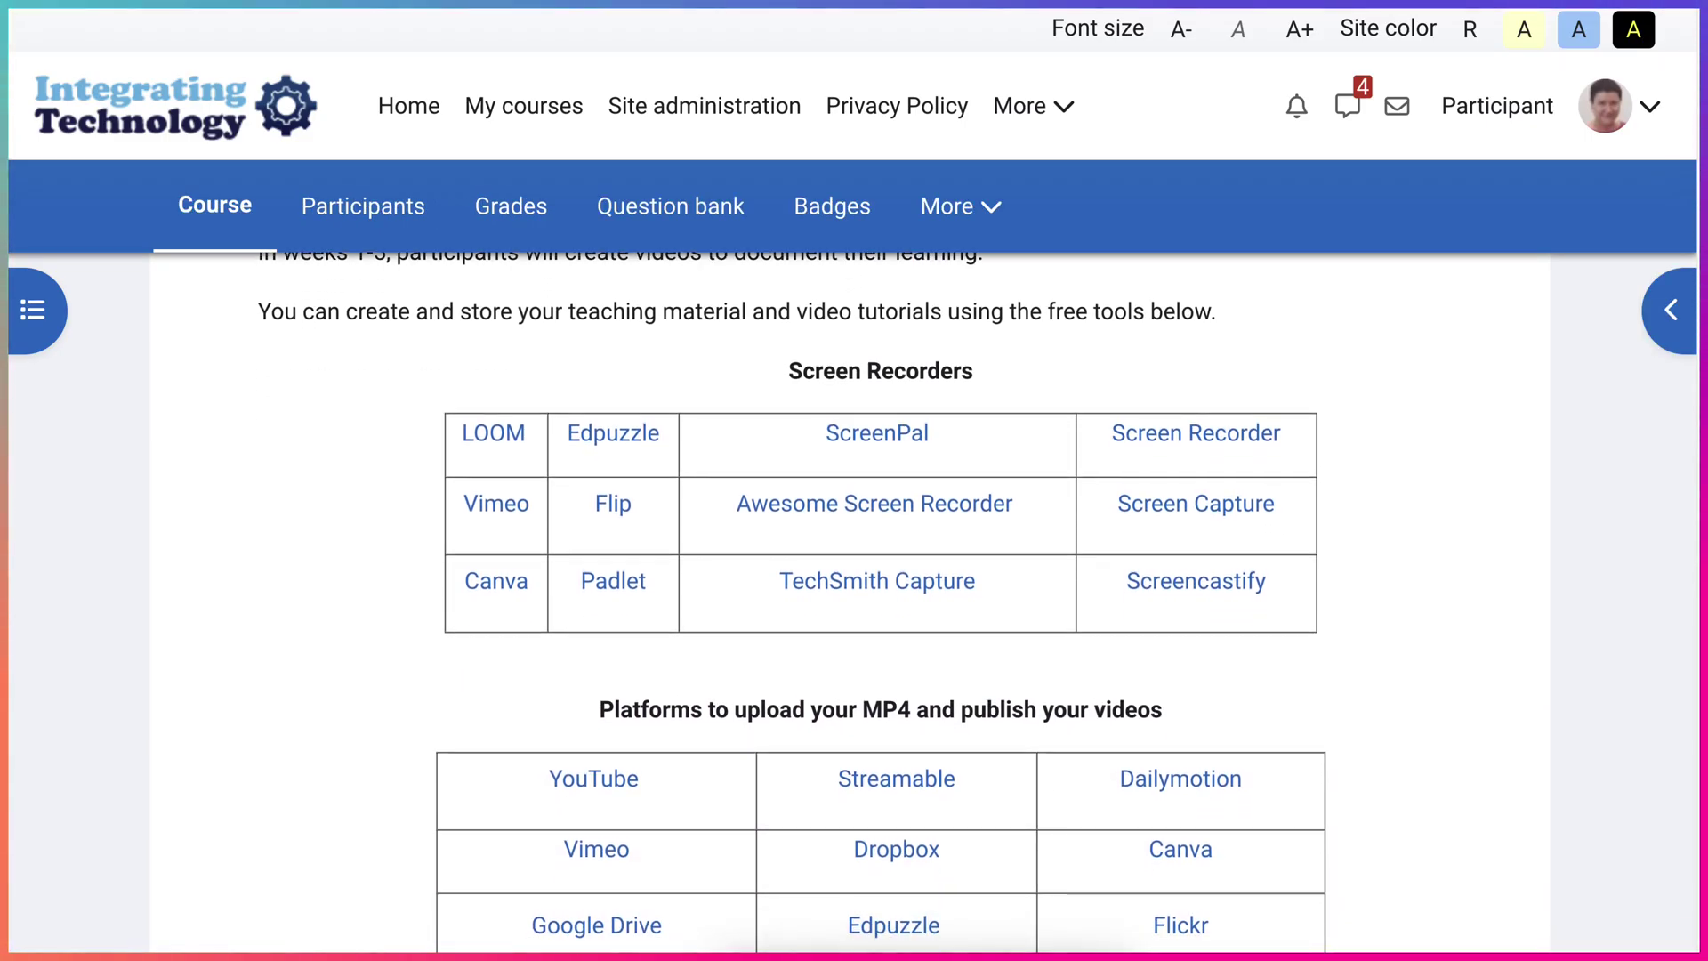
pyautogui.scroll(-1, 854, 605)
pyautogui.scroll(-2, 854, 605)
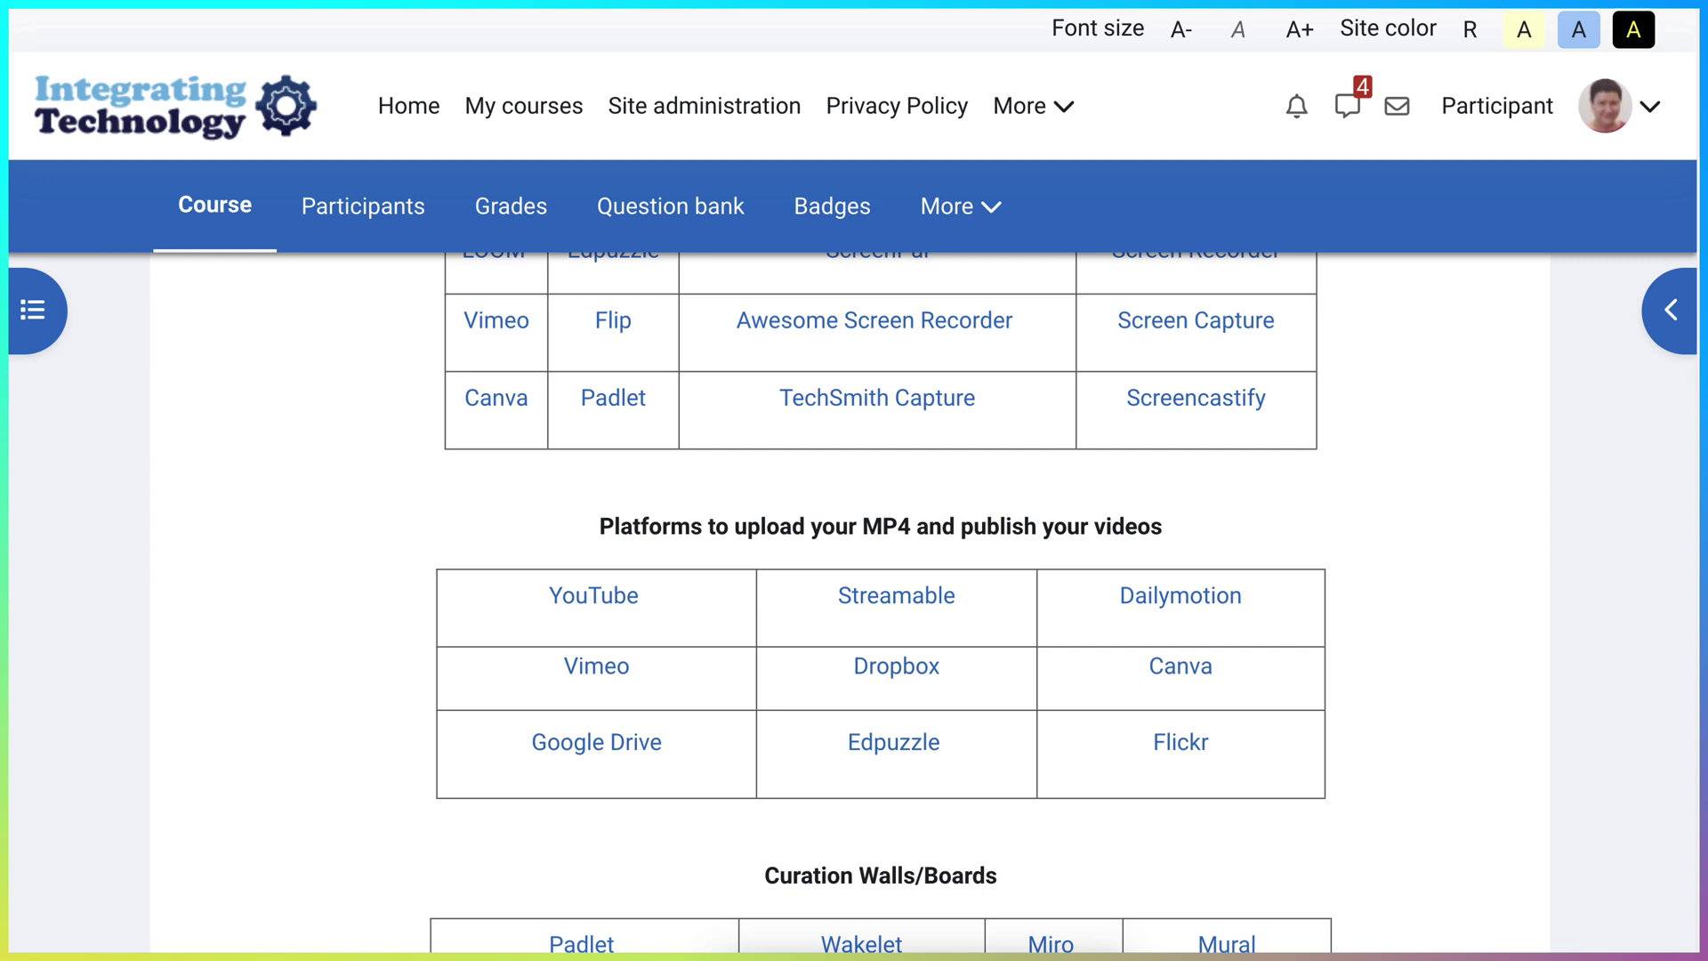
pyautogui.scroll(1, 854, 605)
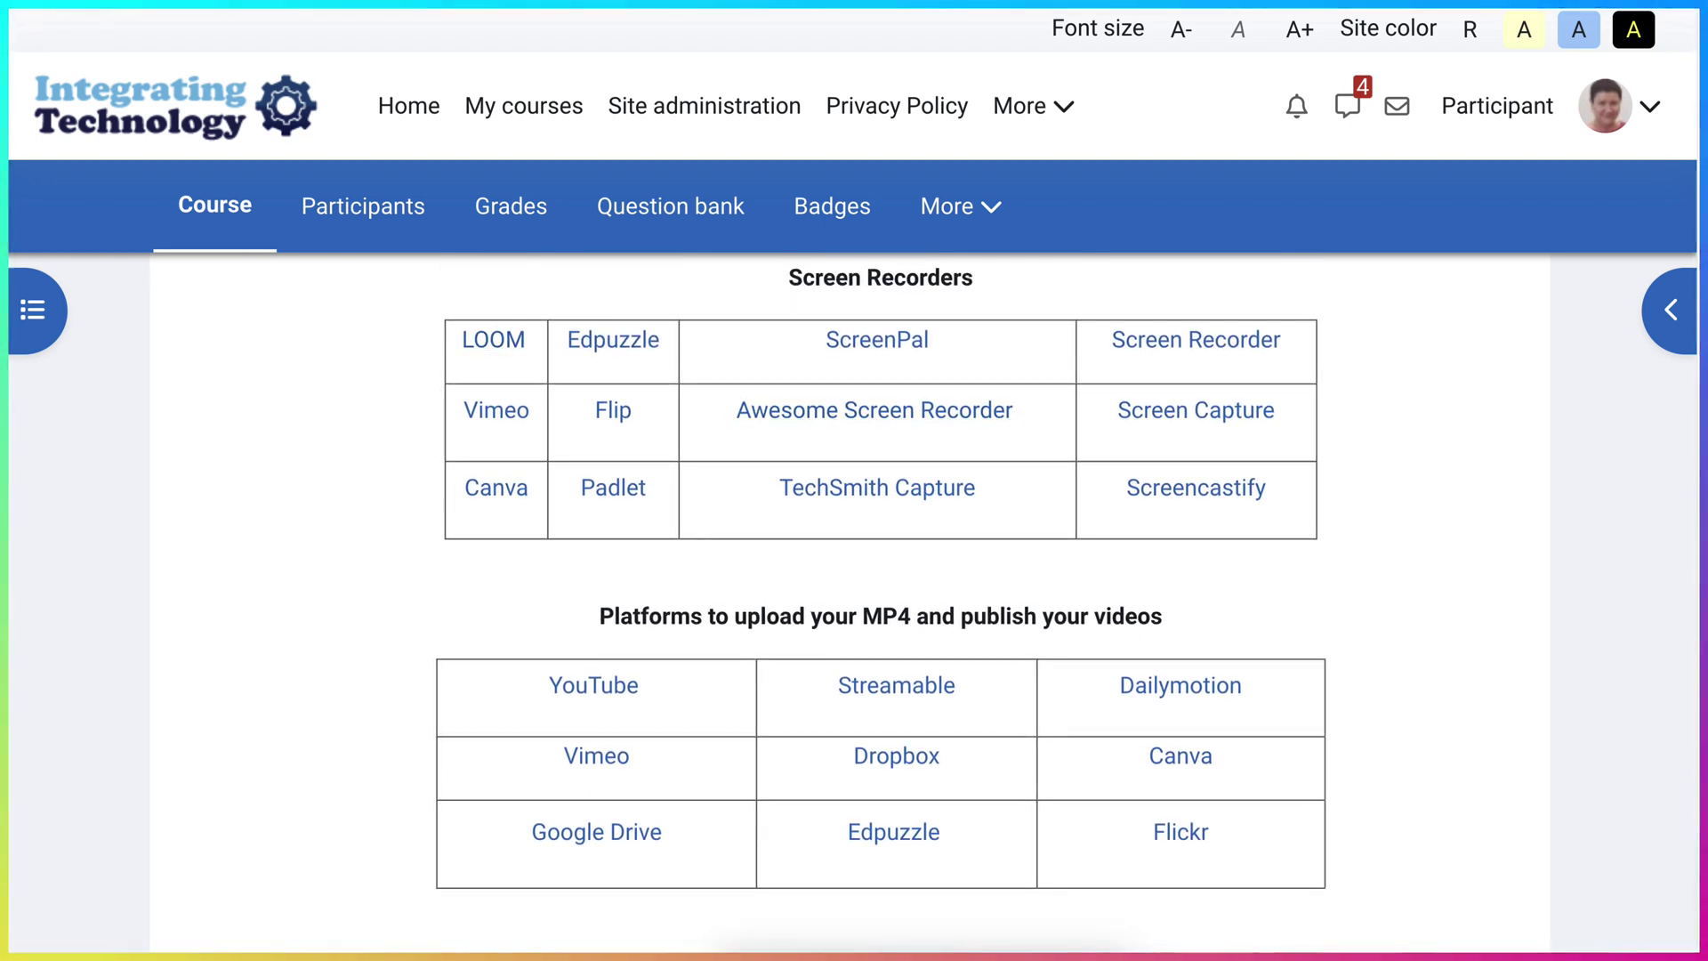
pyautogui.scroll(1, 854, 605)
pyautogui.scroll(3, 854, 605)
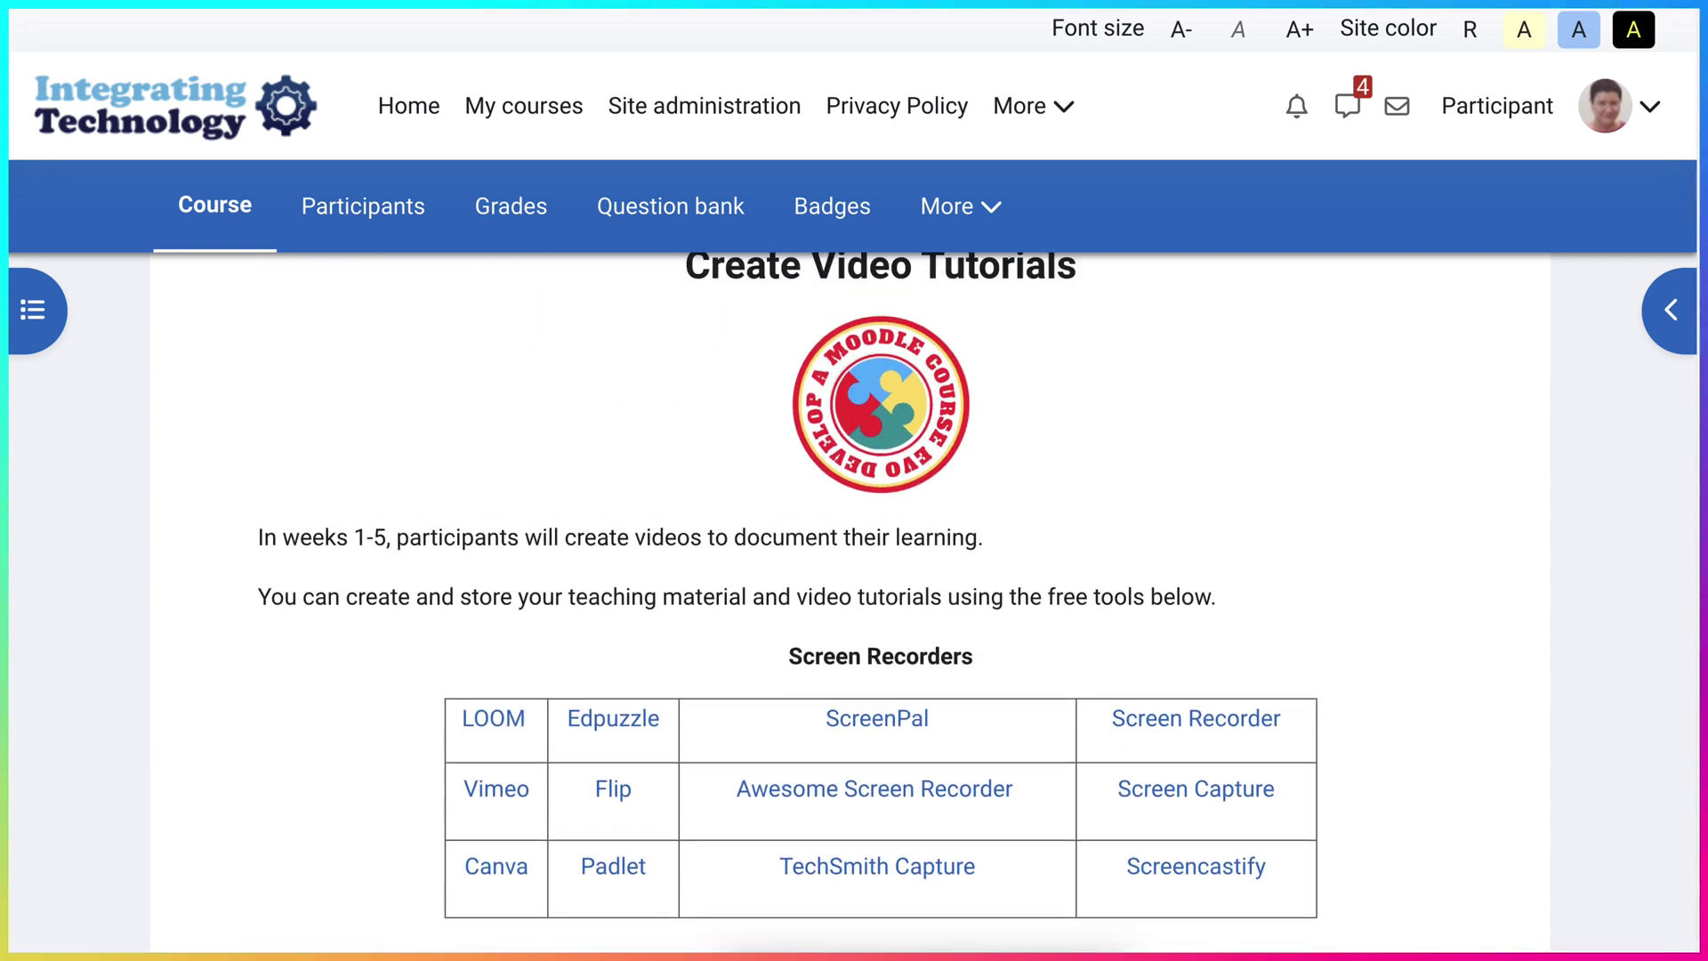